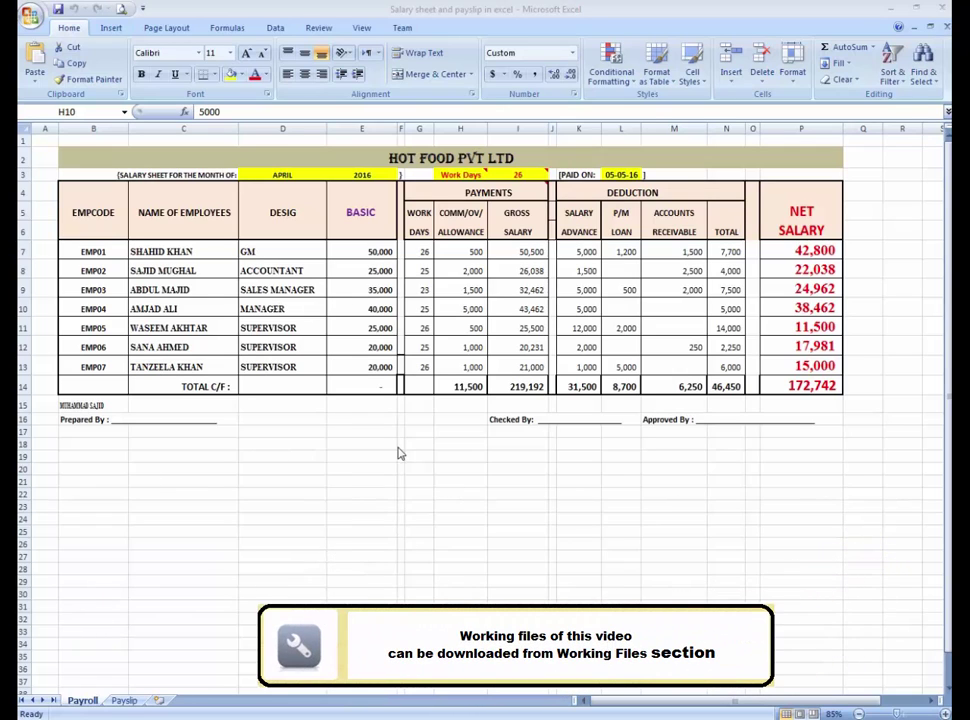
- Look over the Payslip sheet, then the work days and allowance columns of the Payroll sheet
click(124, 699)
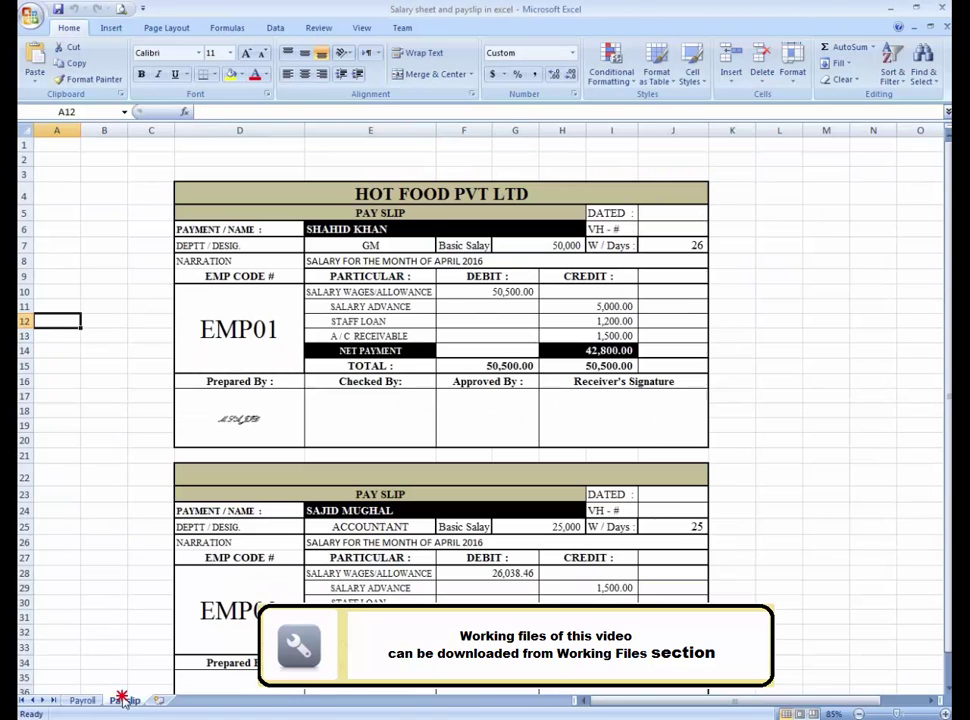
click(82, 700)
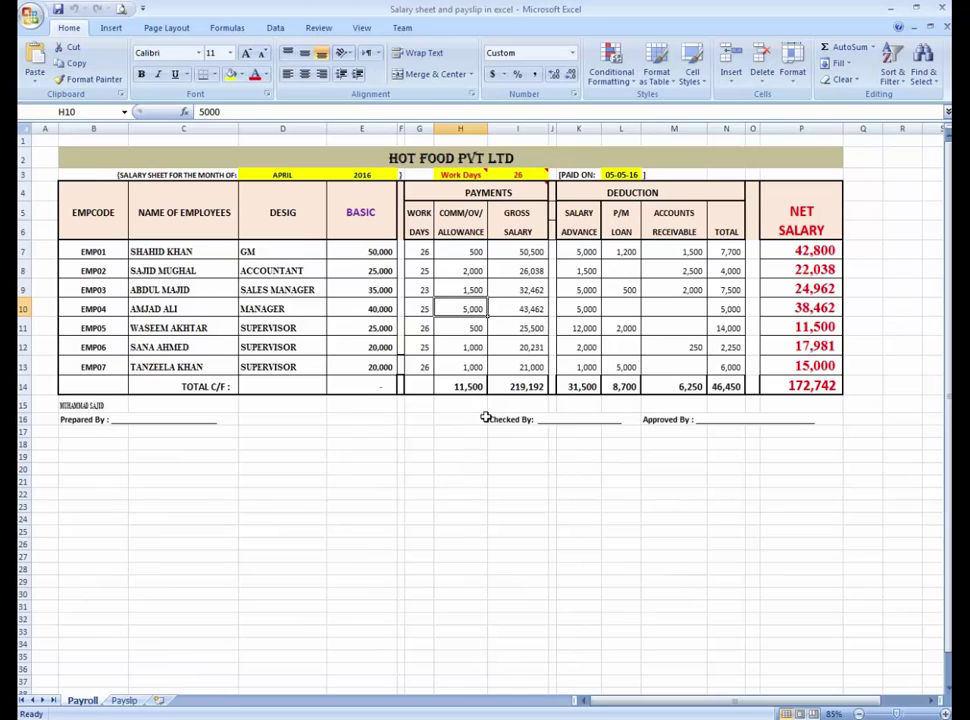
click(497, 254)
click(470, 252)
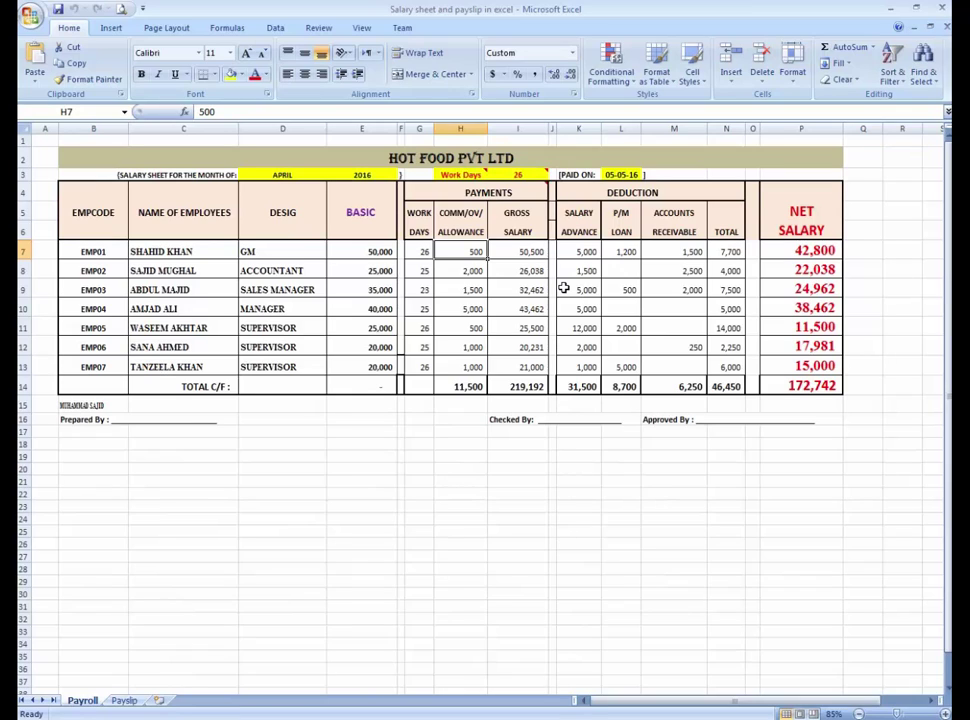
click(424, 251)
- Replace the ALLOWANCE heading in H6 with "Over Time" and clear the COMM/OV/ heading above it
click(467, 251)
key(Up)
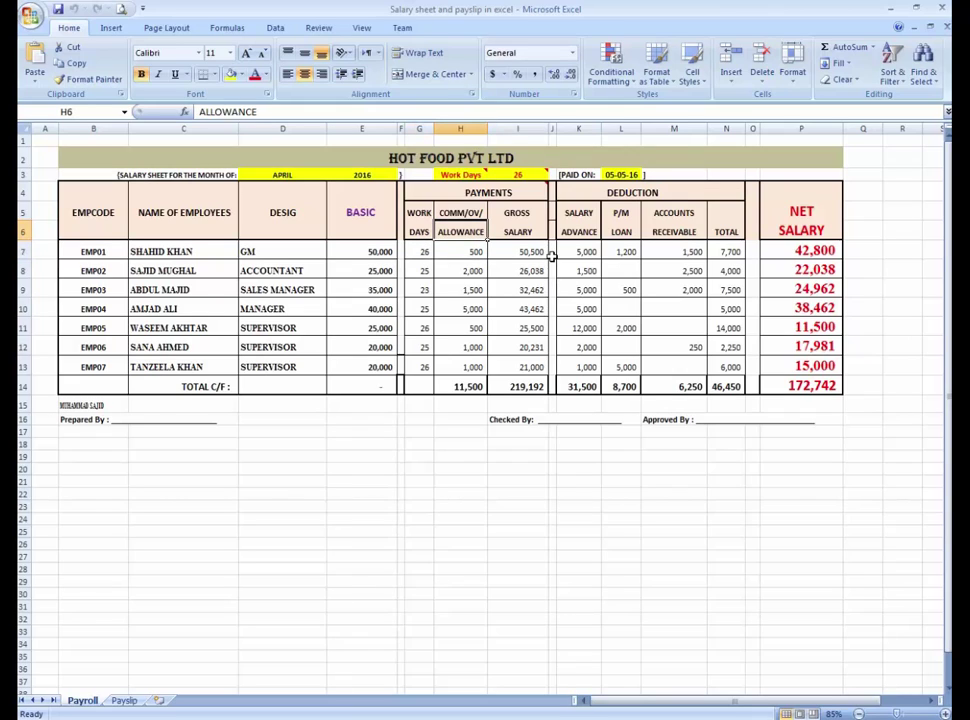
key(Up)
key(Down)
text(Over Time)
key(Return)
key(Up)
key(Up)
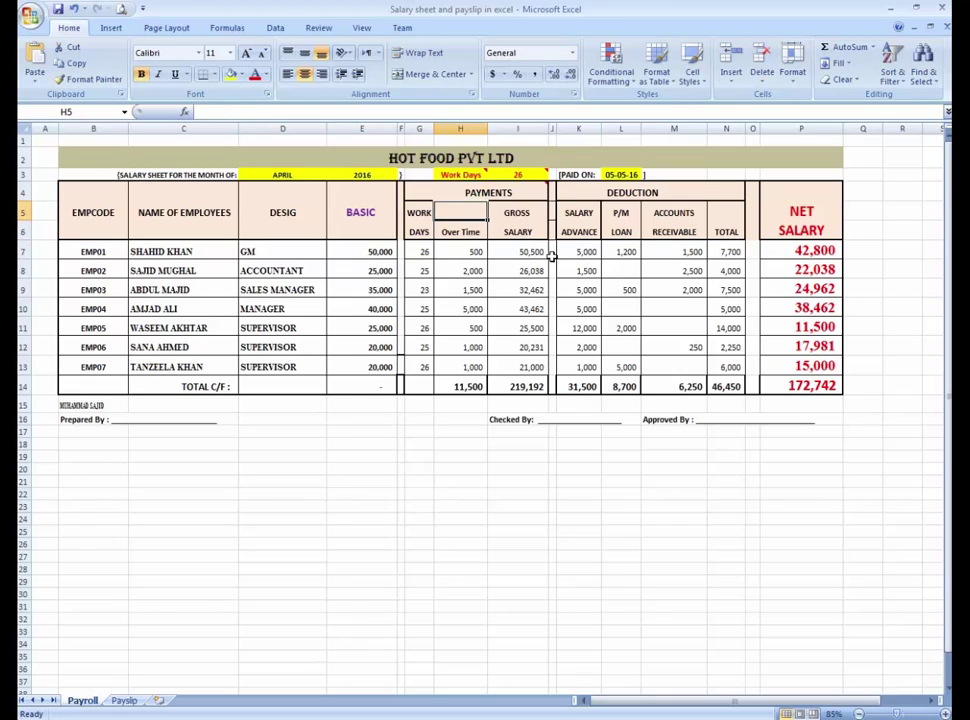
- Merge and center the Over Time heading across H5:H6 and align it vertically to the middle
key(shift+Down)
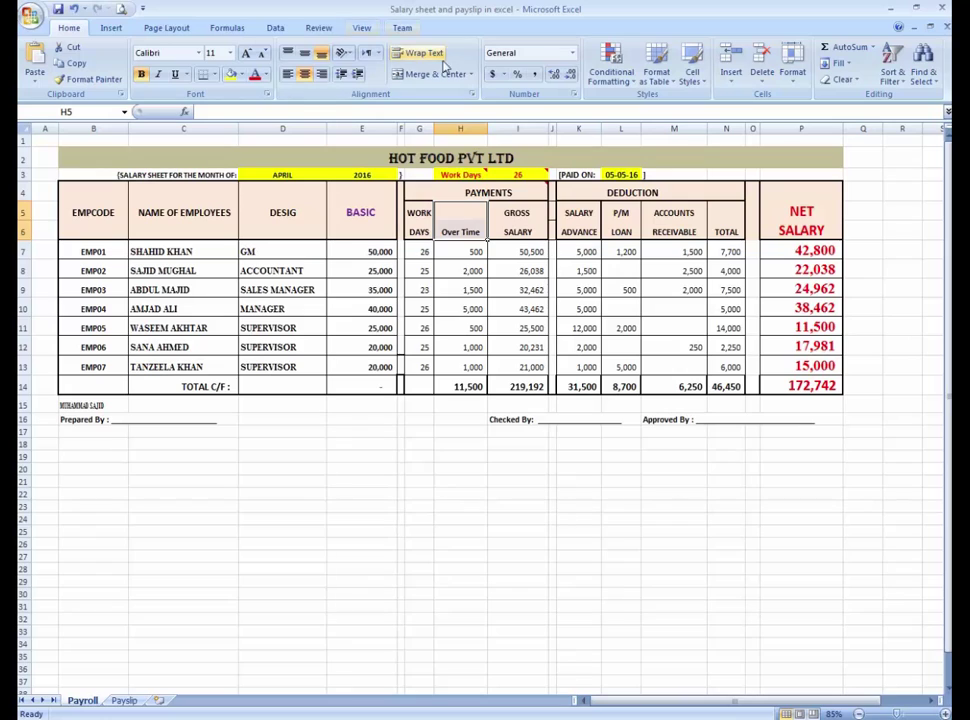
click(413, 77)
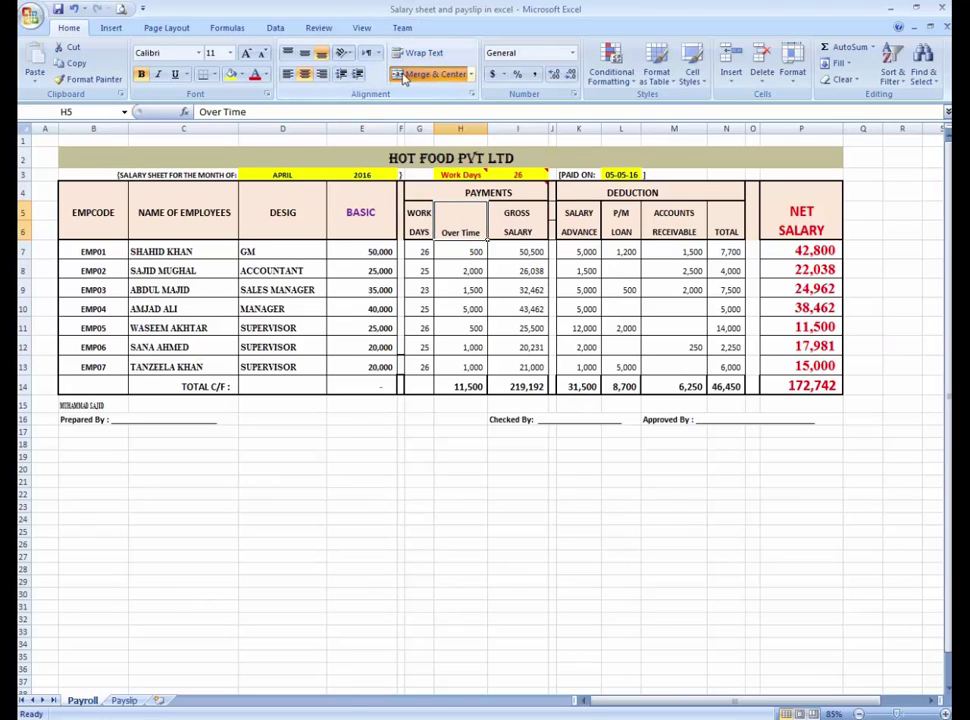
click(305, 56)
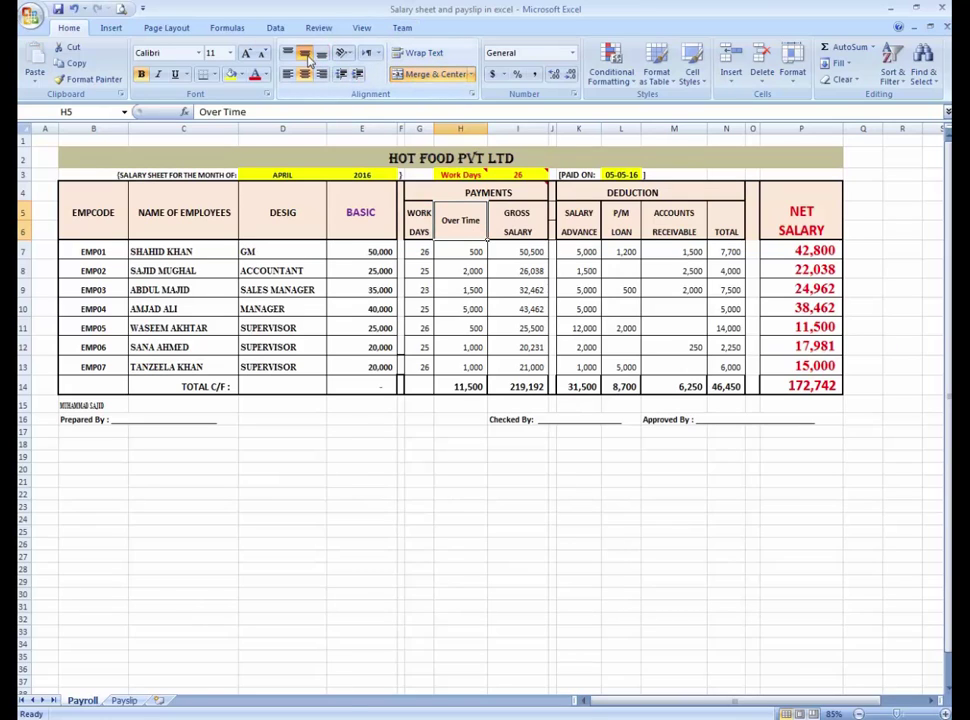
- Clear all employee amounts in the Over Time column, H7:H13
key(Down)
key(shift+Down)
key(shift+Down)
key(shift+Down)
key(shift+Down)
key(shift+Down)
key(shift+Down)
key(Delete)
key(Down)
key(Up)
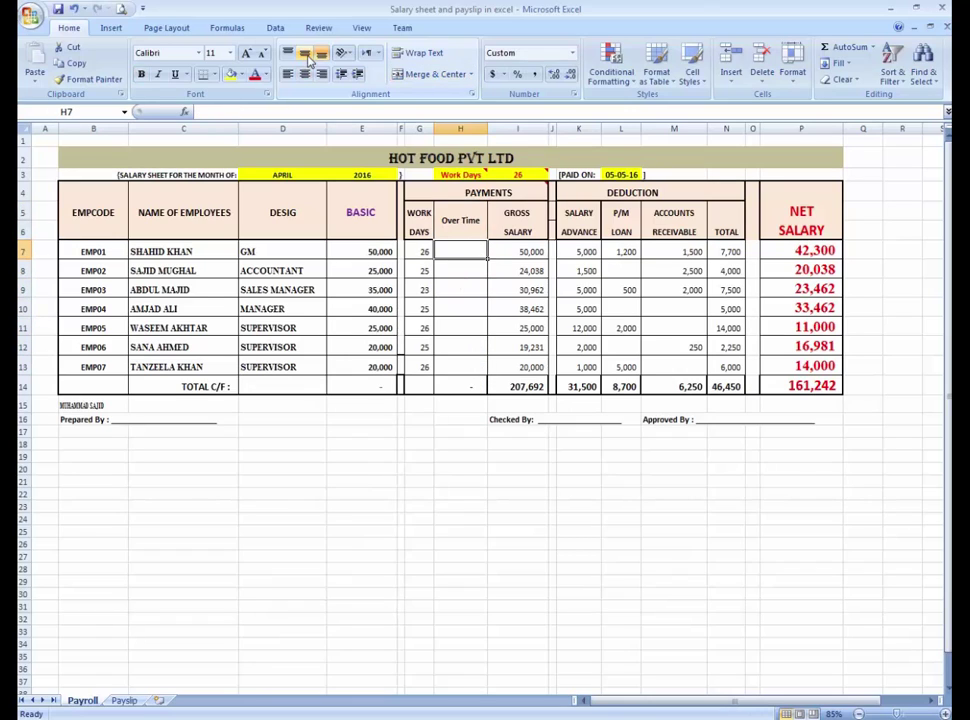
- Insert a new column before the Over Time column H
click(444, 132)
click(495, 466)
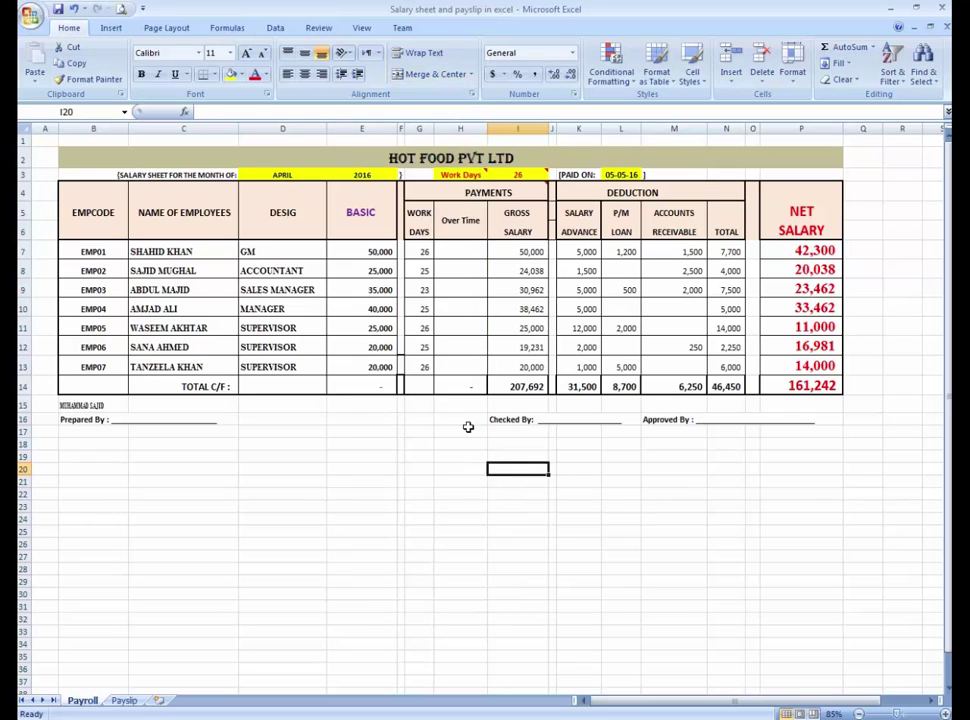
click(458, 130)
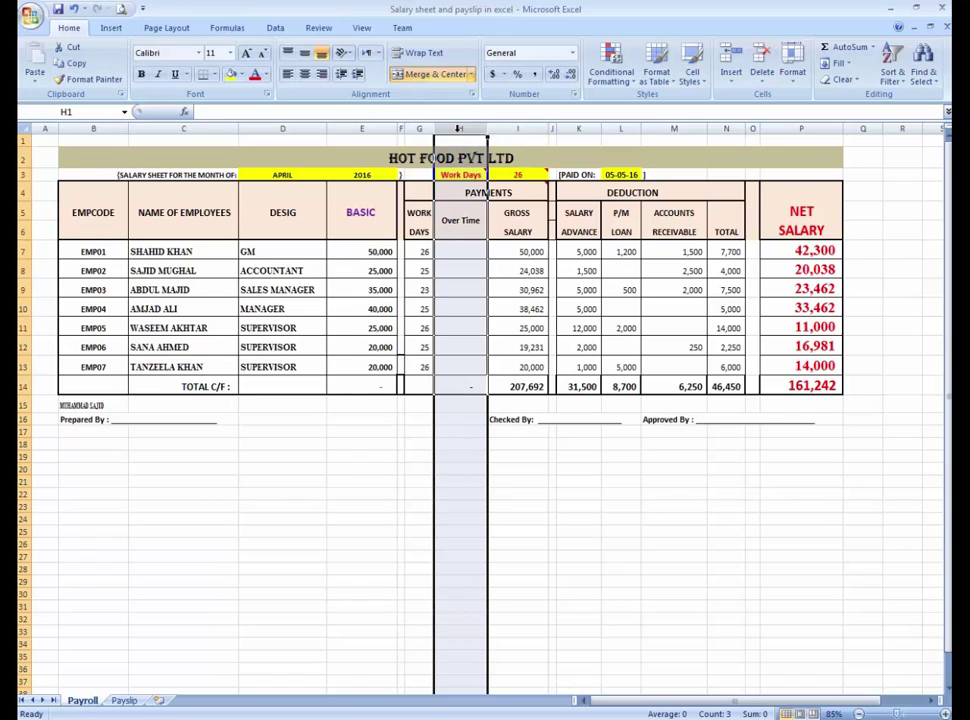
right_click(458, 130)
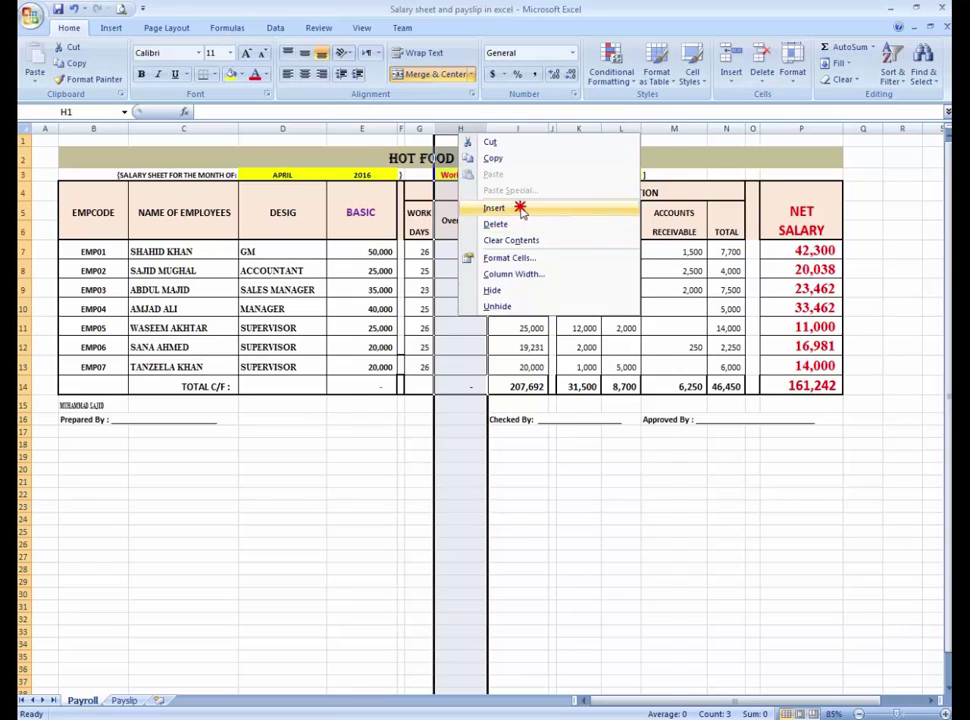
click(522, 208)
- Head the new column H with "Over Time" in H5 and "Hrs" in H6, and autofit its width
click(455, 195)
click(455, 228)
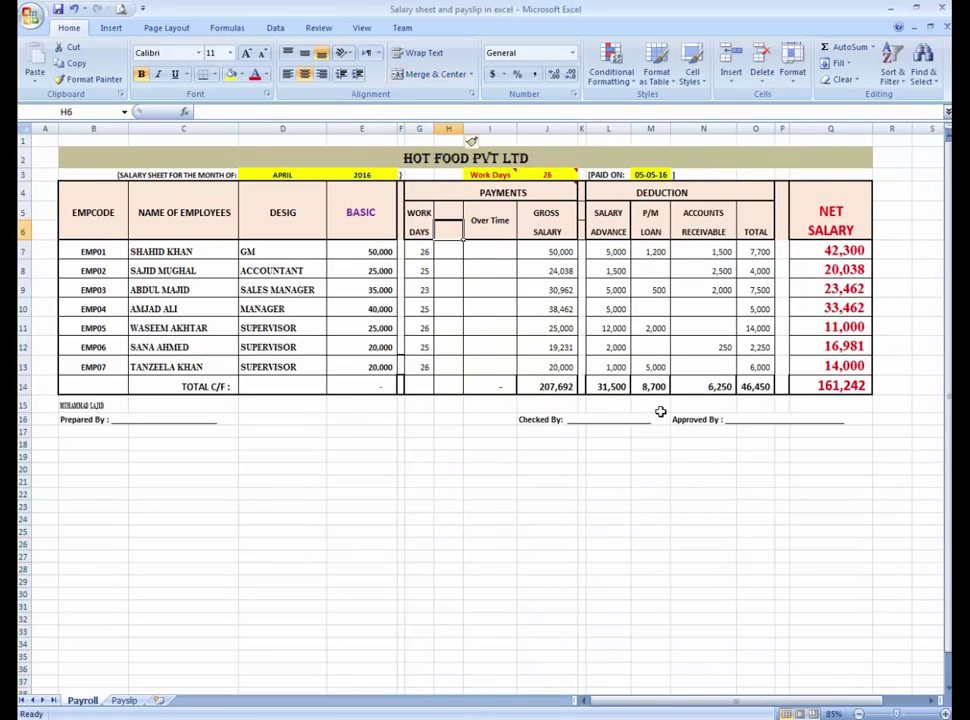
key(Up)
text(Ove)
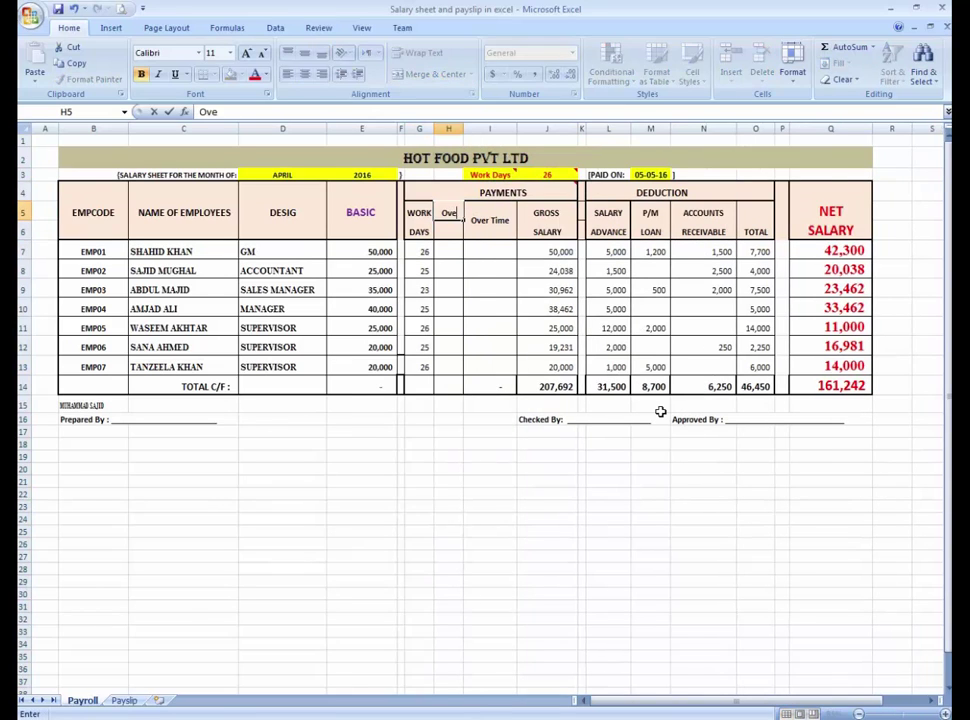
text(r Time)
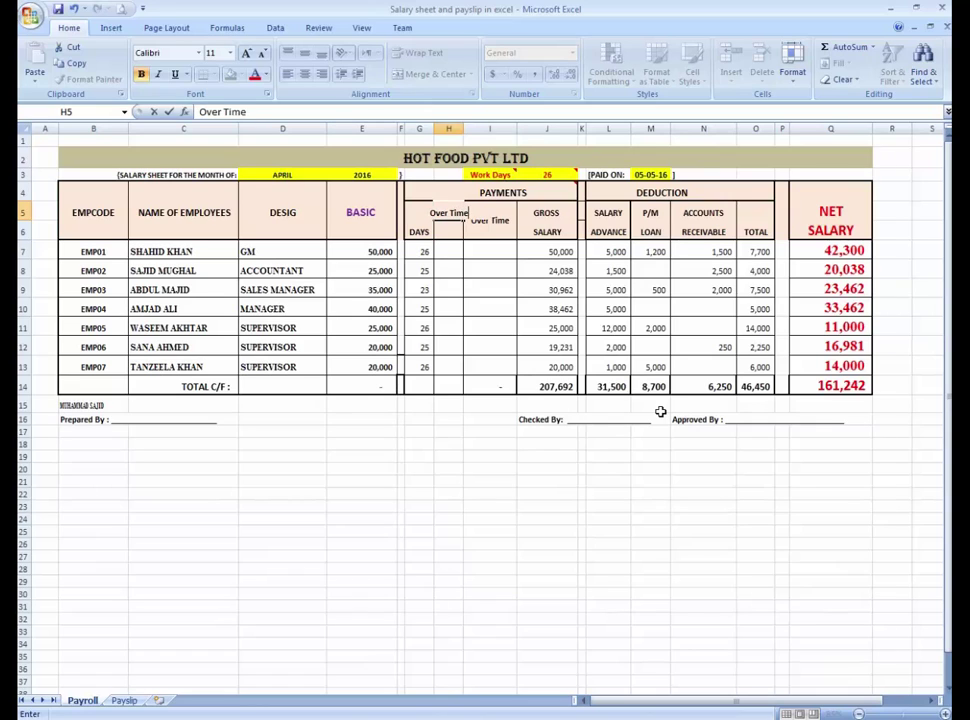
key(Return)
text(Hrs)
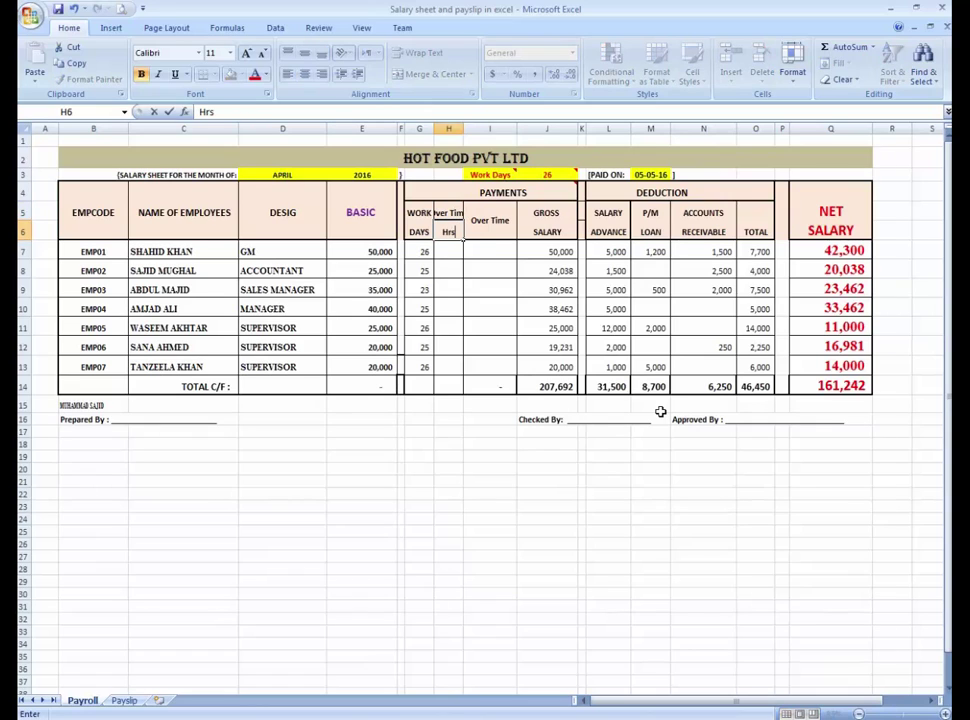
key(Return)
key(Up)
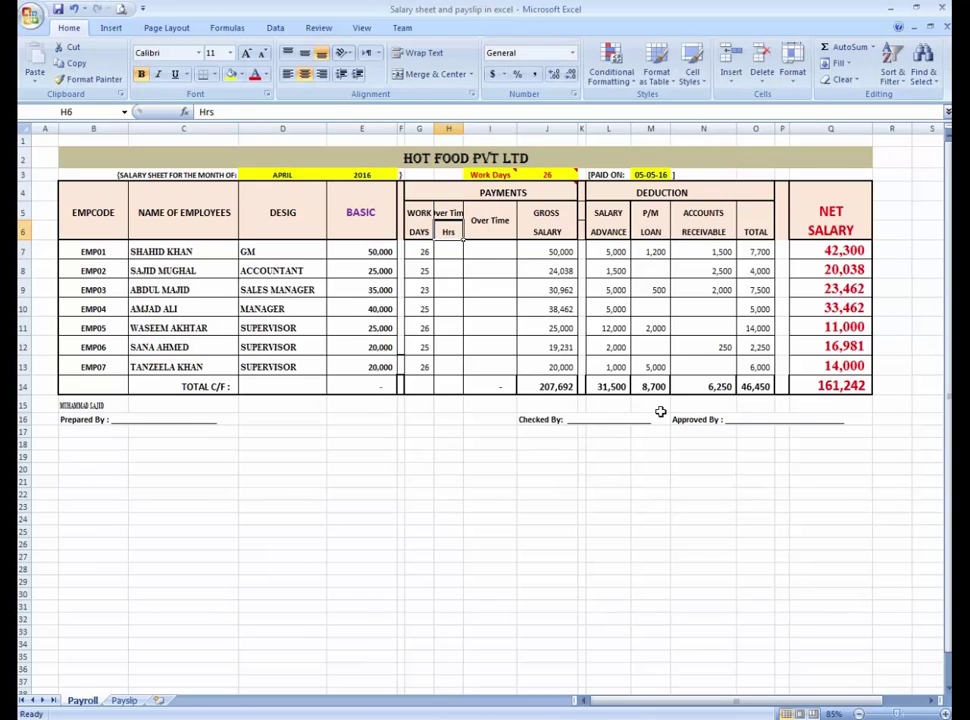
double_click(463, 128)
key(Up)
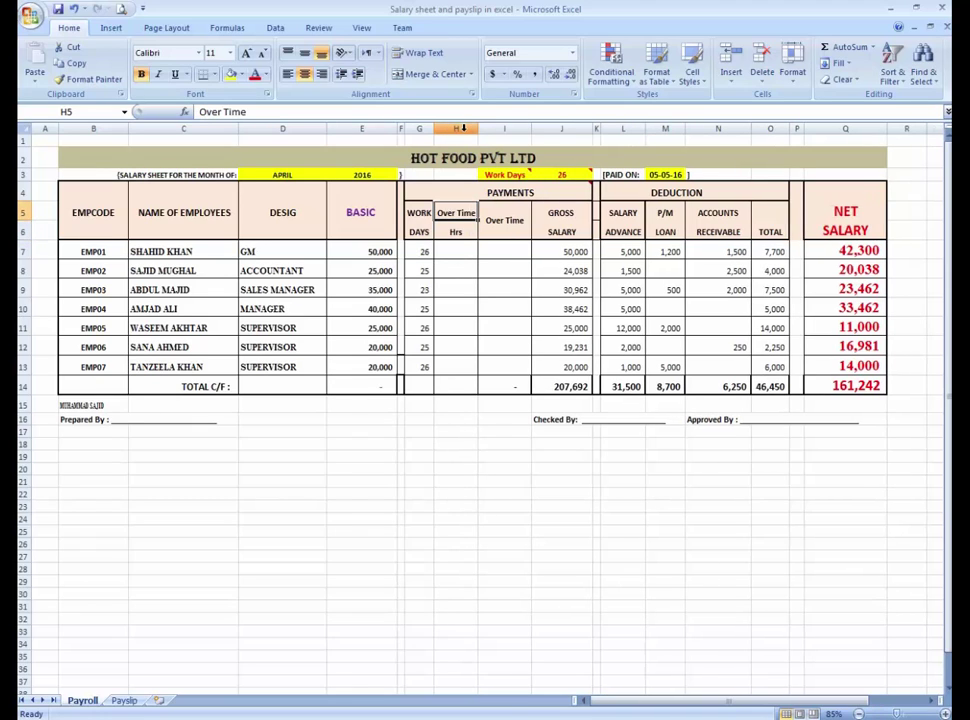
key(Down)
key(Down)
key(Right)
key(Right)
key(Left)
key(Left)
- Move the Work Days label and its value from I3:J3 to H3:I3
key(Up)
key(Up)
key(Up)
key(Up)
key(Right)
key(Right)
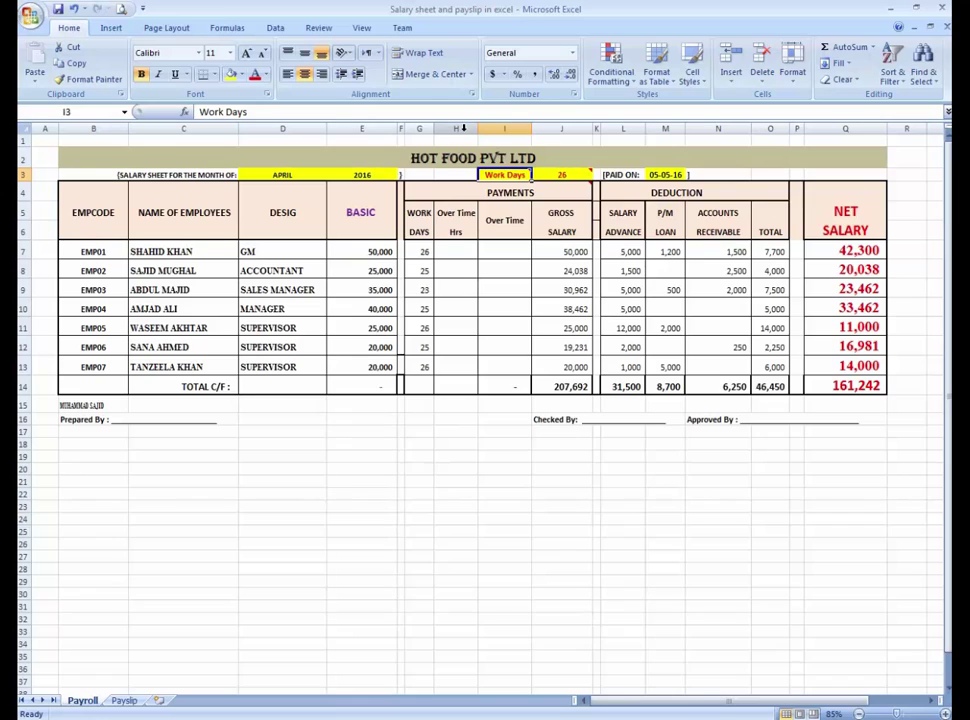
key(shift+Right)
key(ctrl+c)
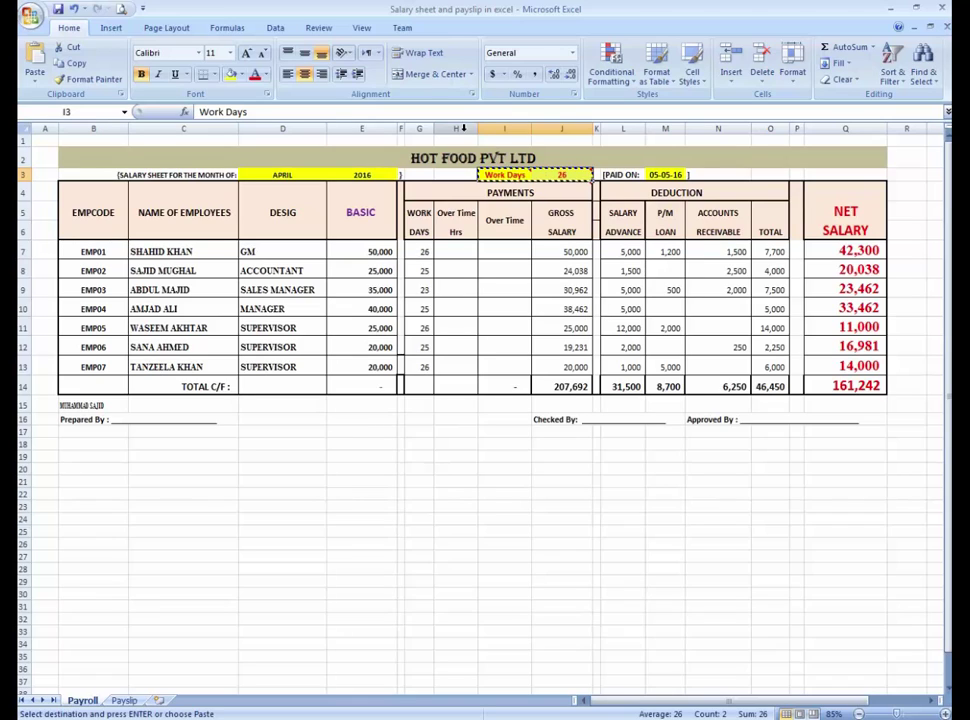
key(Left)
key(Return)
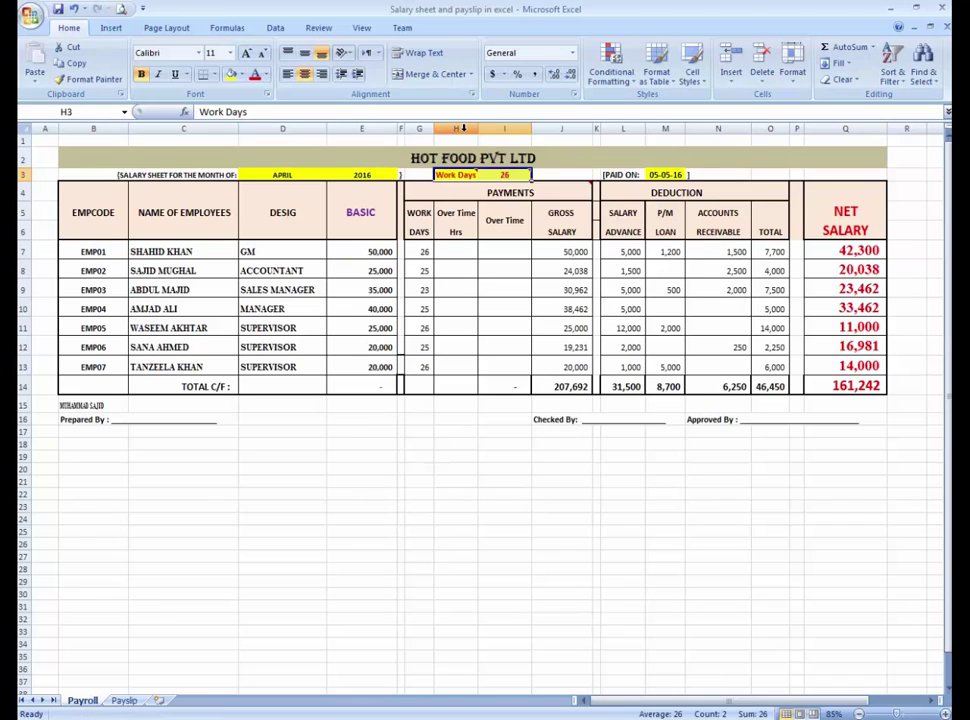
key(Return)
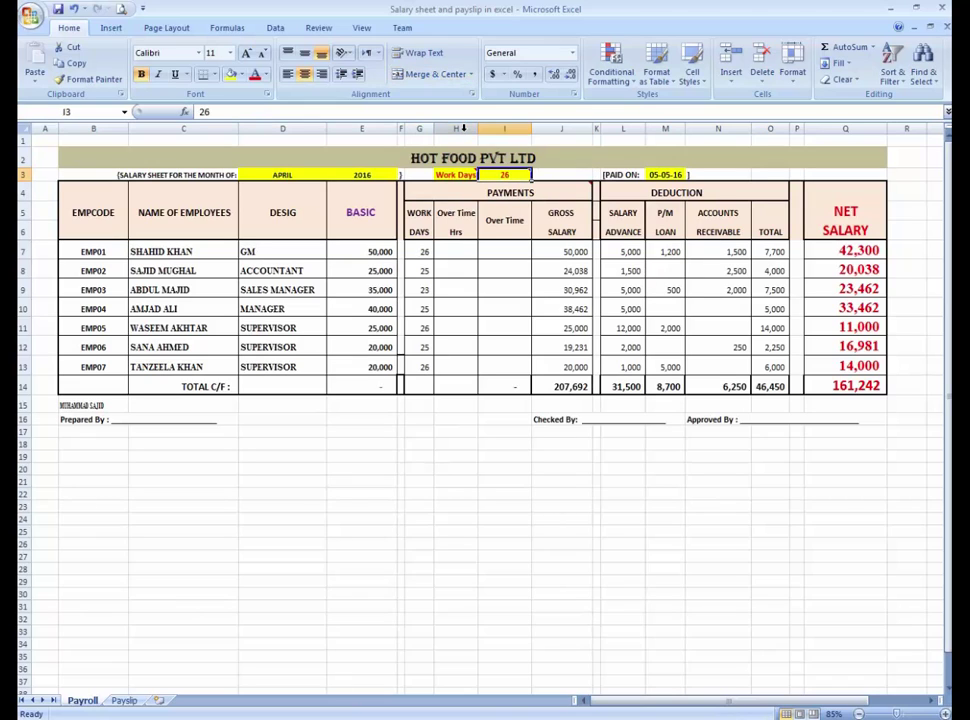
- Move the Work Days block H3:J3 so it starts in G3, and autofit column G
key(Right)
key(Left)
key(Right)
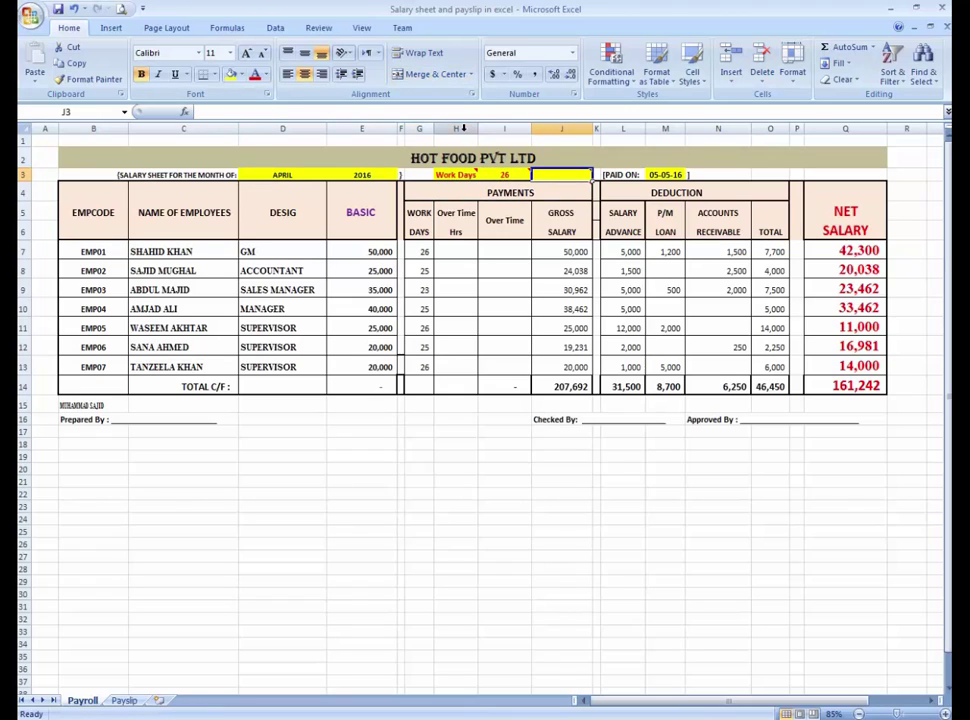
key(Left)
key(Left)
key(shift+Right)
key(shift+Right)
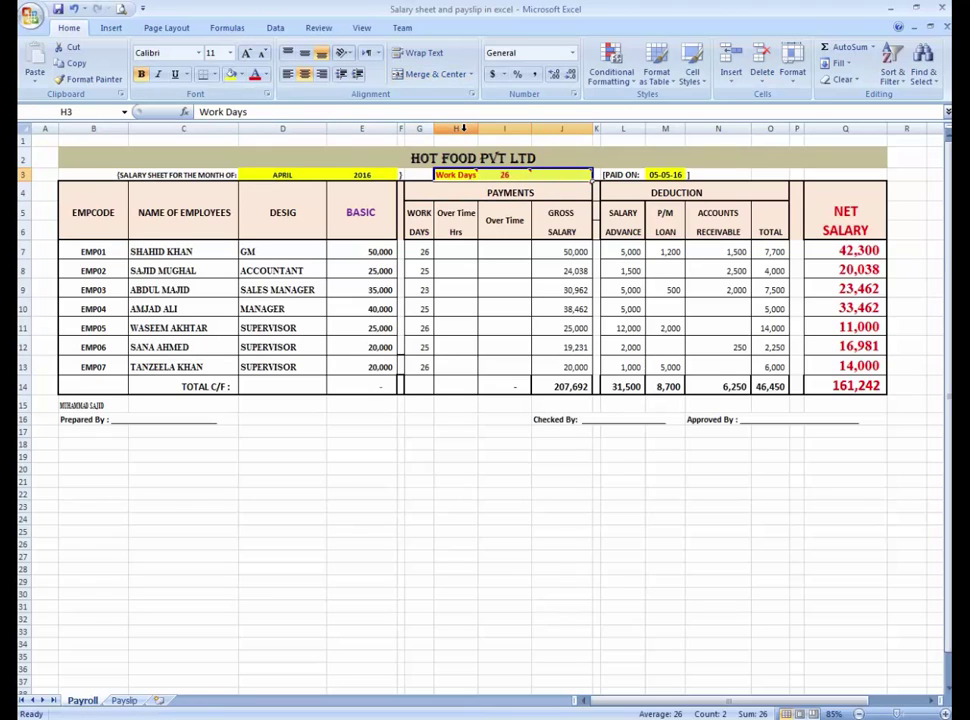
key(ctrl+x)
key(Left)
key(ctrl+v)
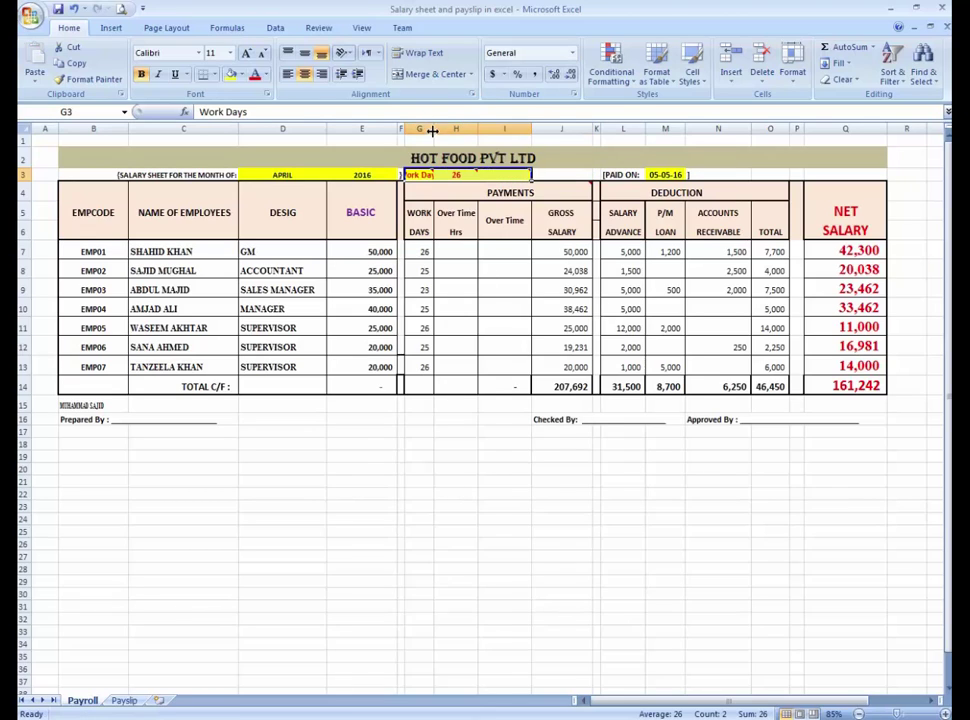
double_click(434, 128)
- Enter the label "Duty Time" in I3, beside the Work Days value
key(Down)
key(Up)
key(Right)
key(Right)
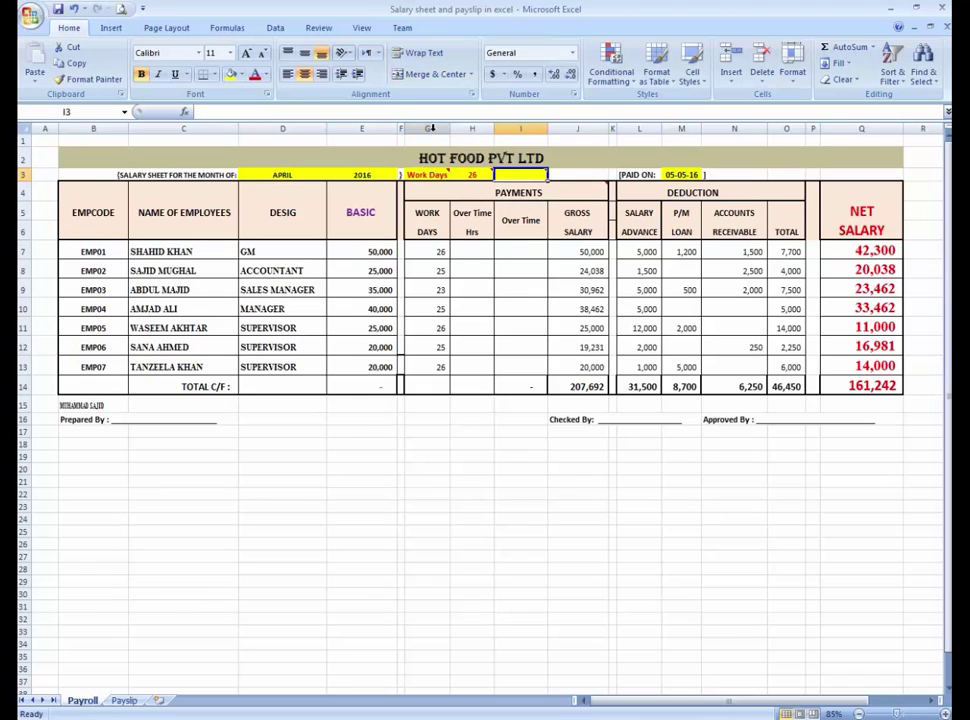
text(=)
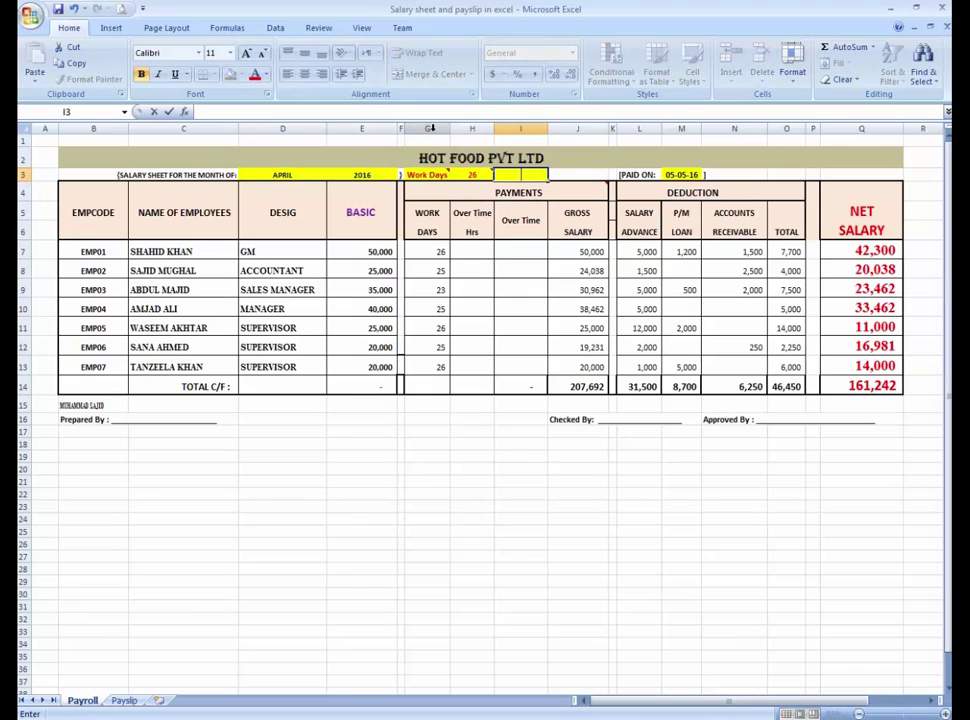
key(Escape)
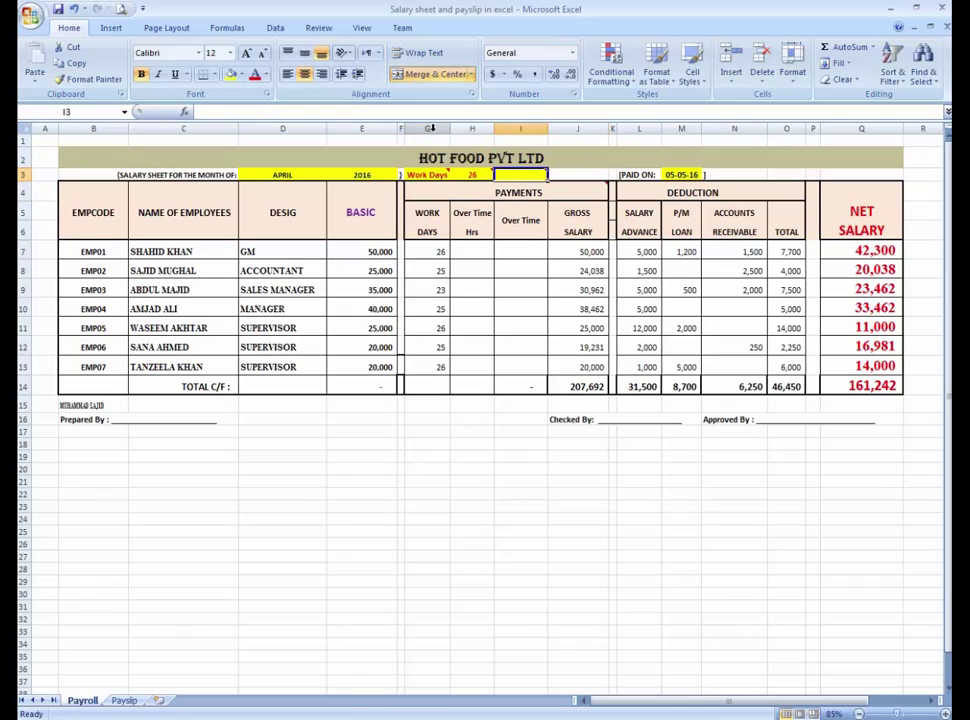
text(duty)
key(BackSpace)
key(BackSpace)
key(BackSpace)
key(BackSpace)
text(Duty)
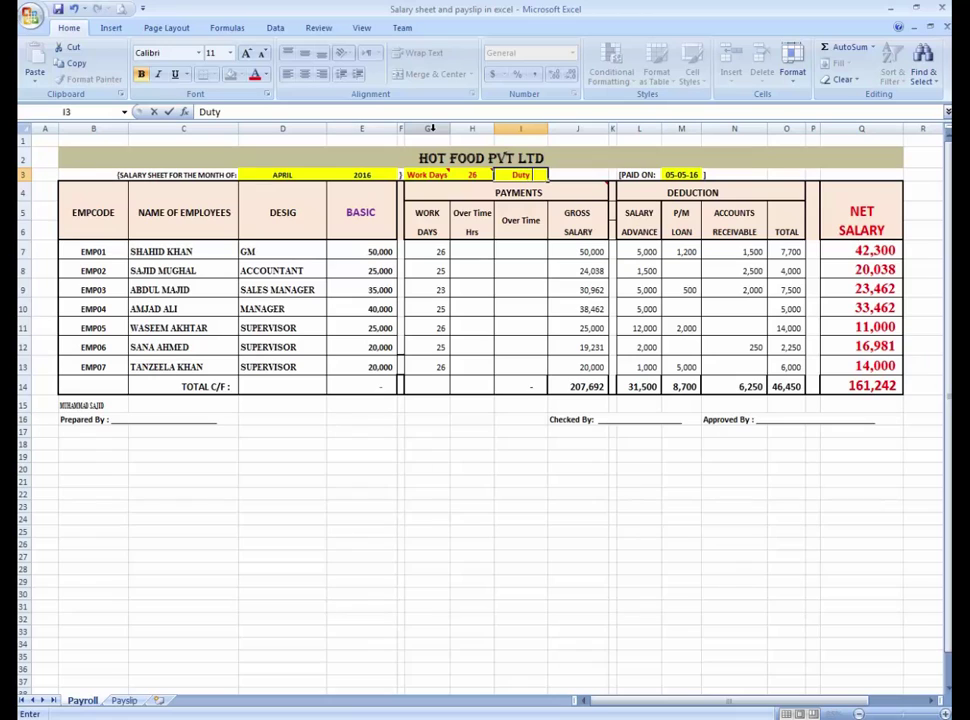
text( Time)
key(Return)
key(Up)
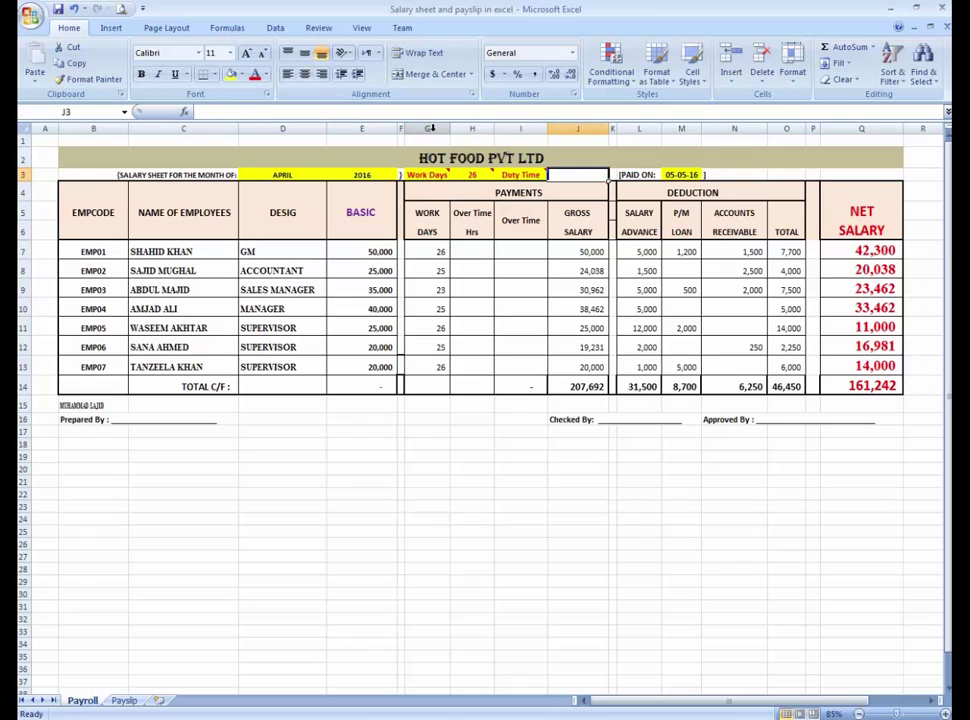
- Copy the Duty Time cell to J3 to carry over its formatting, and replace the copied text with 8
key(ctrl+c)
key(Right)
key(Return)
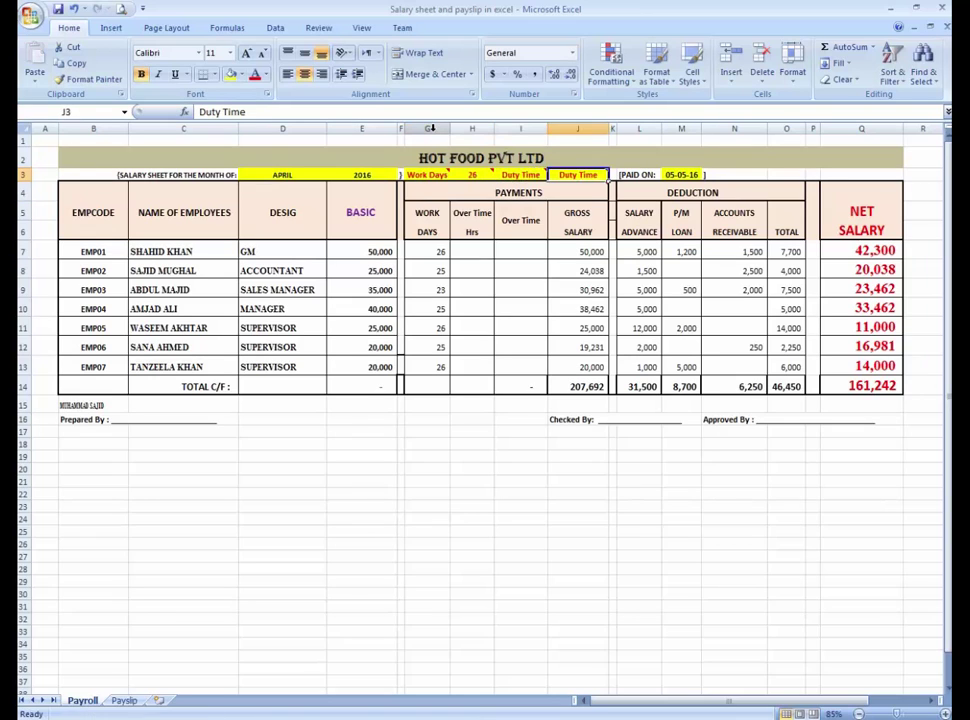
key(Left)
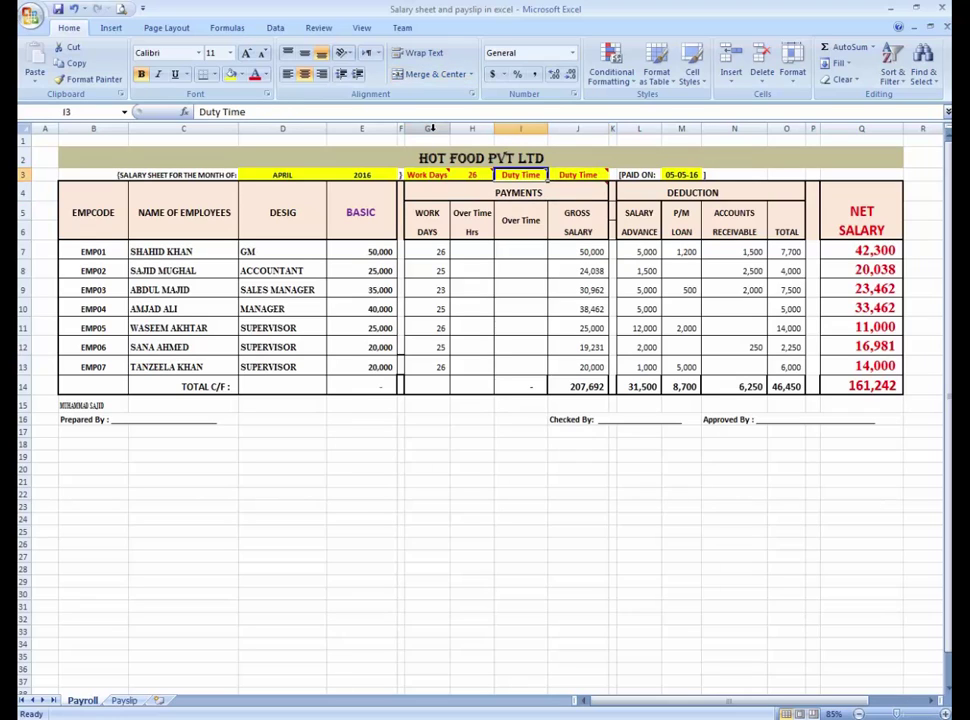
key(Right)
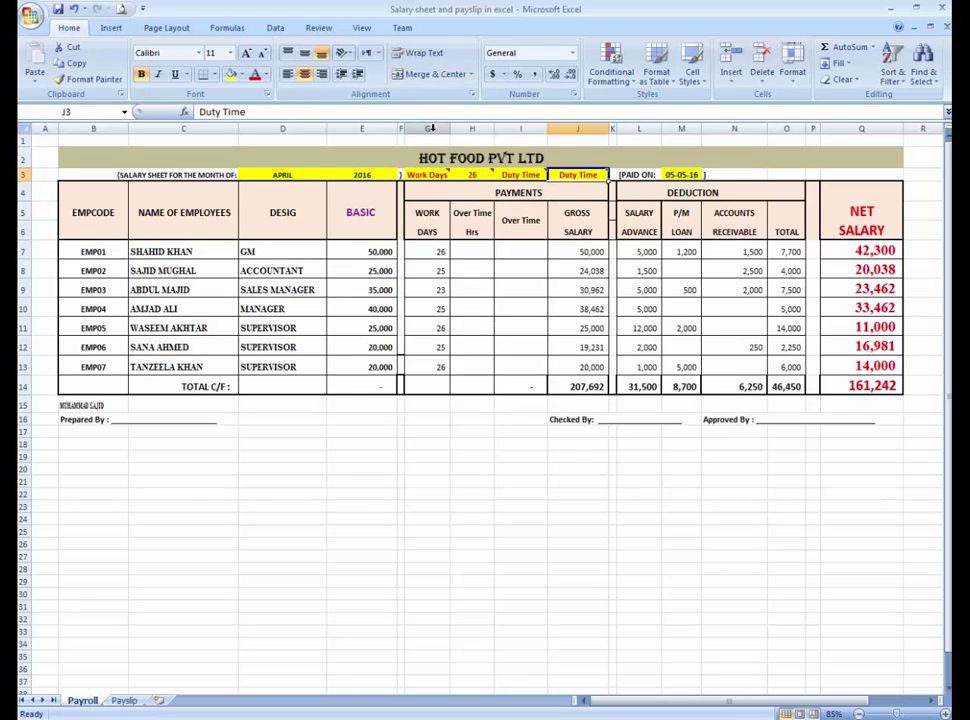
text(8)
key(Return)
- Change the label in I3 to "Duty Time Hrs" and autofit column I
key(Up)
key(Right)
key(Right)
key(F2)
text(Hr)
key(Return)
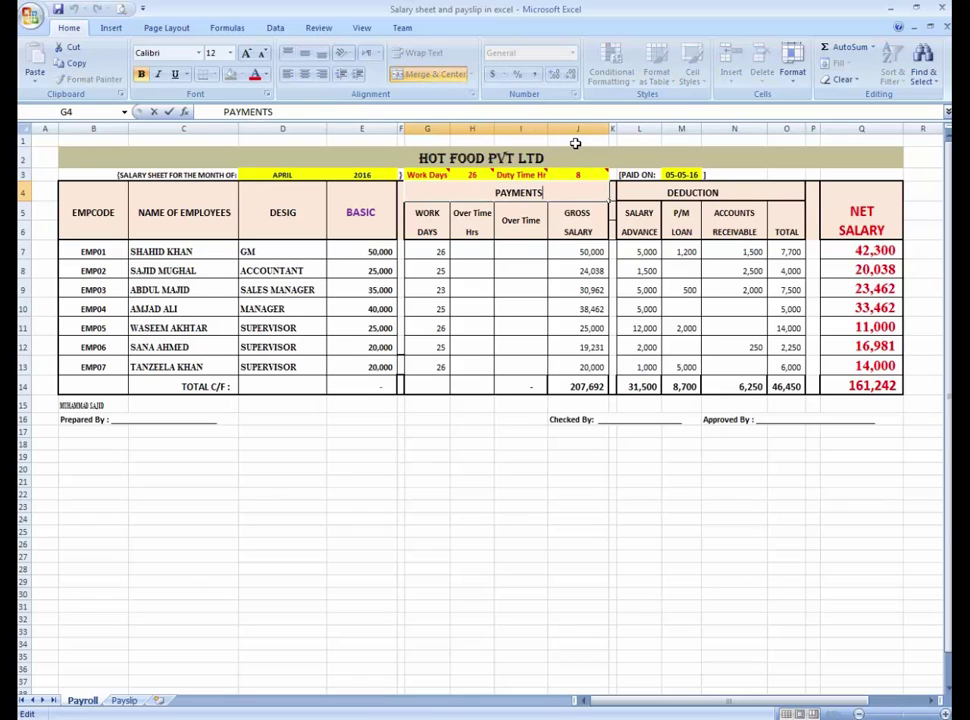
key(Up)
key(Right)
key(Right)
key(F2)
text(s)
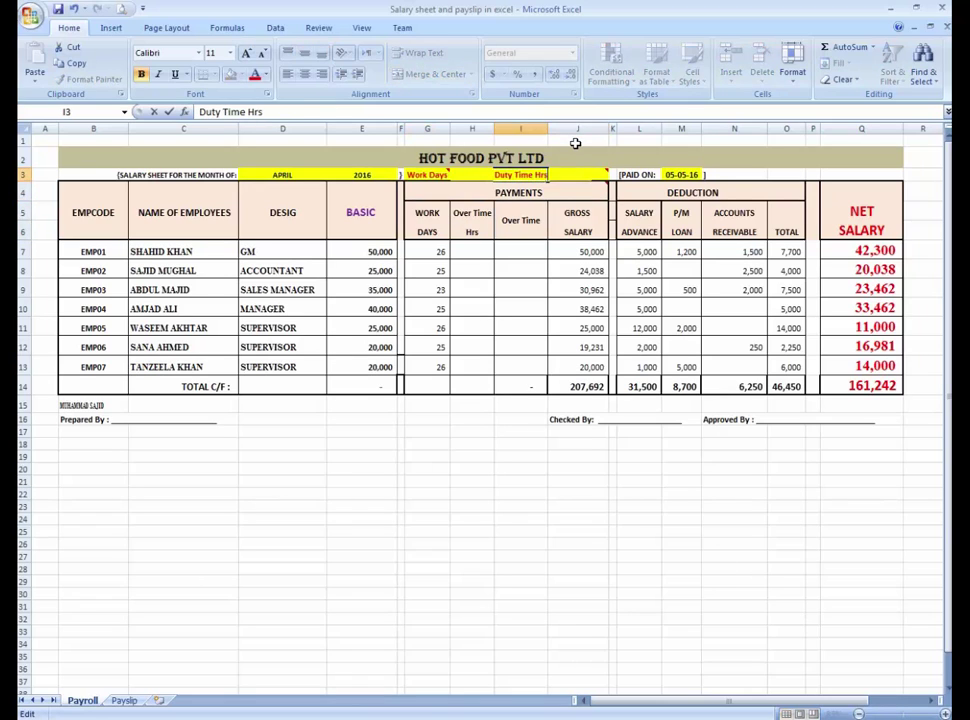
key(Return)
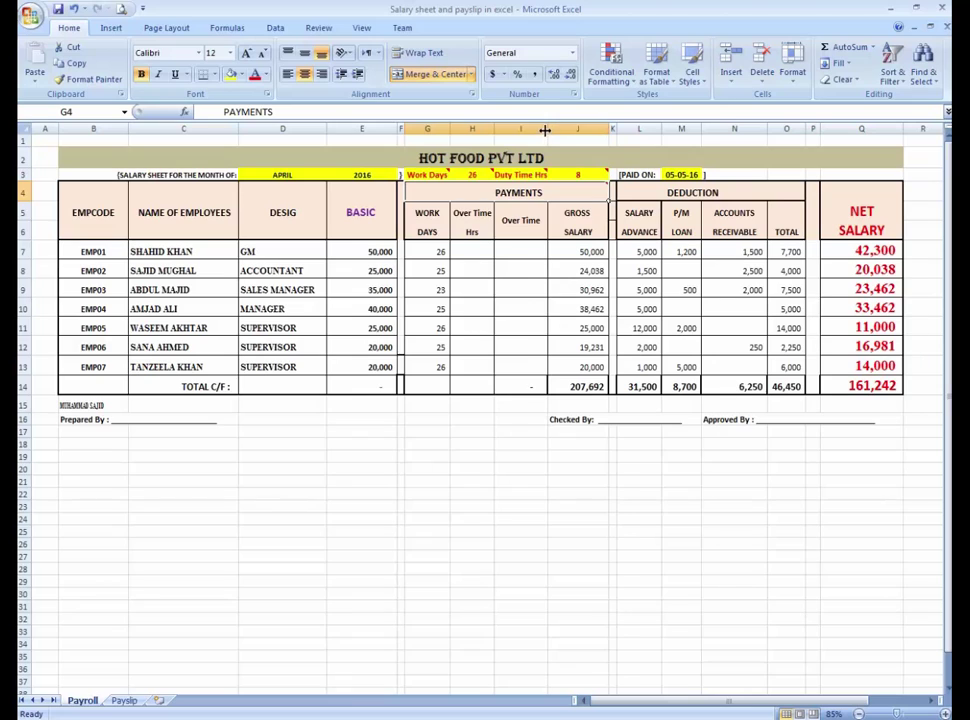
double_click(543, 131)
key(Up)
key(Right)
key(Right)
key(Right)
key(Down)
key(Down)
key(Down)
key(Down)
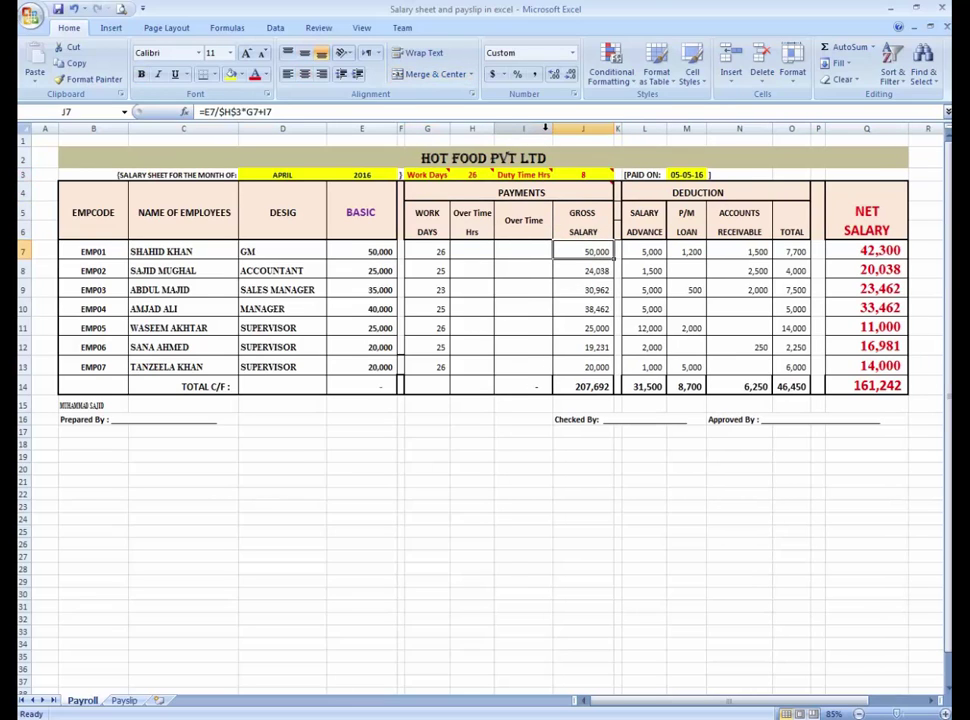
key(Left)
key(Left)
key(Left)
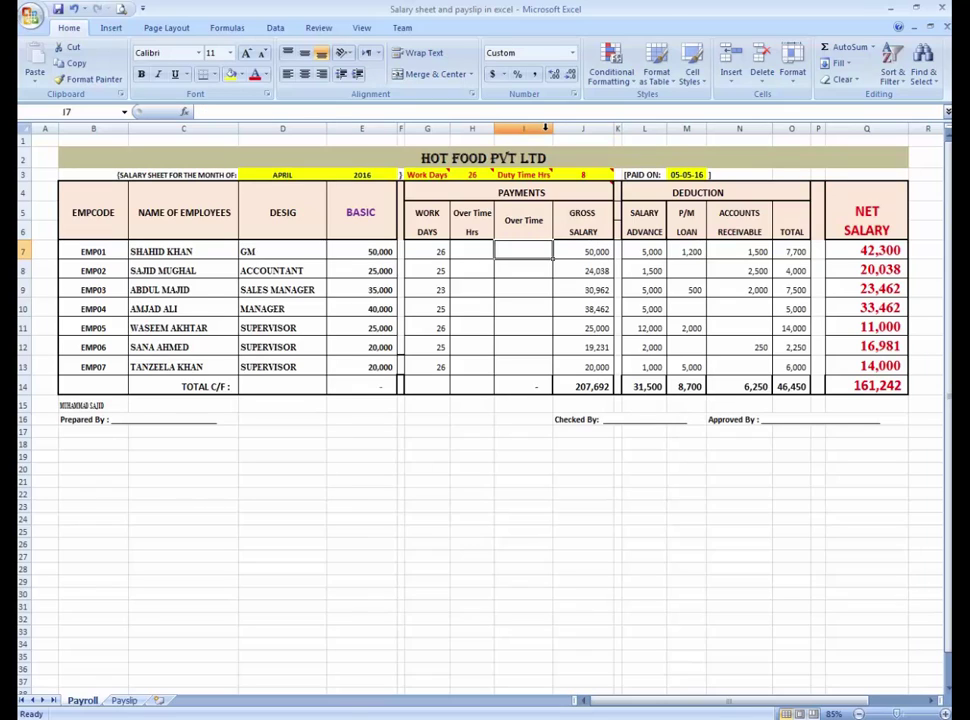
key(Down)
key(Down)
key(Down)
key(Down)
key(Down)
key(Down)
key(Down)
key(Down)
key(Down)
key(Down)
key(Down)
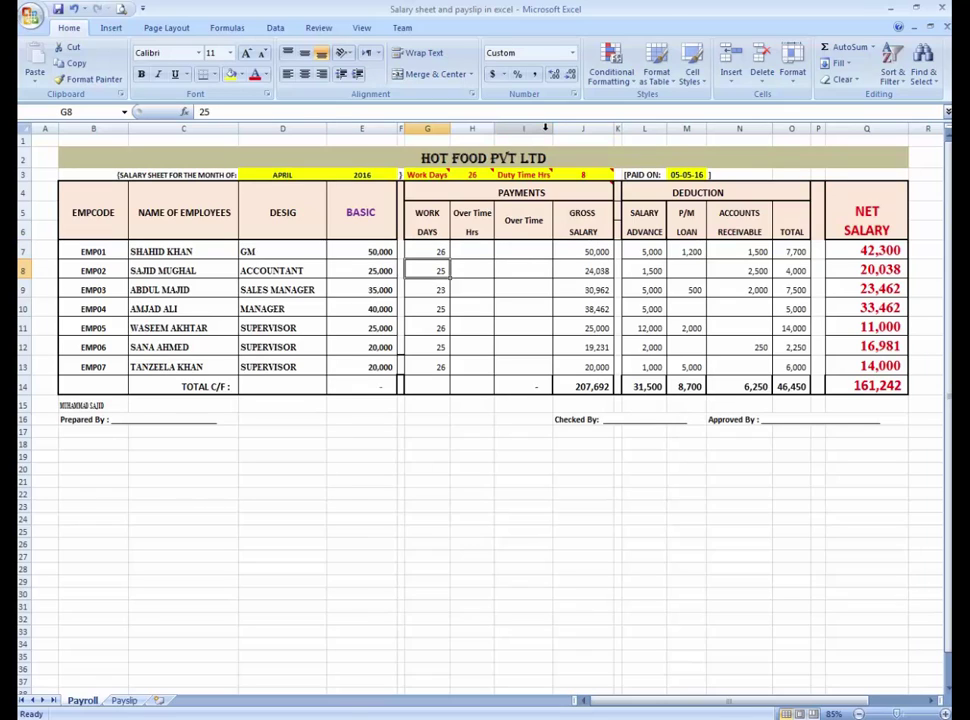
key(Up)
key(Up)
key(Up)
key(Up)
key(Up)
key(Up)
key(Up)
key(Up)
key(Up)
key(Up)
key(Up)
key(Up)
key(Up)
key(Up)
key(Up)
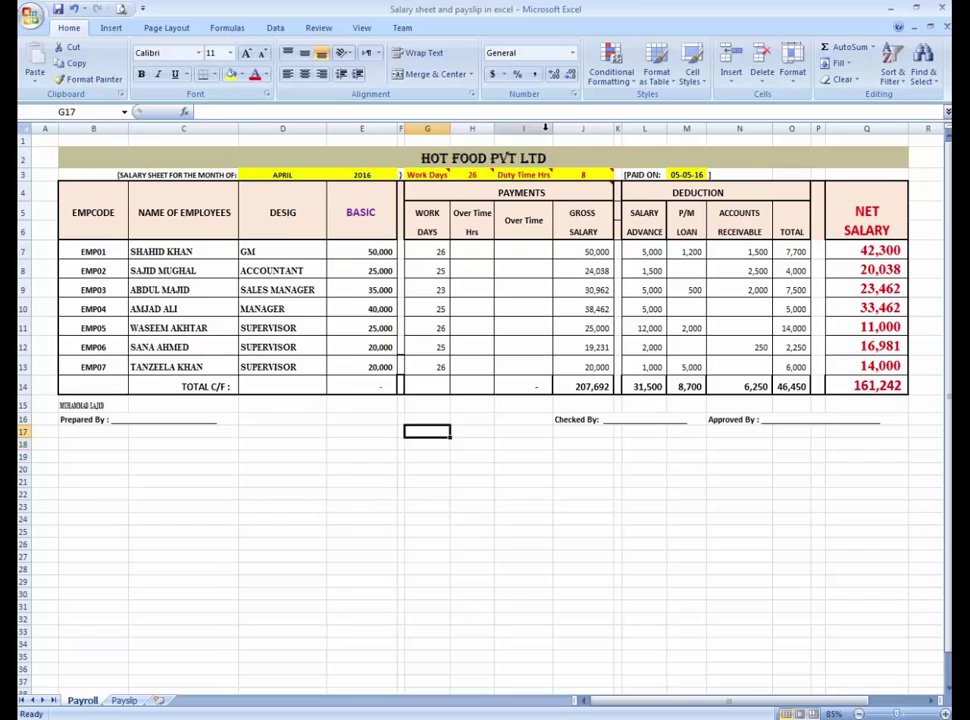
key(Up)
key(Right)
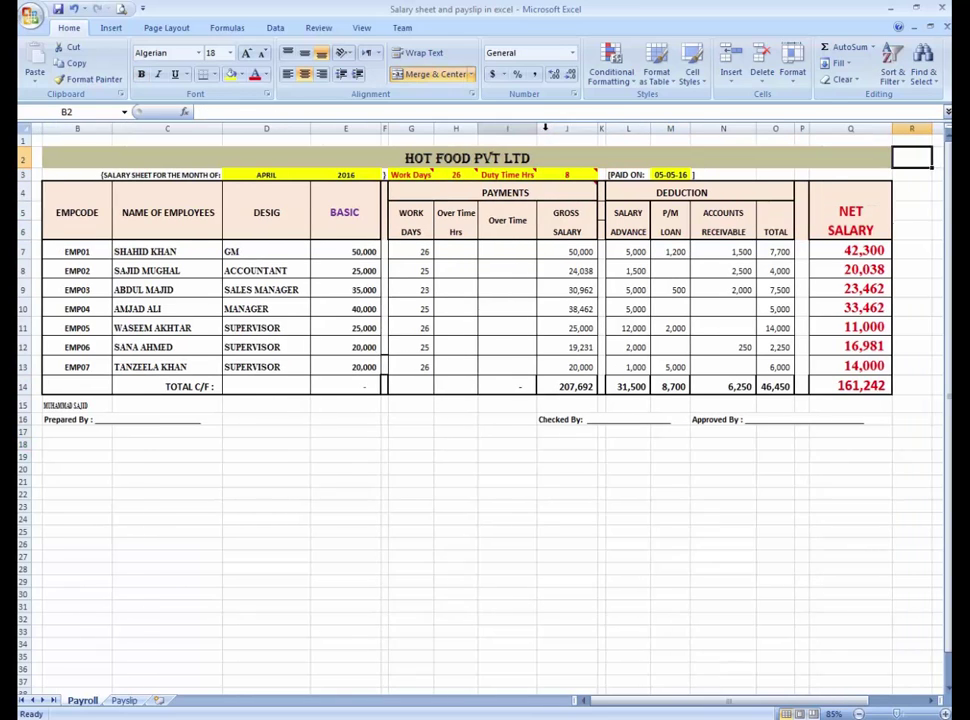
drag(697, 703, 645, 698)
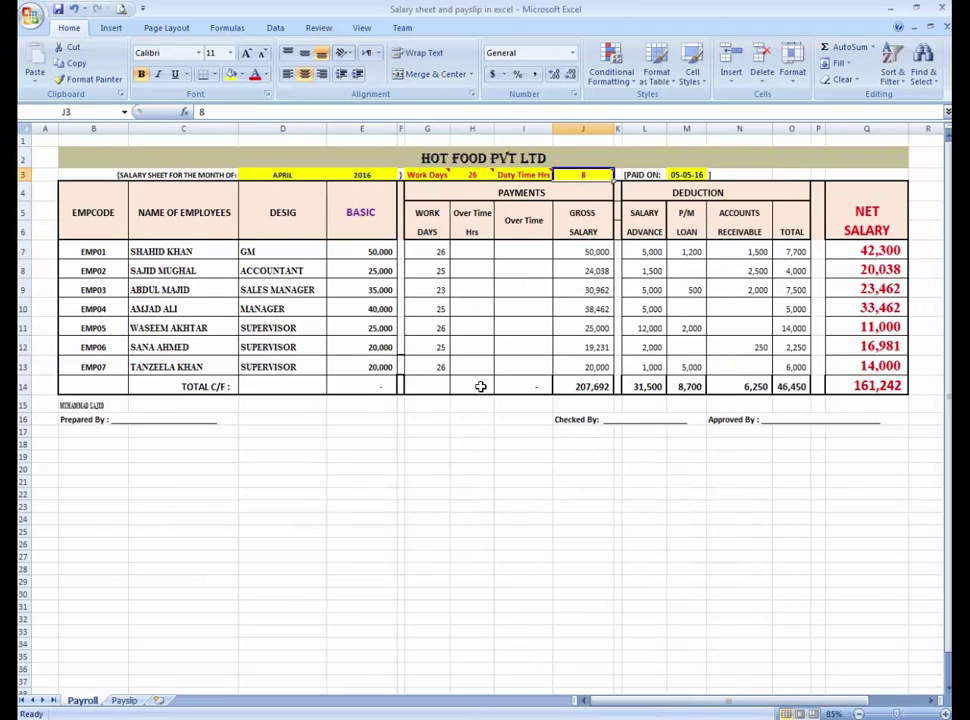
click(429, 252)
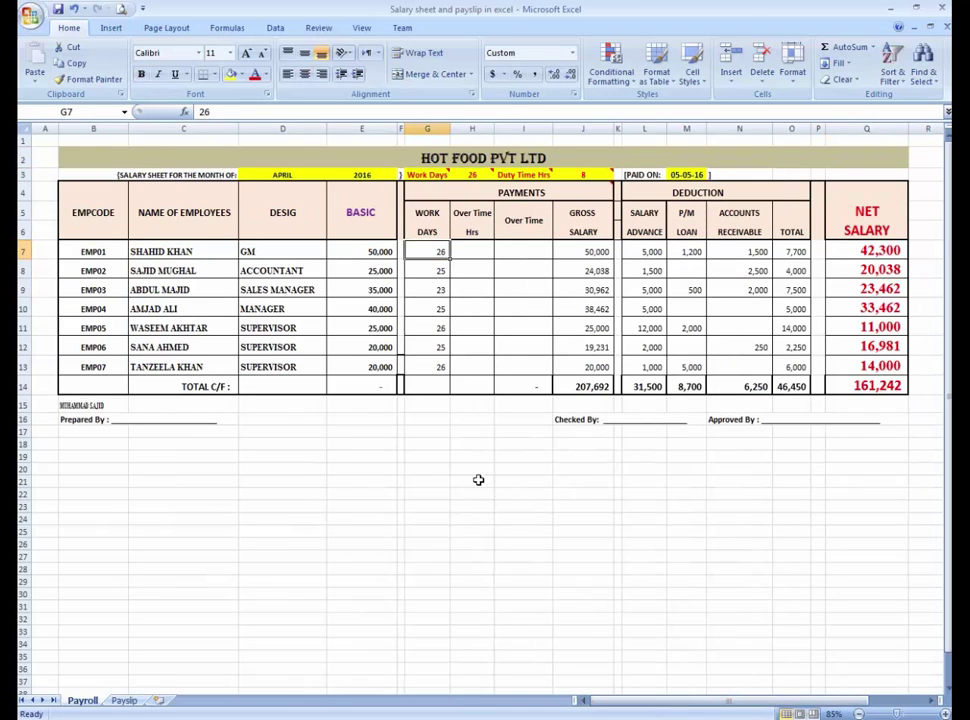
click(439, 442)
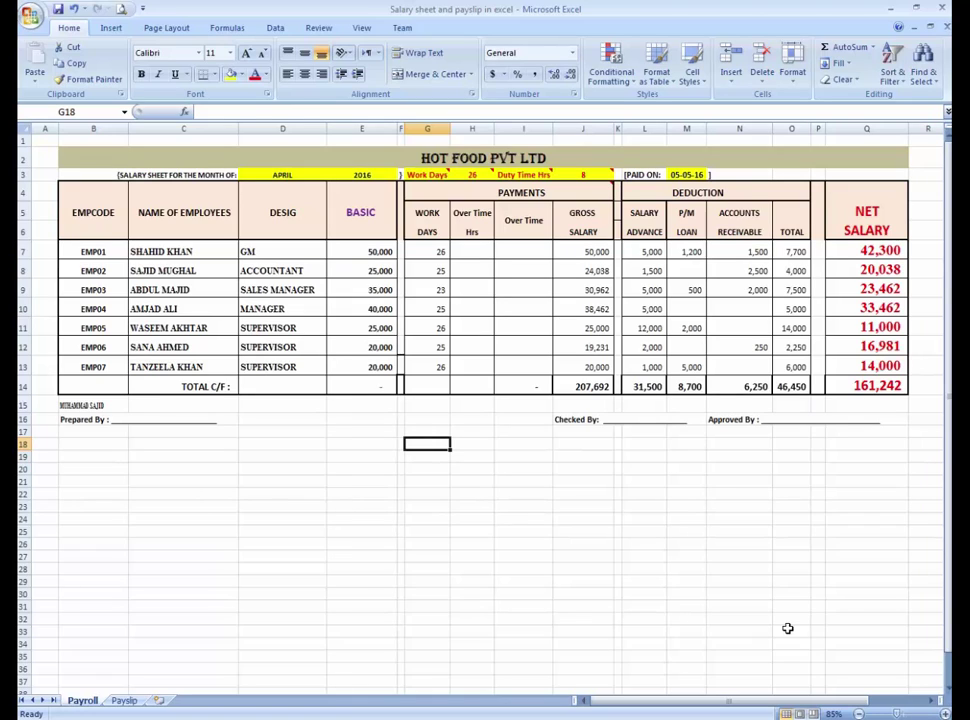
key(Right)
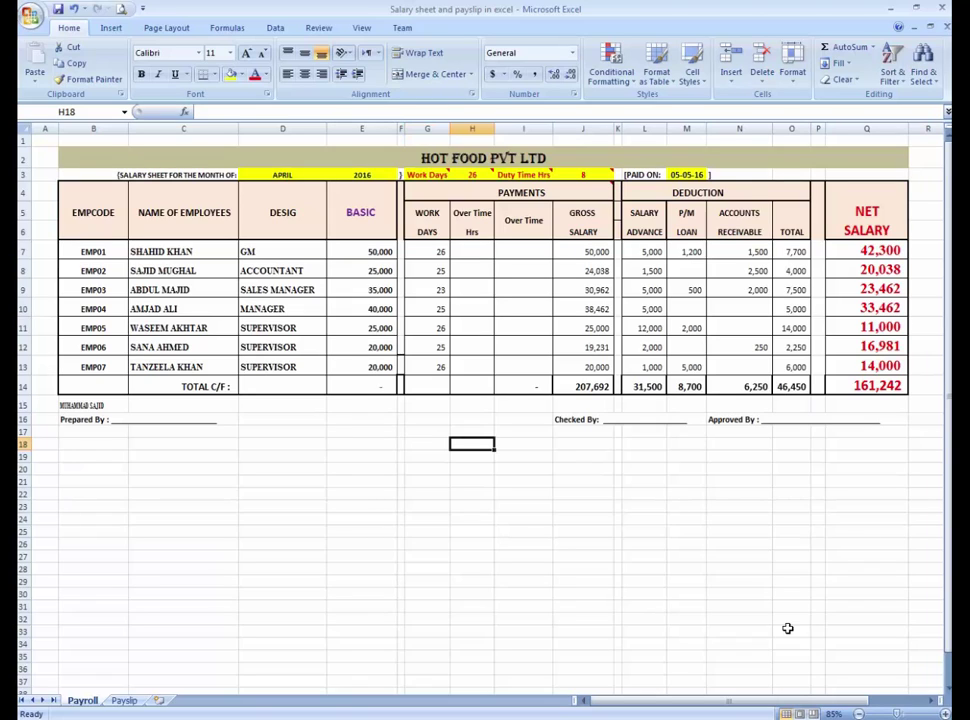
key(Left)
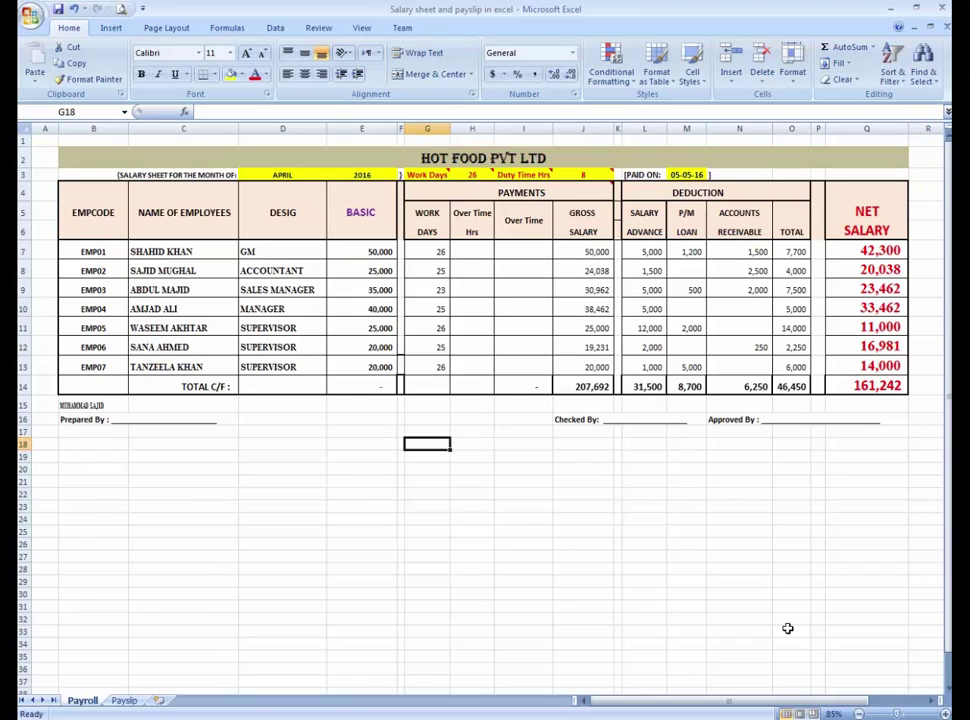
key(Up)
key(Down)
text(1)
key(Tab)
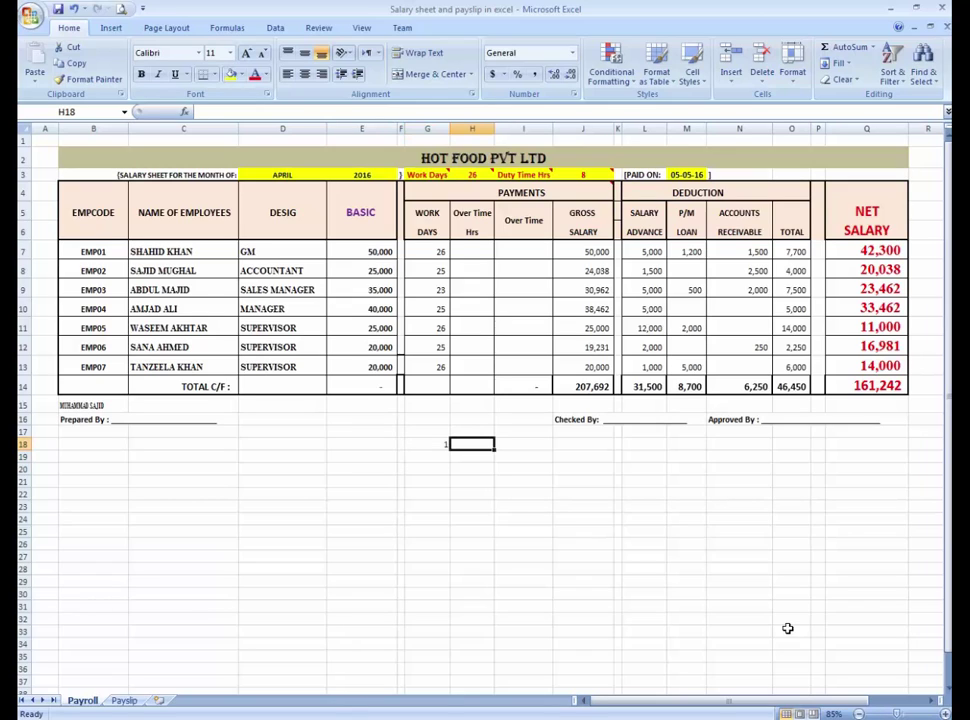
text(2)
key(Return)
key(Up)
key(Left)
key(Right)
key(Left)
key(Right)
key(Delete)
key(Left)
key(Down)
key(Up)
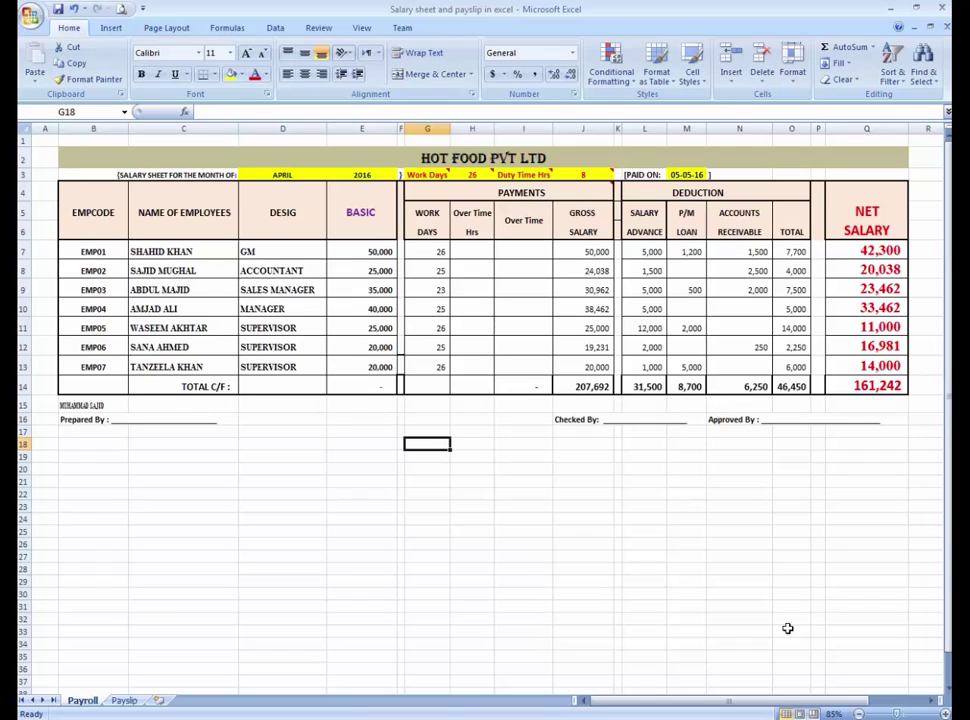
- Calculate the first employee's daily pay in G18 by dividing the basic salary by the work days, =E7/H3
text(=)
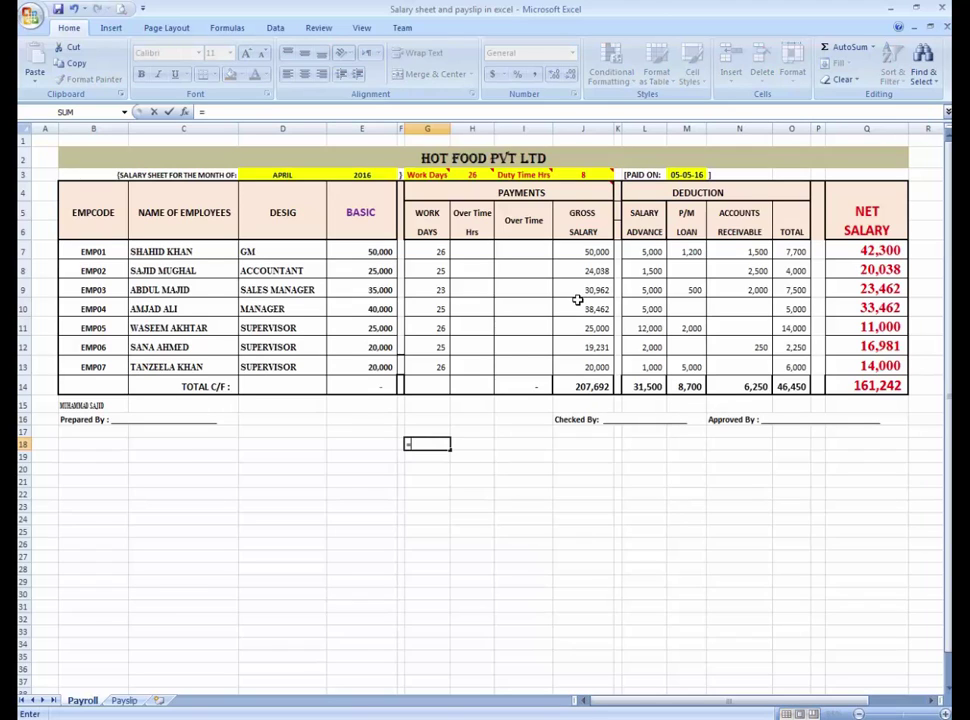
click(379, 252)
text(/)
click(473, 175)
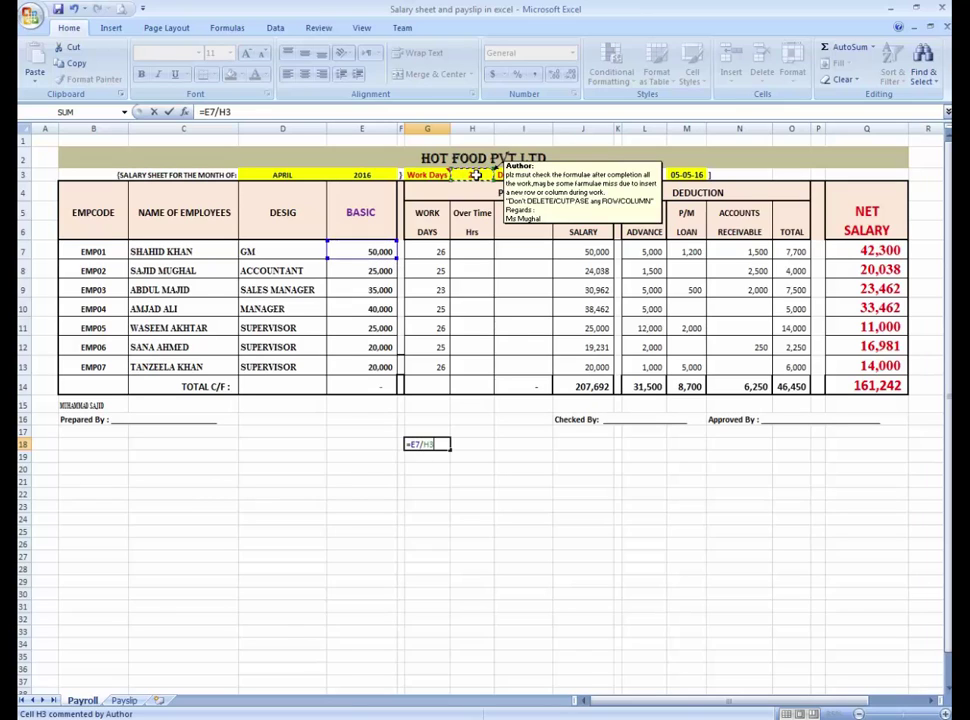
key(Return)
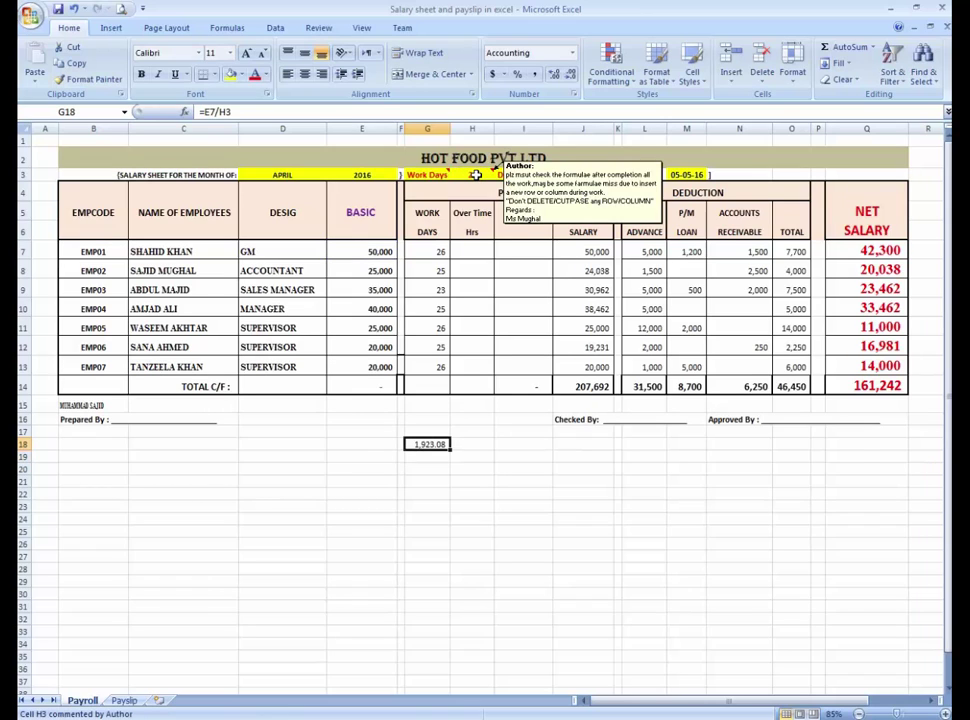
key(Down)
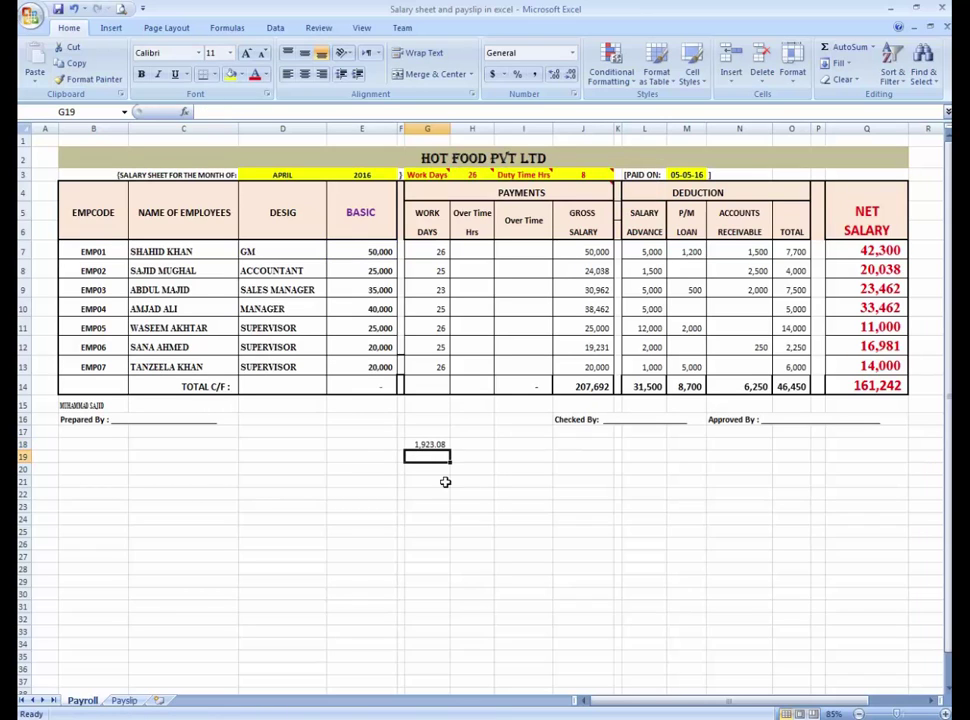
- Label the pay calculation below the salary table with "day" in G17 and "hr" in H17
key(Up)
key(Down)
key(Up)
key(Up)
text(day)
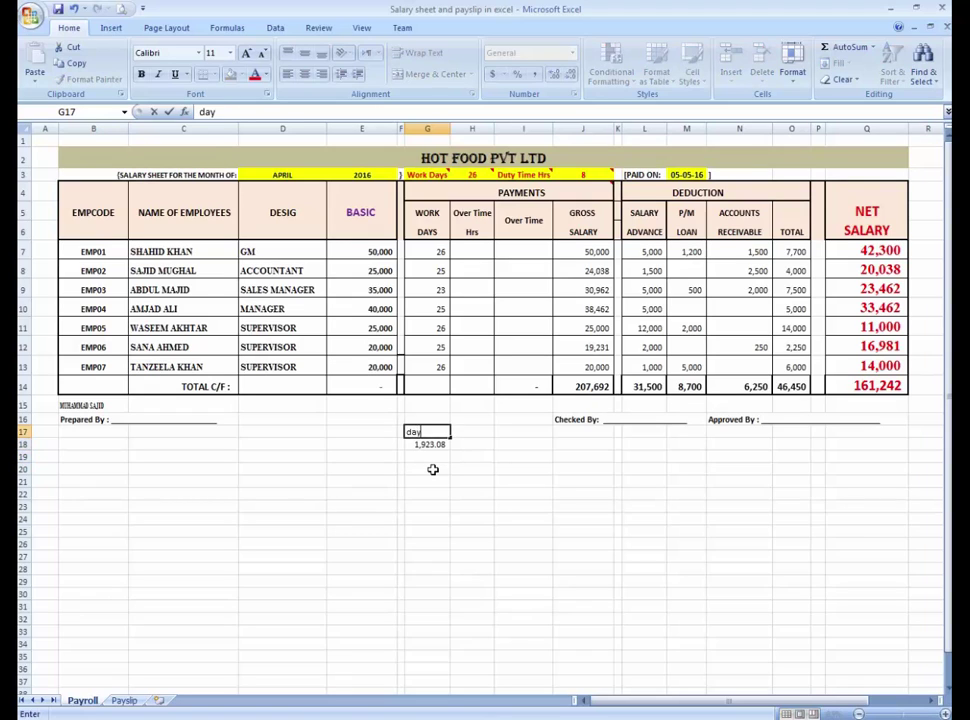
key(Tab)
text(hr)
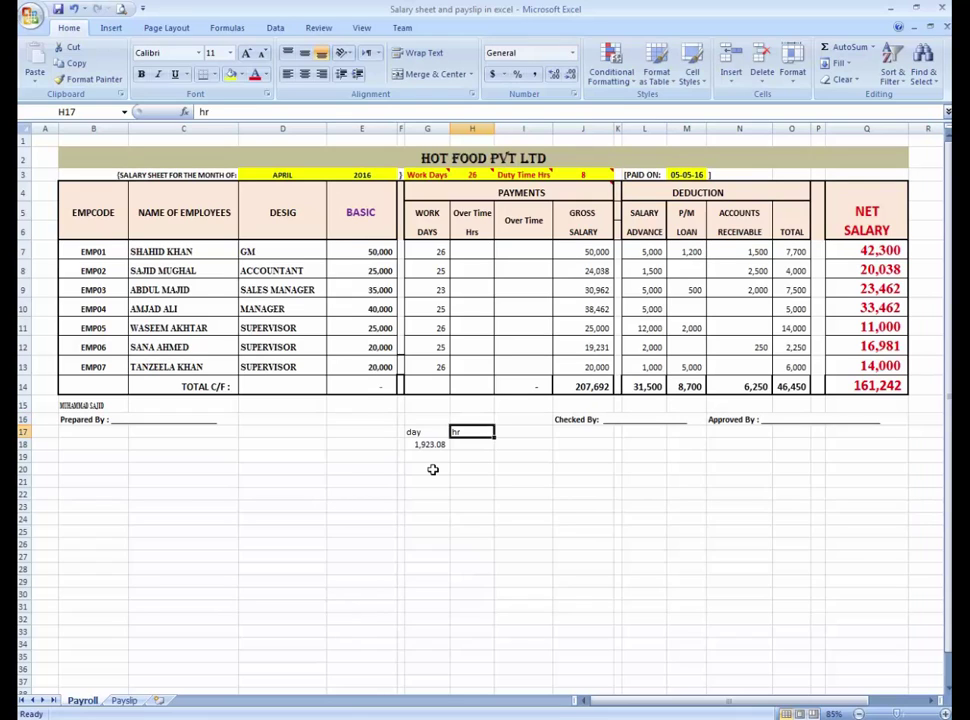
key(Return)
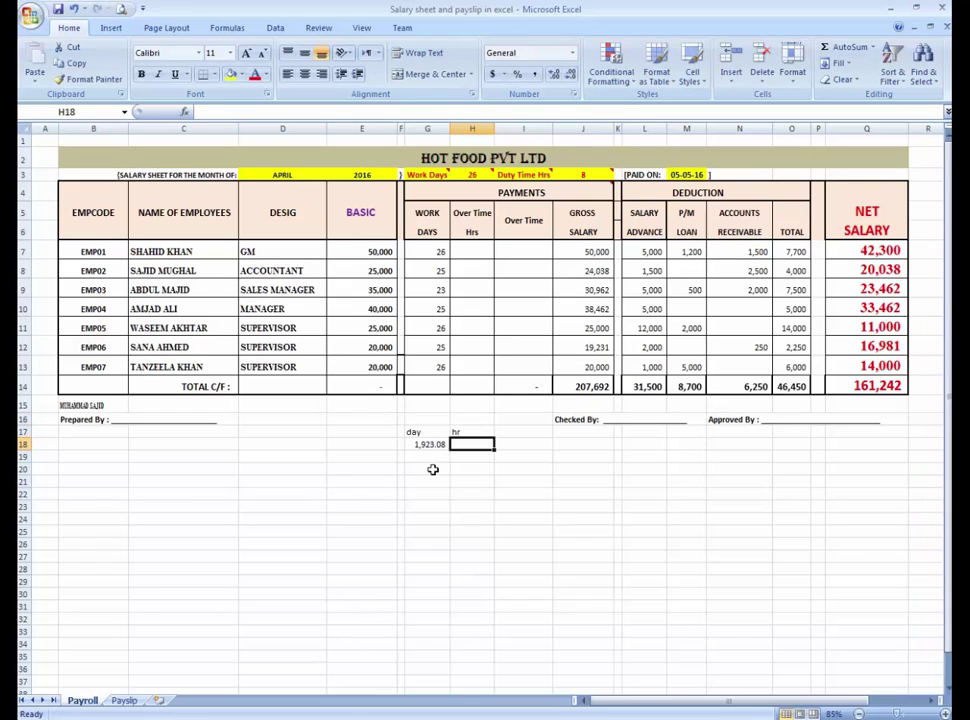
- Calculate the hourly pay in H18 by dividing the daily pay by the duty hours, =G18/J3
key(Left)
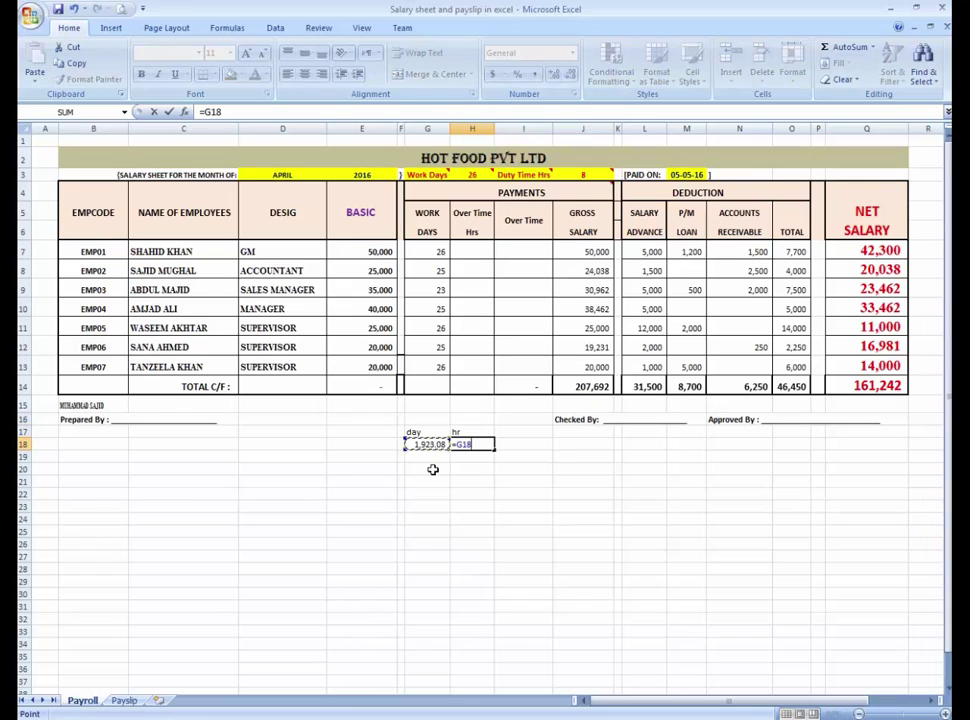
text(/)
click(585, 175)
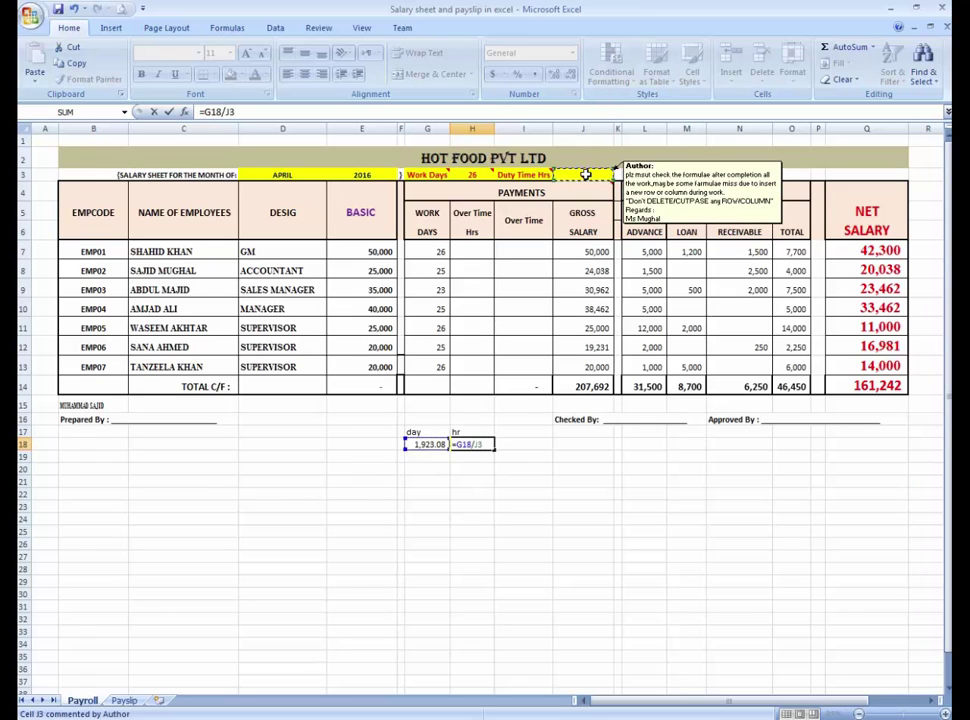
key(Return)
key(Up)
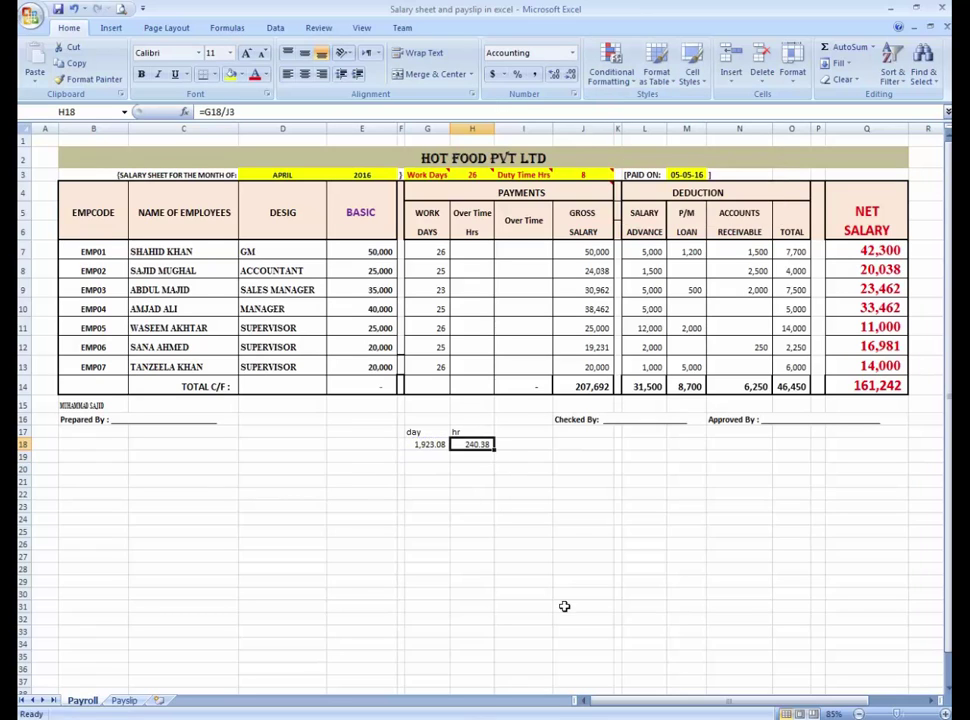
click(466, 465)
key(Up)
key(Up)
- Test the hourly pay calculation with 10 duty hours in J3, and set the duty hours back to 8
click(594, 174)
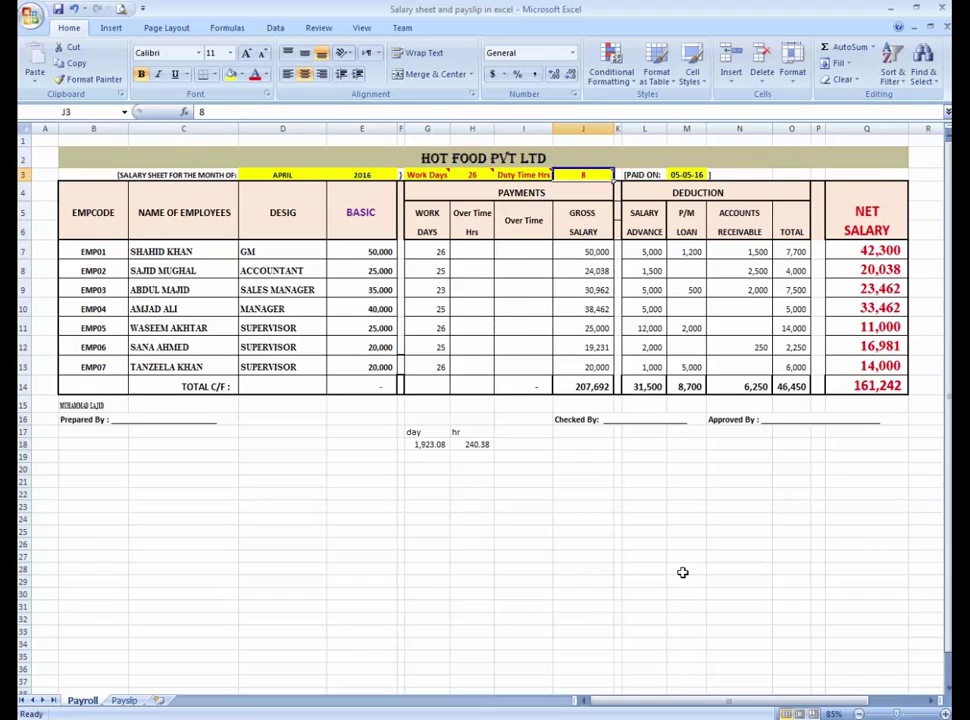
key(Down)
key(Up)
text(10)
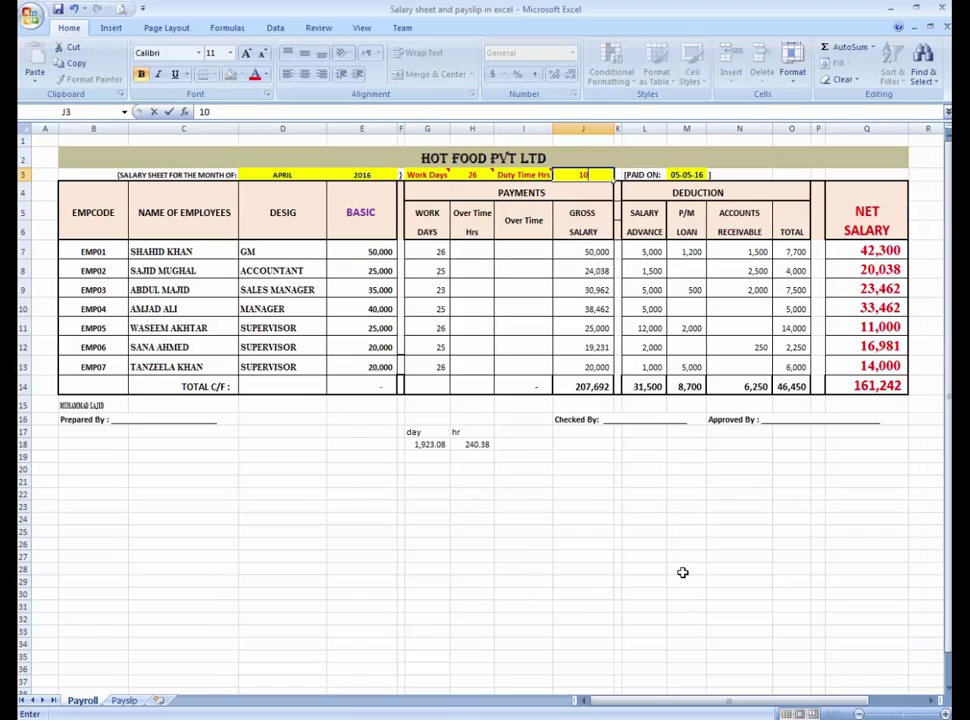
key(Return)
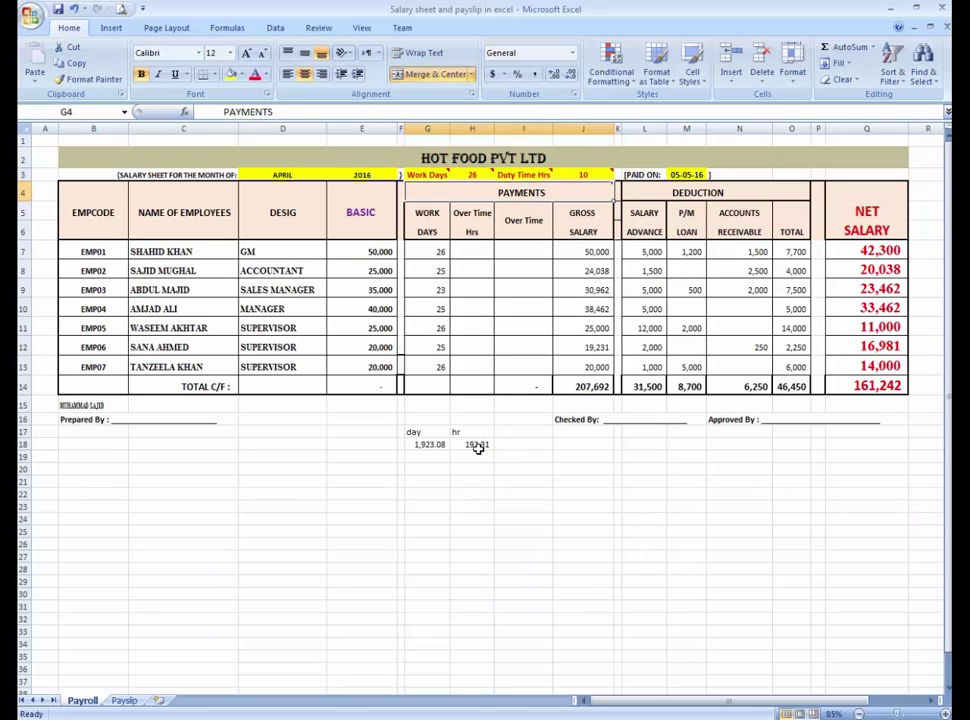
click(596, 174)
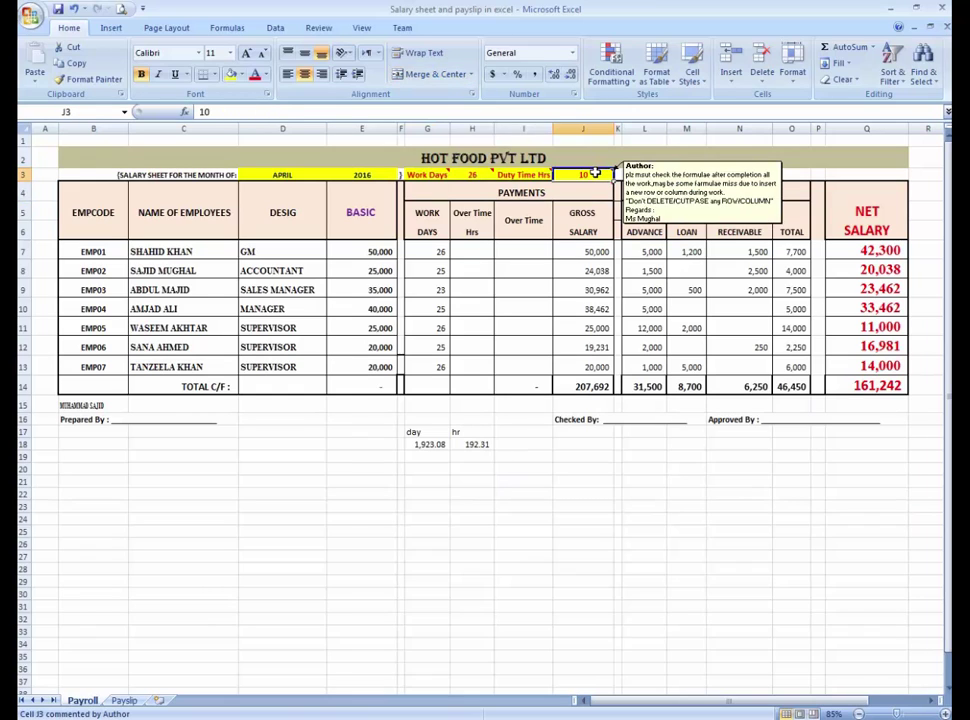
text(8)
key(Return)
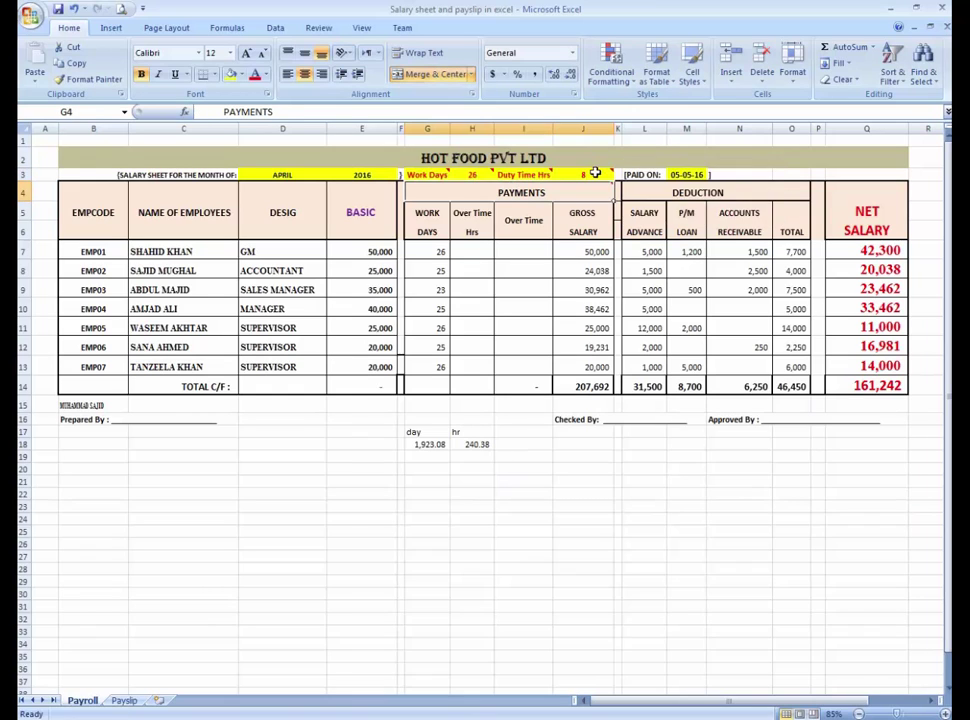
- Enter the heading "over" in I17 and calculate the double-rate overtime pay per hour in I18 as =H18*2
click(523, 444)
key(Left)
key(Up)
key(Down)
key(Up)
key(Right)
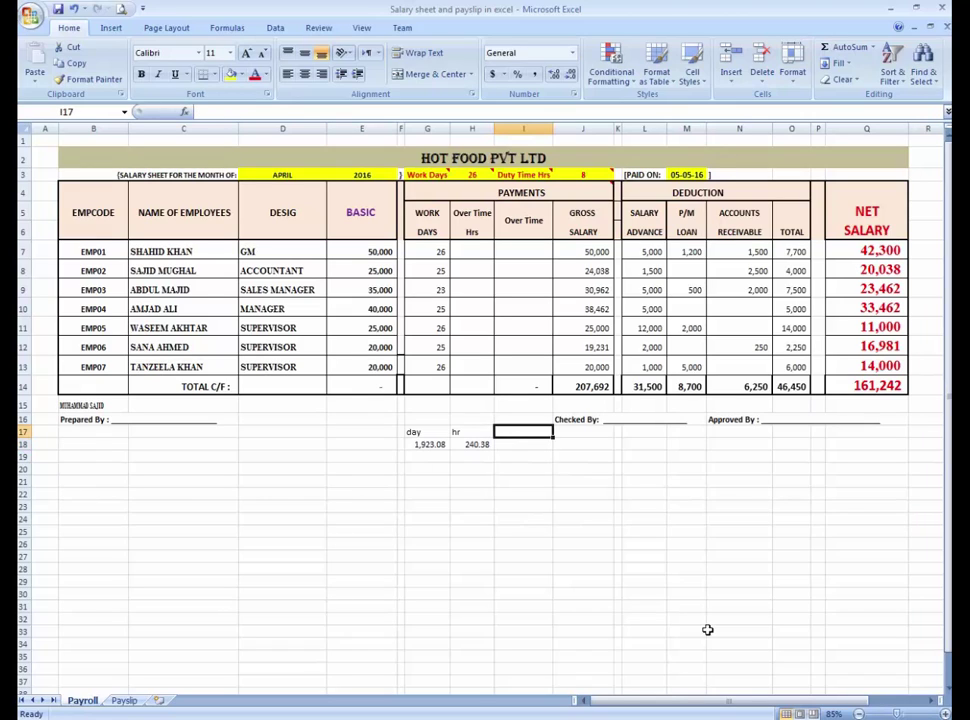
text(over)
key(Return)
text(=)
key(Left)
text(*2)
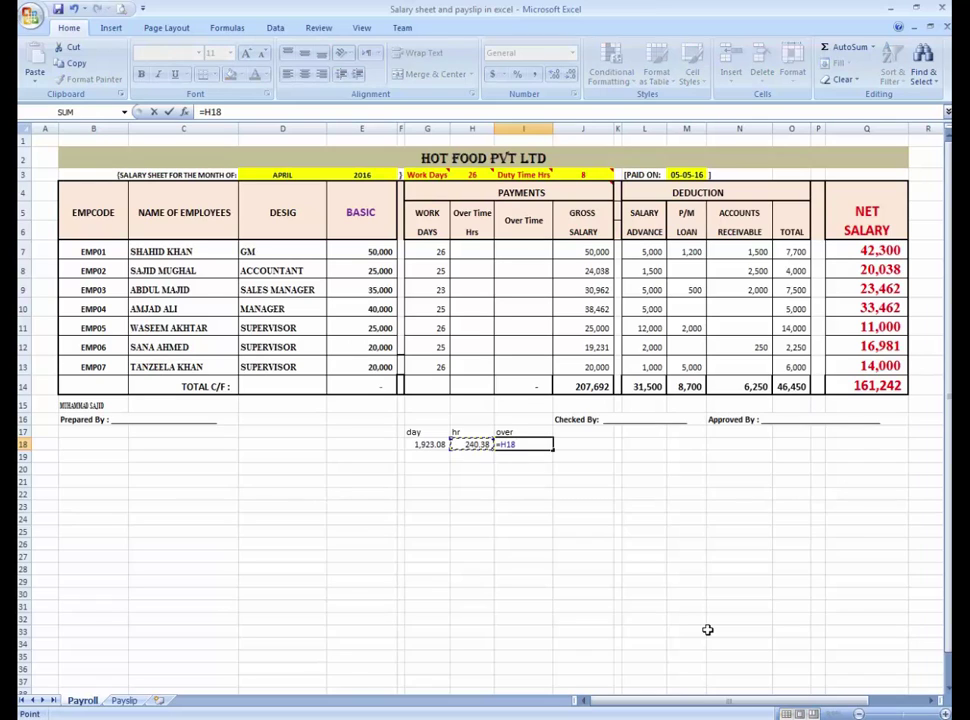
key(ctrl+Return)
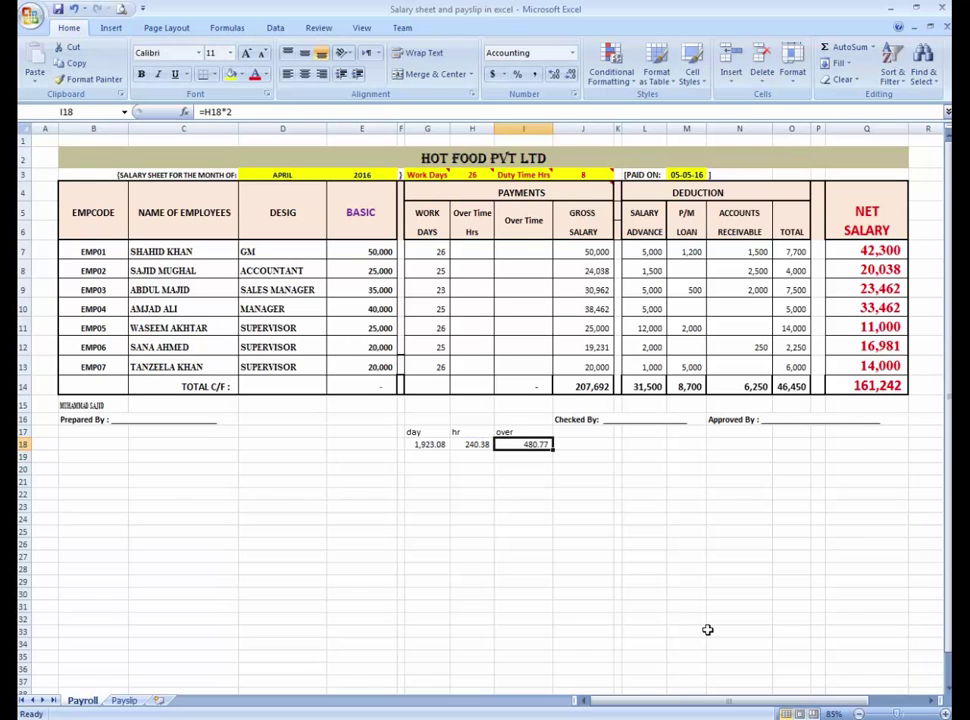
key(Left)
key(Right)
key(Left)
key(Up)
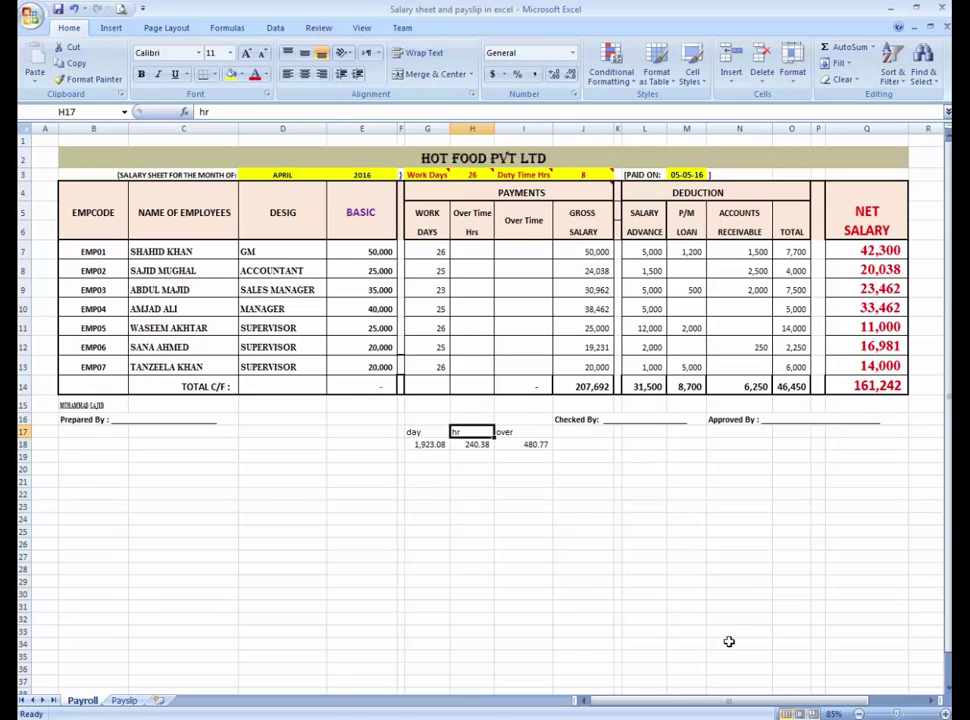
click(465, 256)
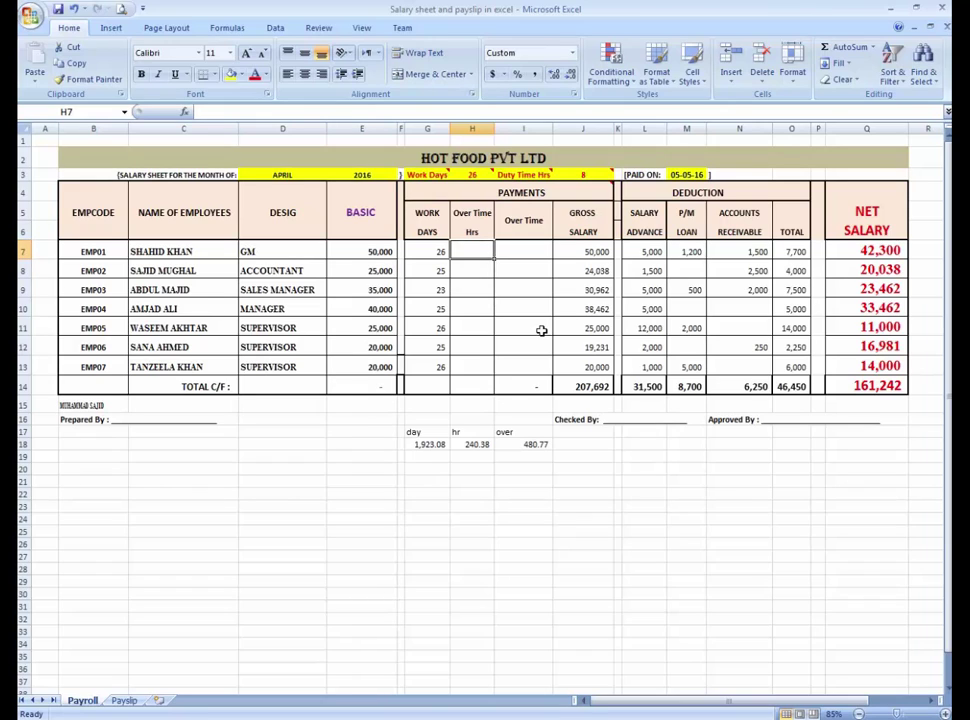
- Enter the overtime hours 2, 3, 1, 2 and 1 for EMP01 to EMP05 in H7:H11
text(2)
key(Return)
text(3)
key(Return)
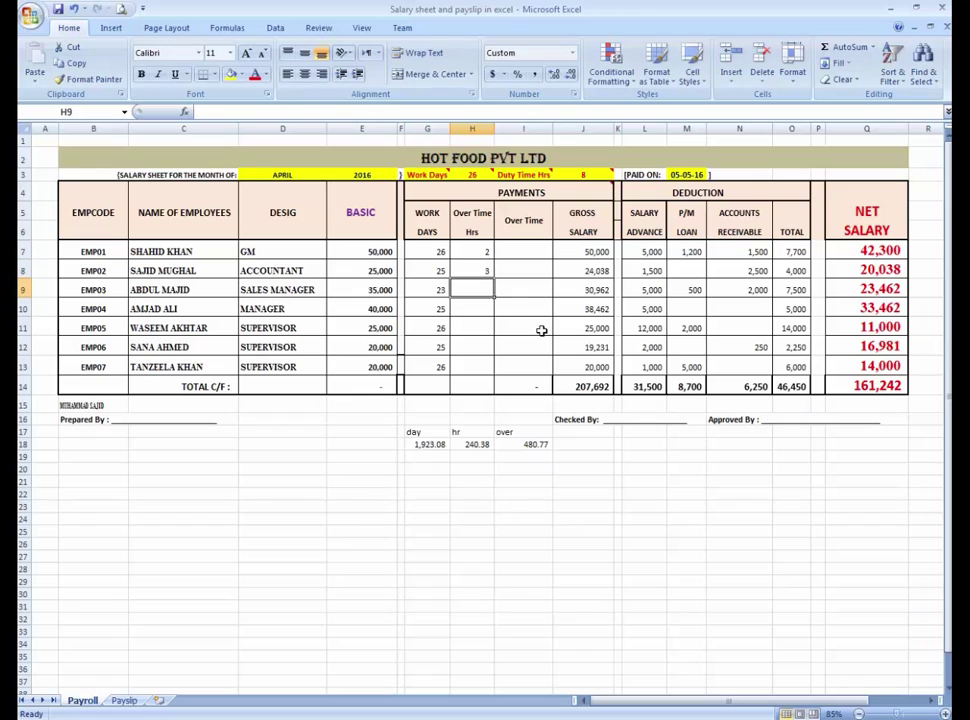
text(1)
key(Return)
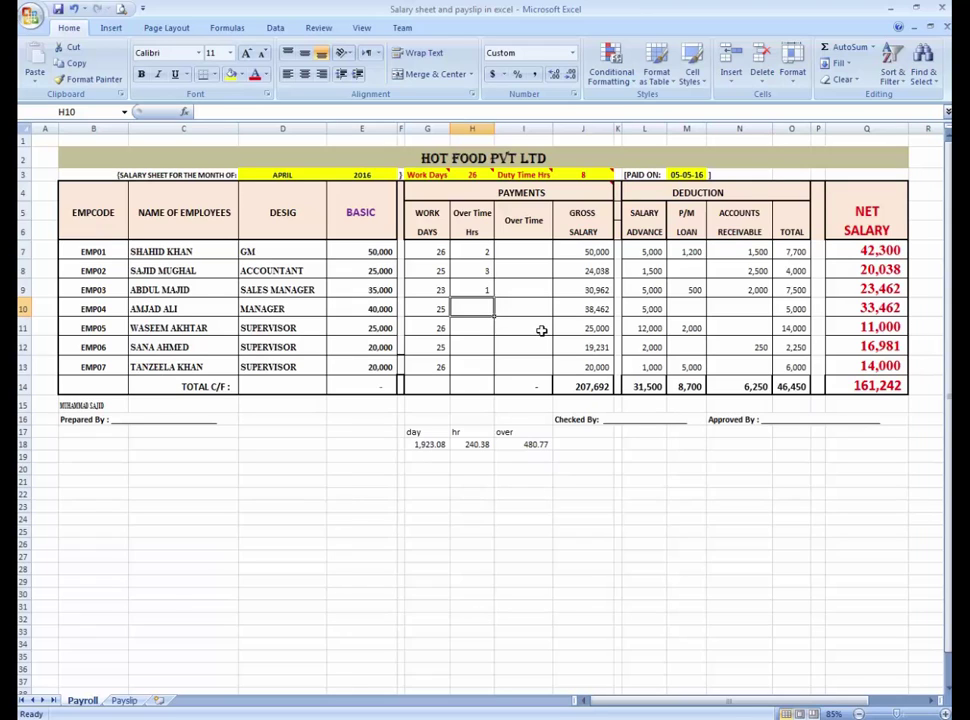
text(2)
key(Return)
text(1)
key(Return)
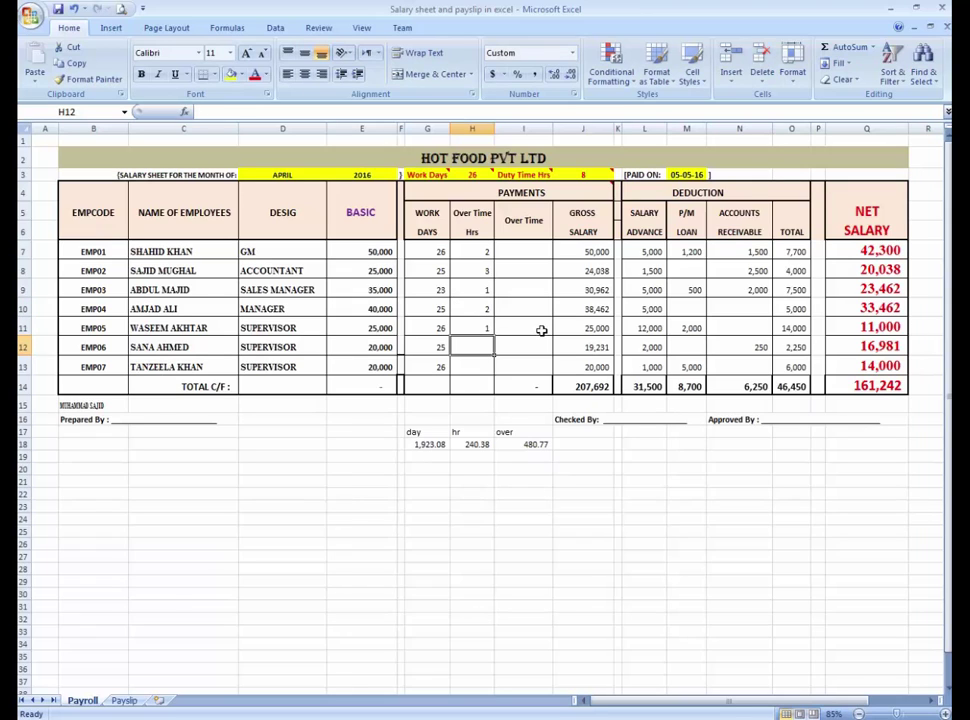
- Enter 0 overtime hours for EMP06 in H12 and 5 for EMP07 in H13
text(0)
key(Return)
key(Up)
key(Down)
text(1)
key(Return)
key(Up)
key(Up)
key(Right)
key(Left)
key(Down)
text(5)
key(Return)
key(Up)
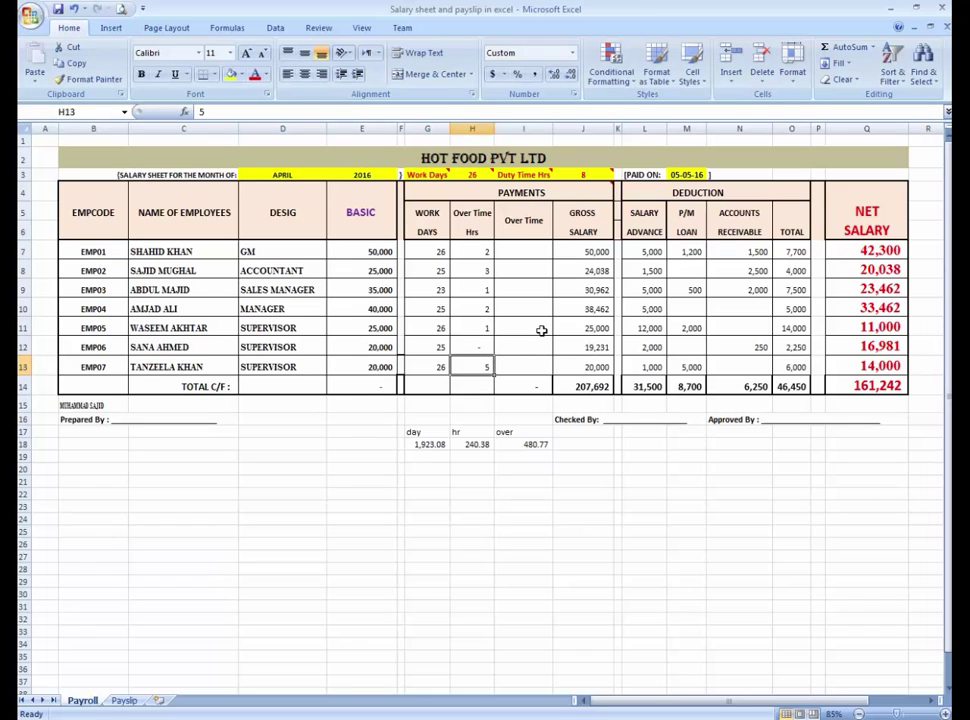
- Calculate EMP01's hourly pay in the Over Time cell I7 from basic pay, work days and duty hours as =(E7/H3)/J3
key(Right)
key(Up)
key(Up)
key(Up)
key(Up)
key(Up)
key(Up)
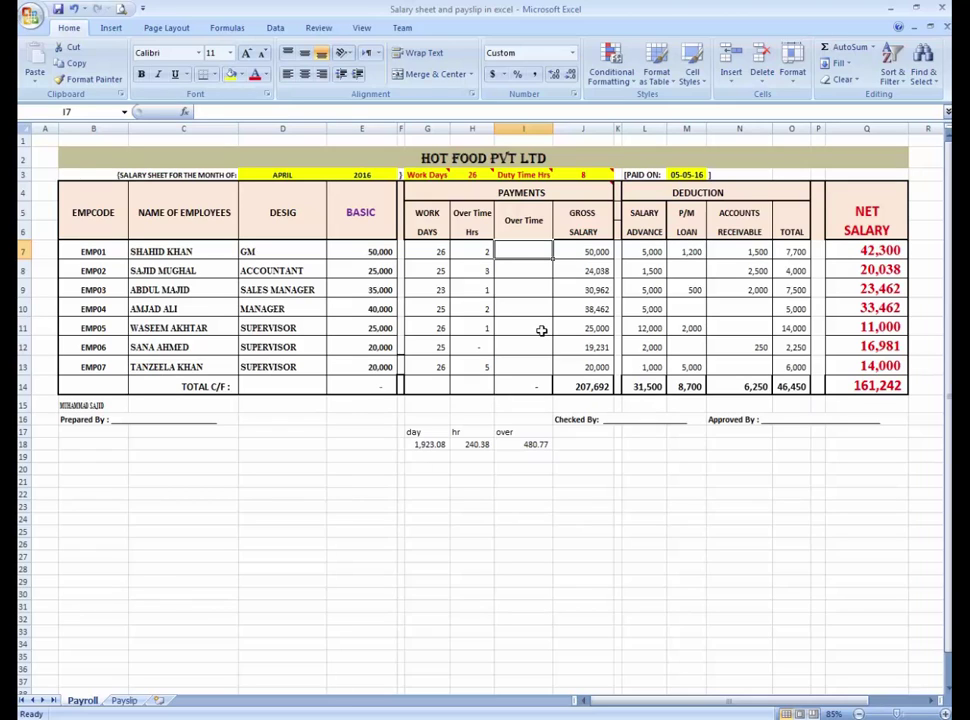
text(=sum()
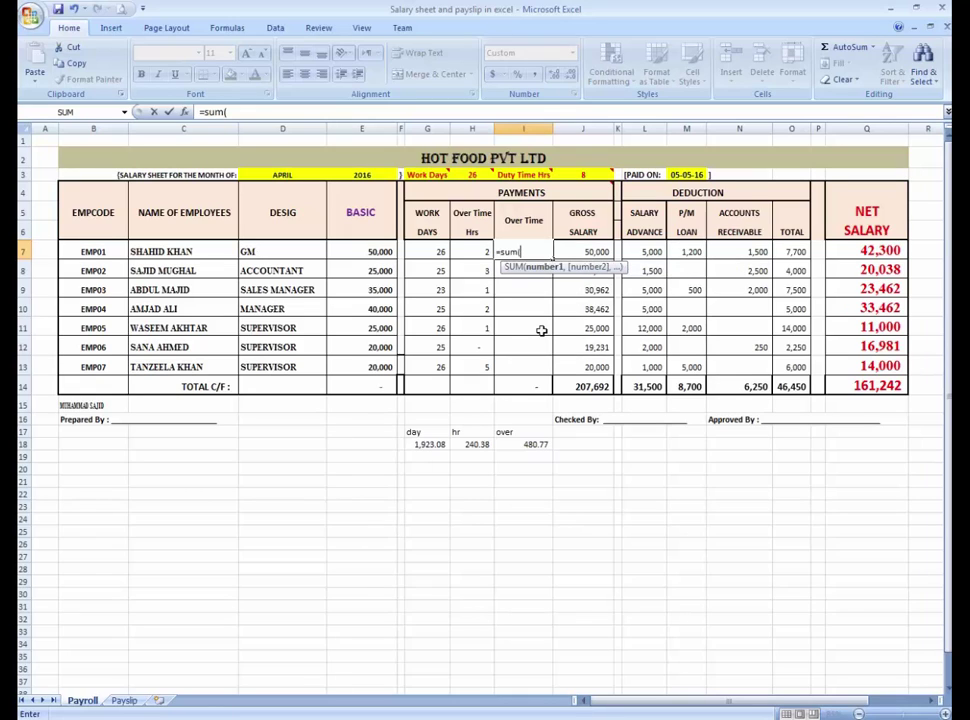
key(BackSpace)
key(BackSpace)
key(BackSpace)
key(BackSpace)
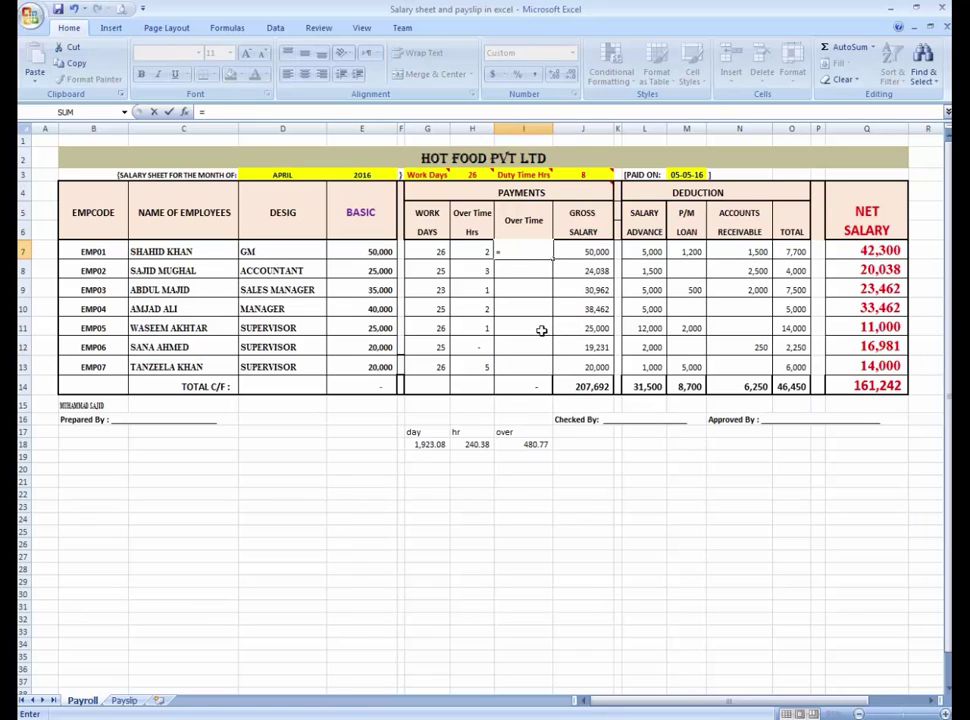
text(()
click(371, 251)
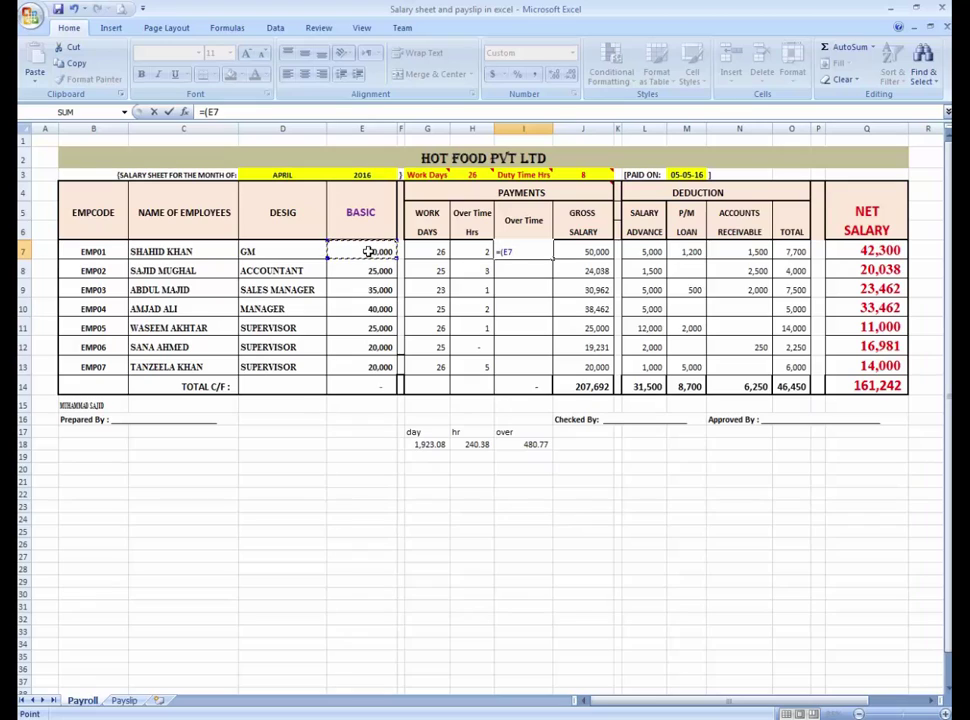
text(/)
click(474, 175)
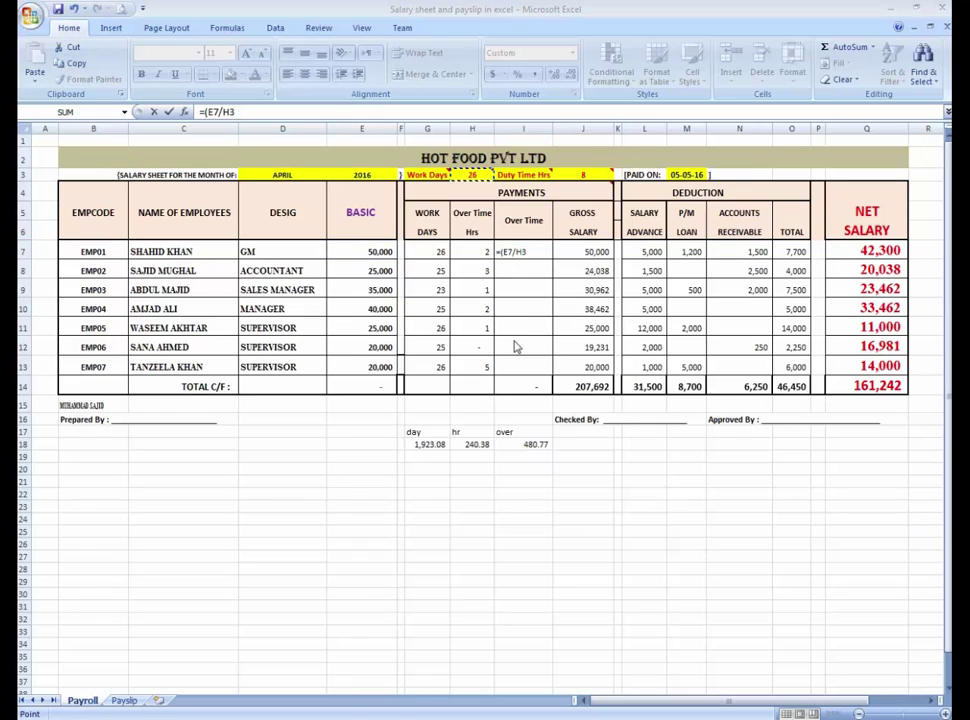
click(538, 251)
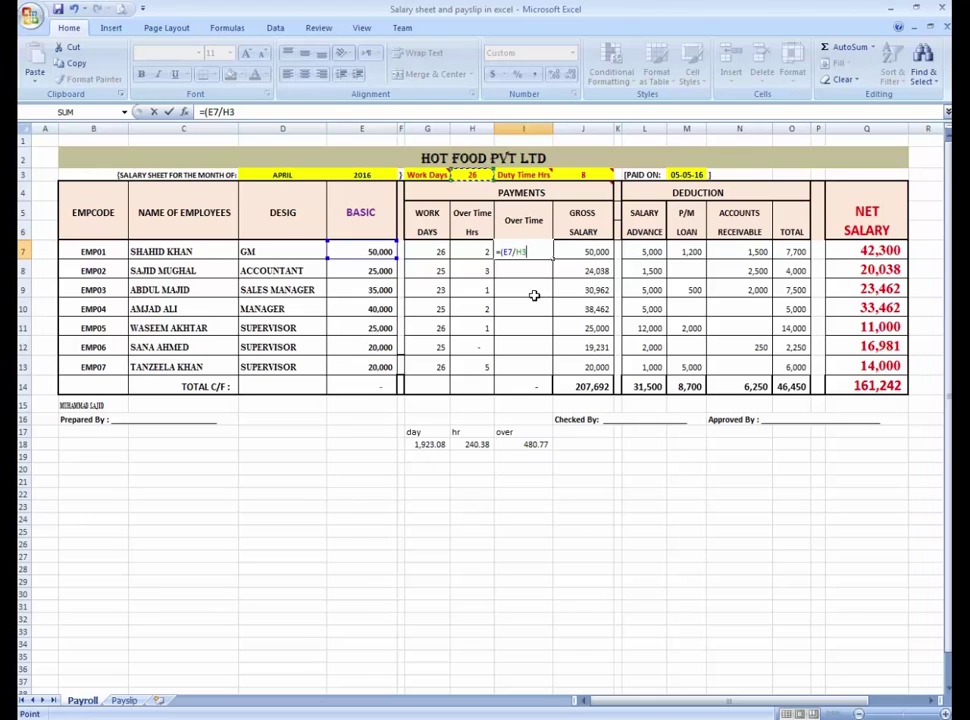
text()/)
click(579, 176)
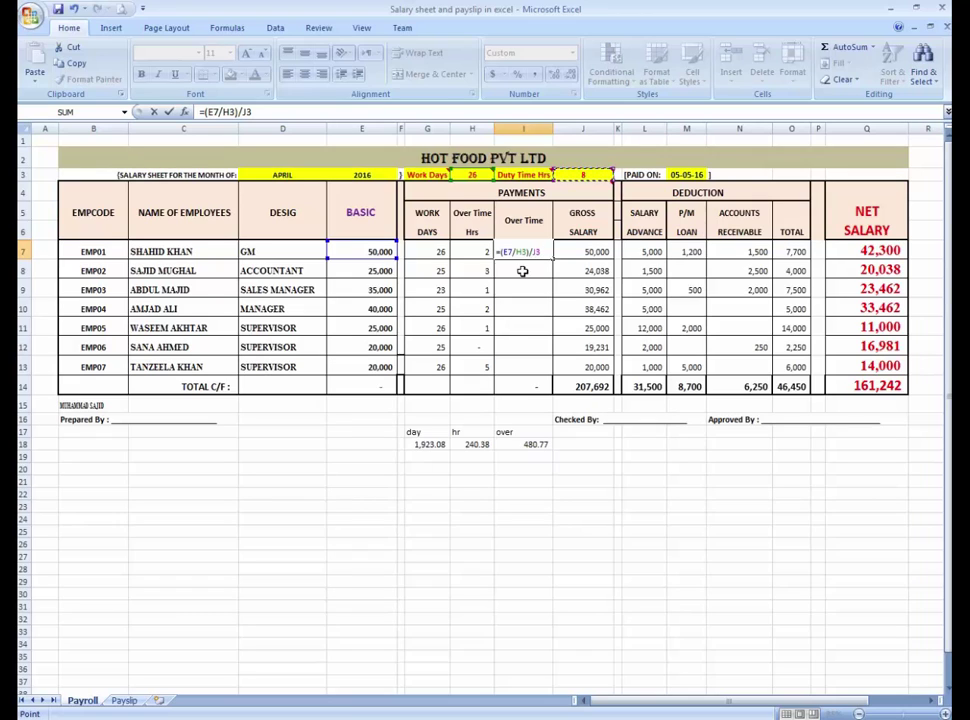
key(Return)
key(Up)
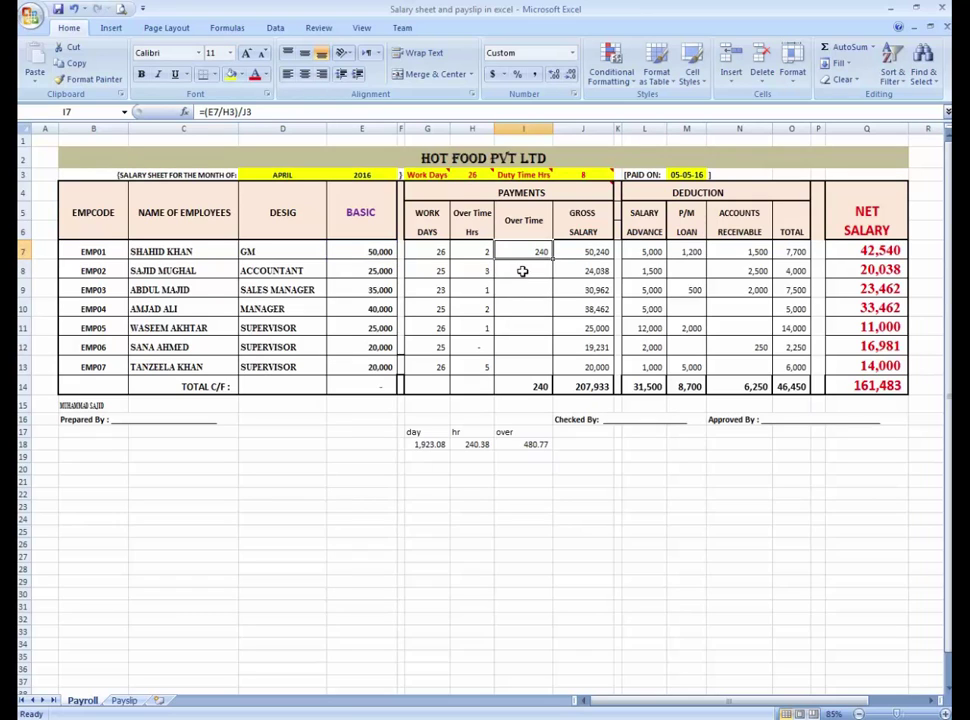
- Extend the overtime formula in I7 to =((E7/H3)/J3)*H7*2 and try filling it down to I13
click(476, 444)
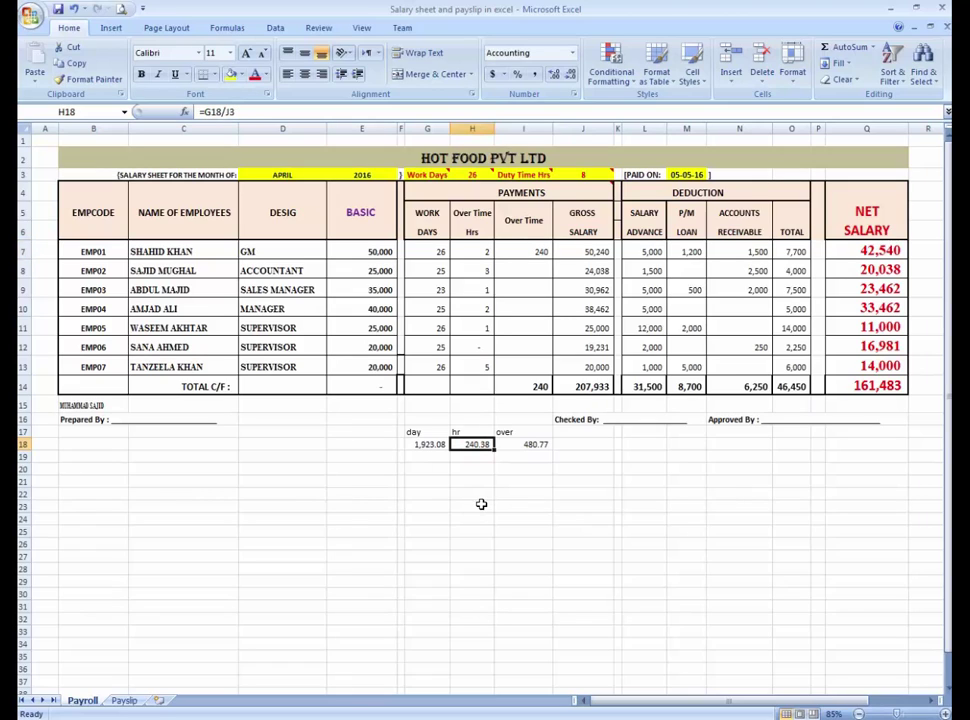
click(539, 253)
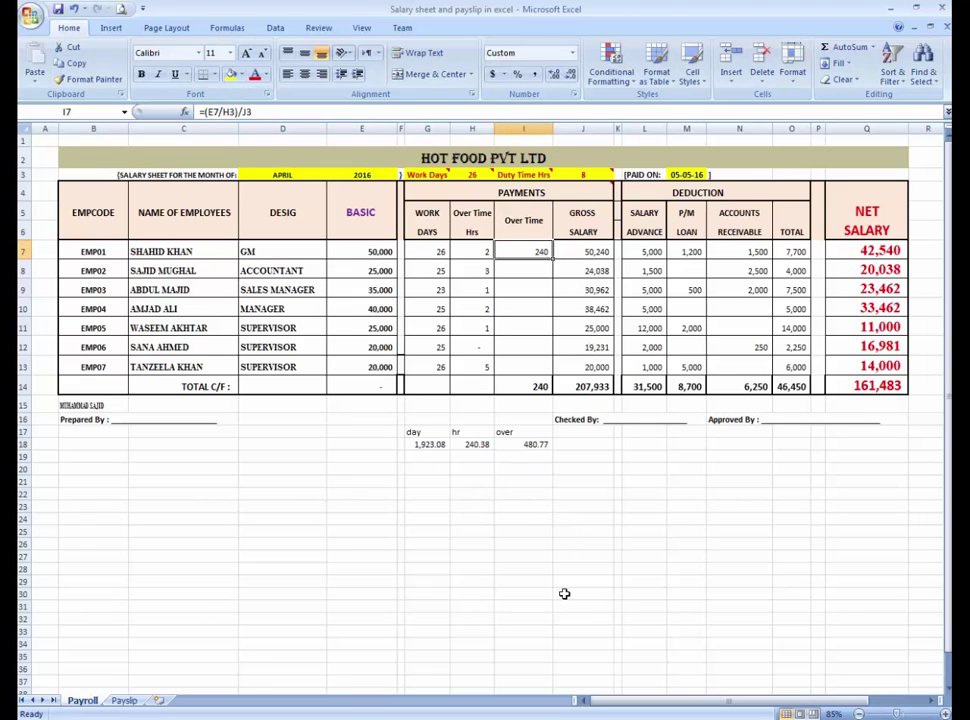
key(F2)
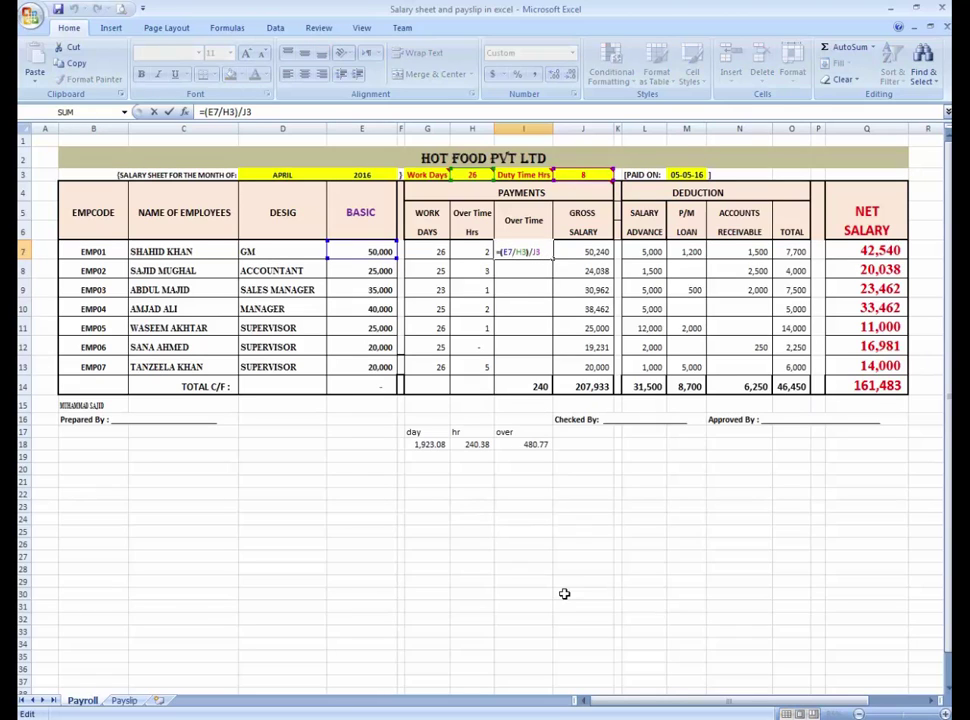
text(()
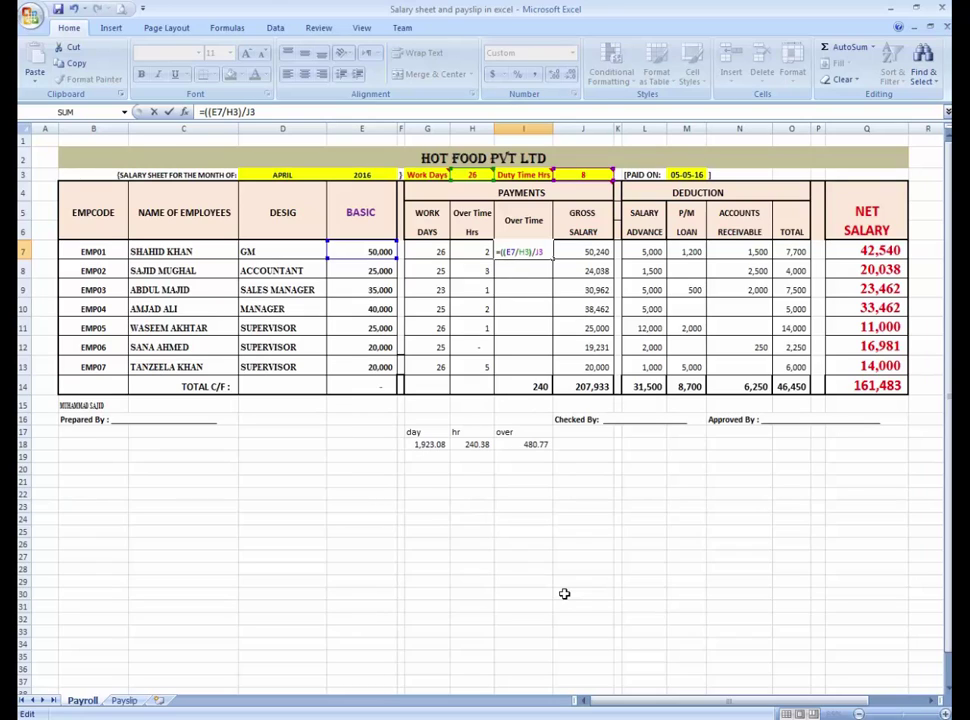
text())
text(*)
click(480, 253)
text(*2)
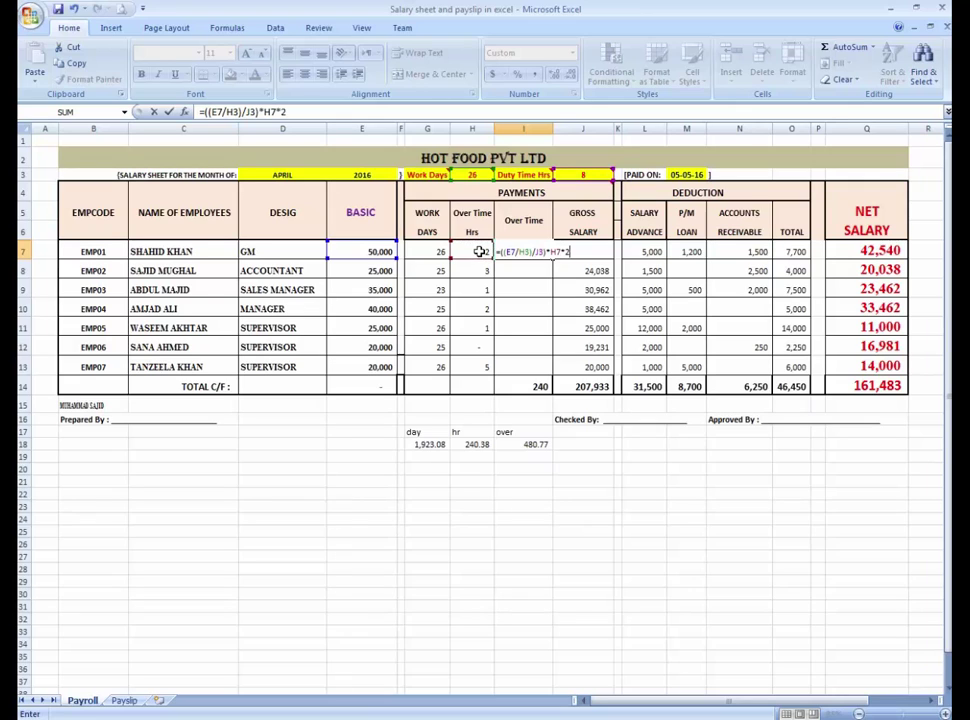
key(ctrl+Return)
drag(552, 260, 552, 375)
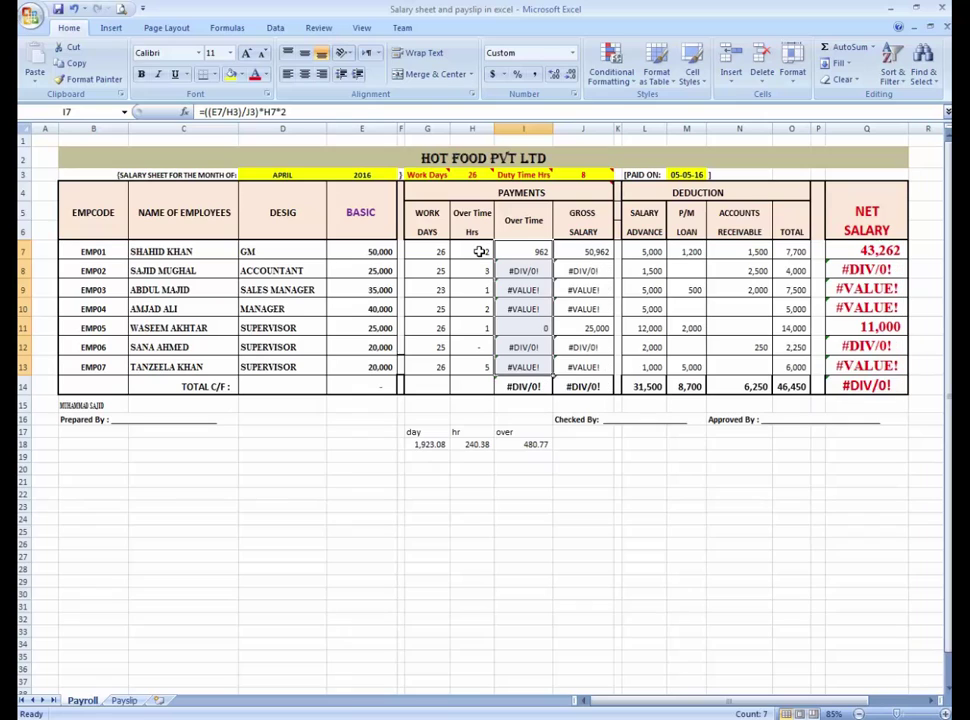
key(shift+BackSpace)
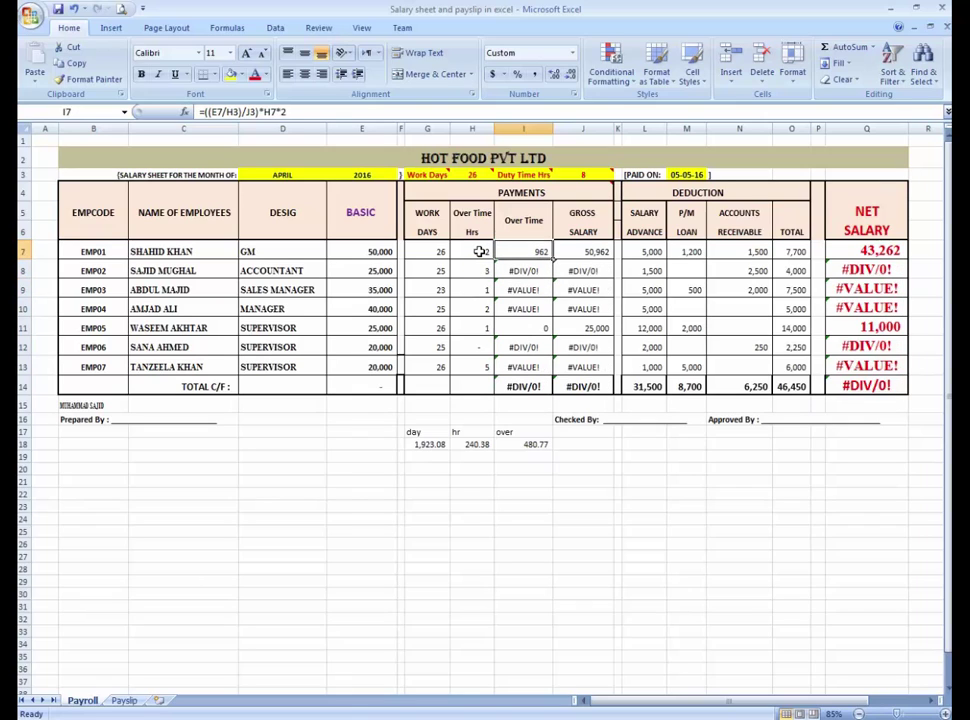
- Make the work days and duty hours references in I7 absolute, giving =((E7/$H$3)/$J$3)*H7*2
key(F2)
key(Left)
key(Left)
key(Left)
key(Left)
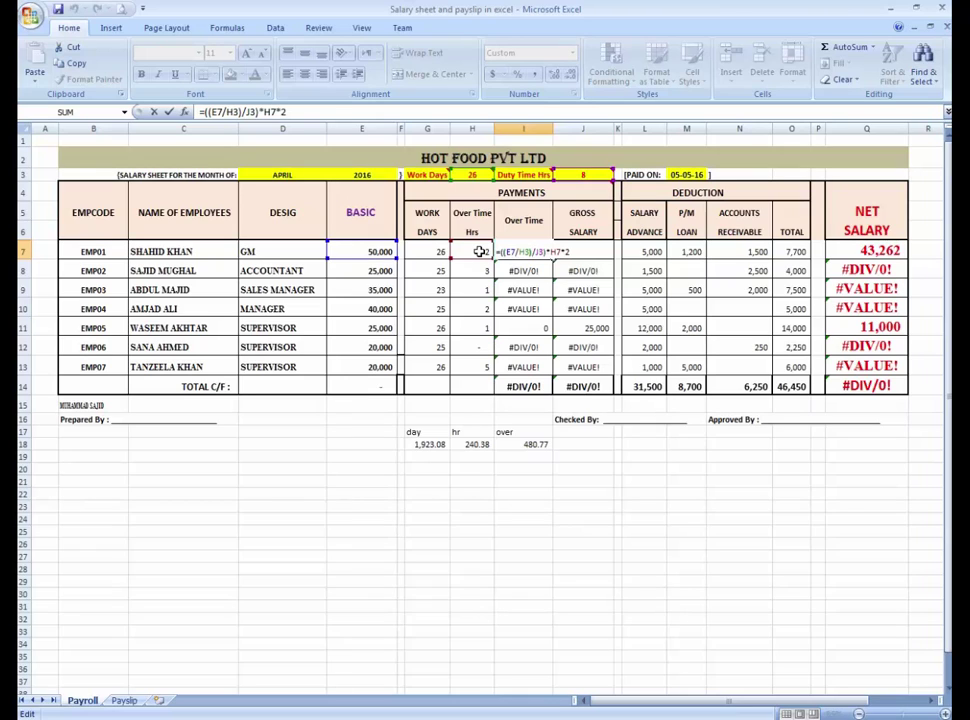
key(shift+Left)
key(shift+Left)
key(F4)
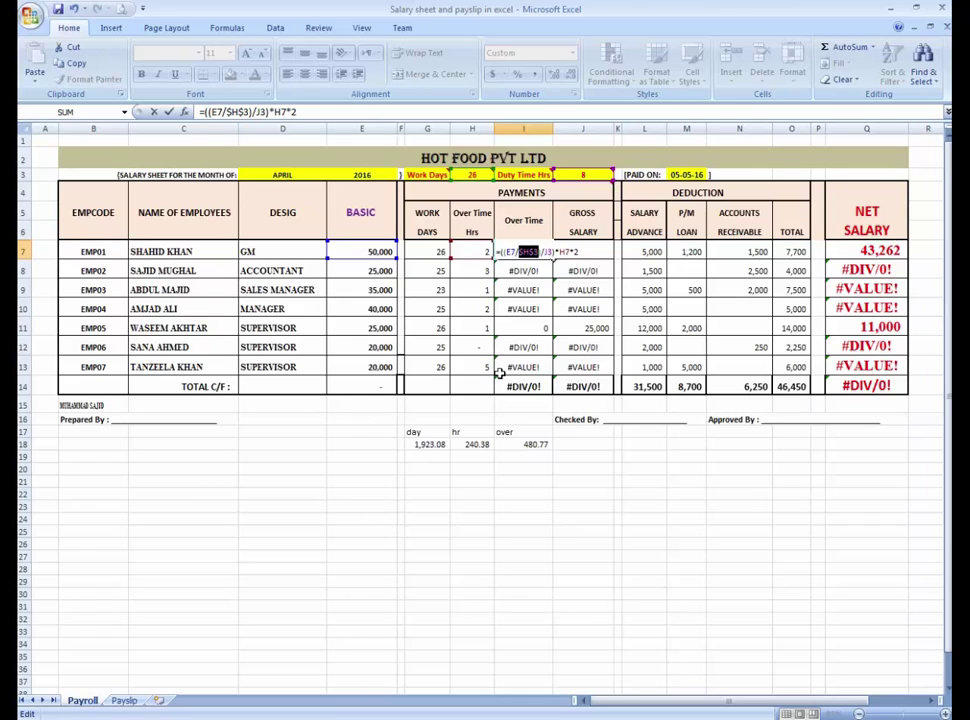
key(Right)
key(shift+Right)
key(shift+Right)
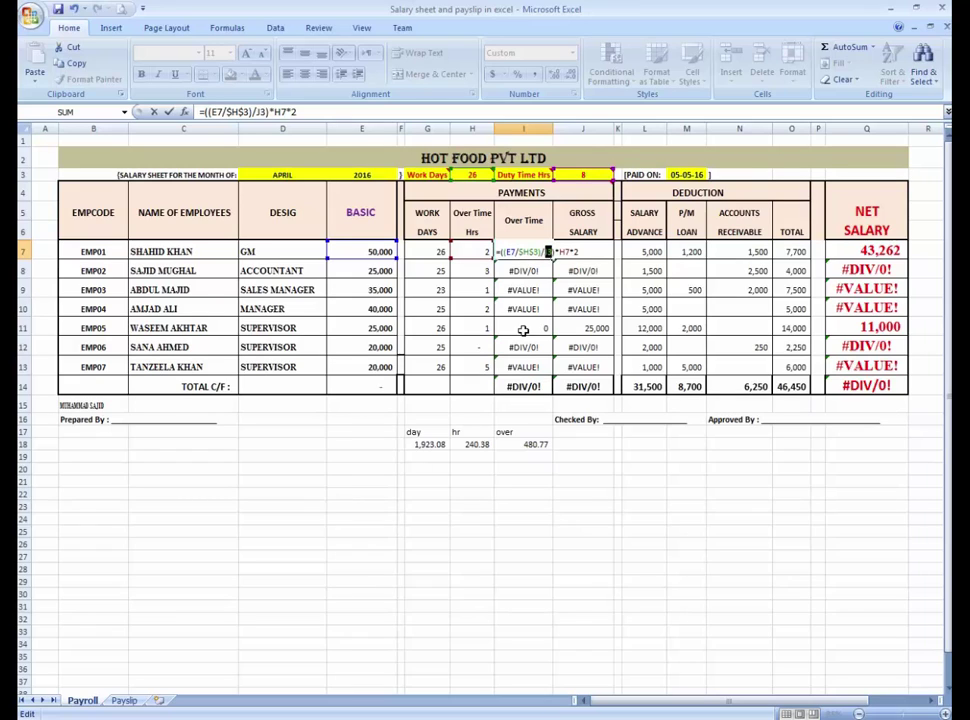
key(F4)
key(ctrl+Return)
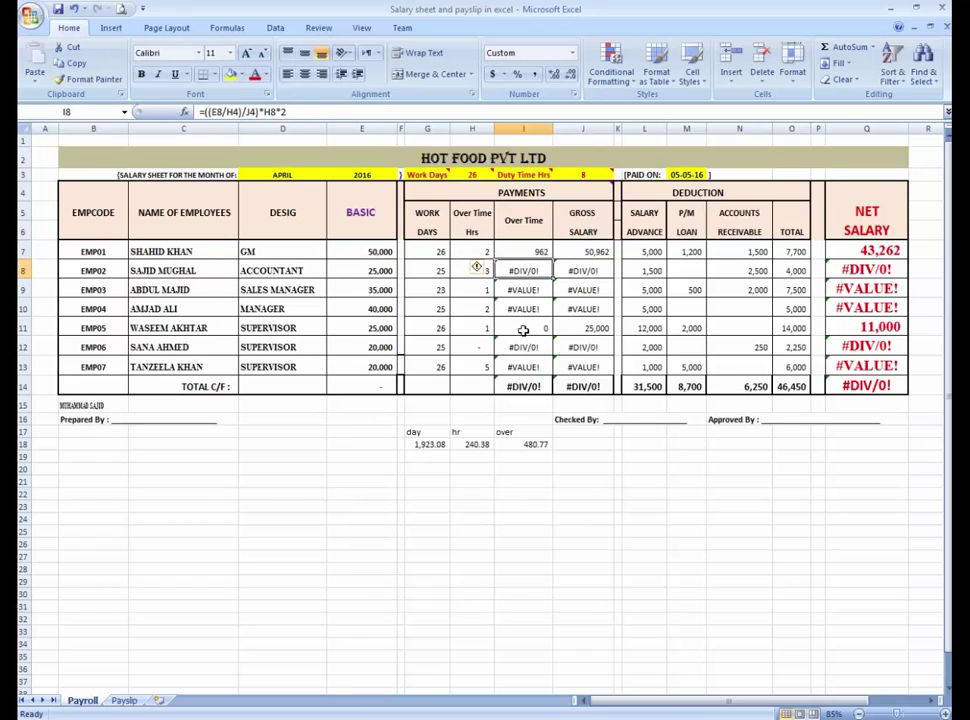
- Fill the overtime formula with absolute references down from I7 to I13 for all employees
key(shift+Down)
key(shift+Down)
key(shift+Down)
key(shift+Down)
key(shift+Down)
key(shift+Down)
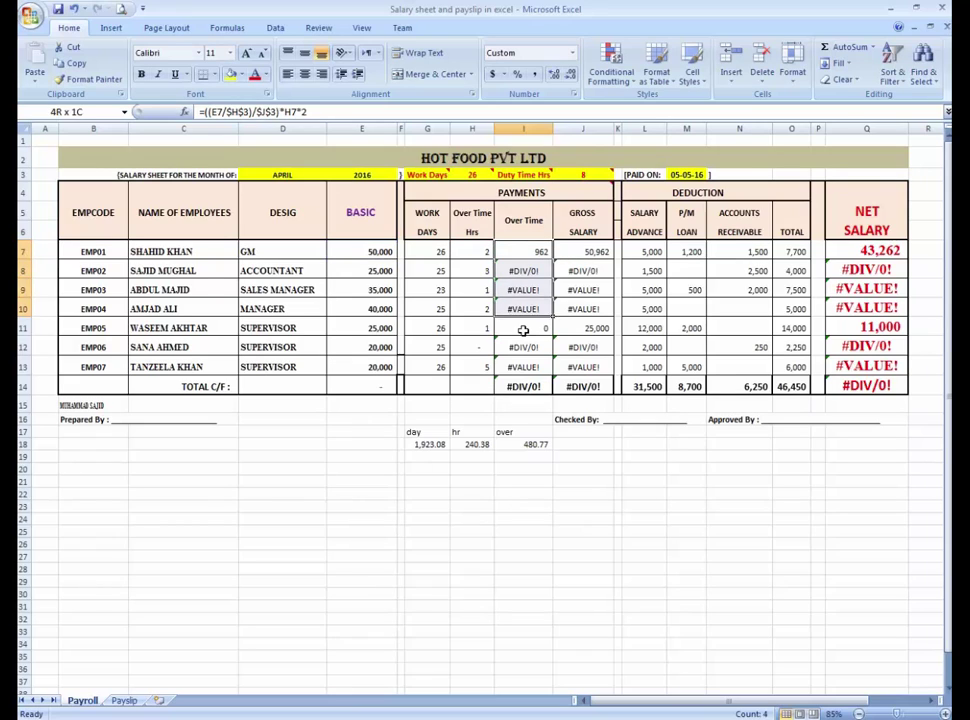
key(ctrl+d)
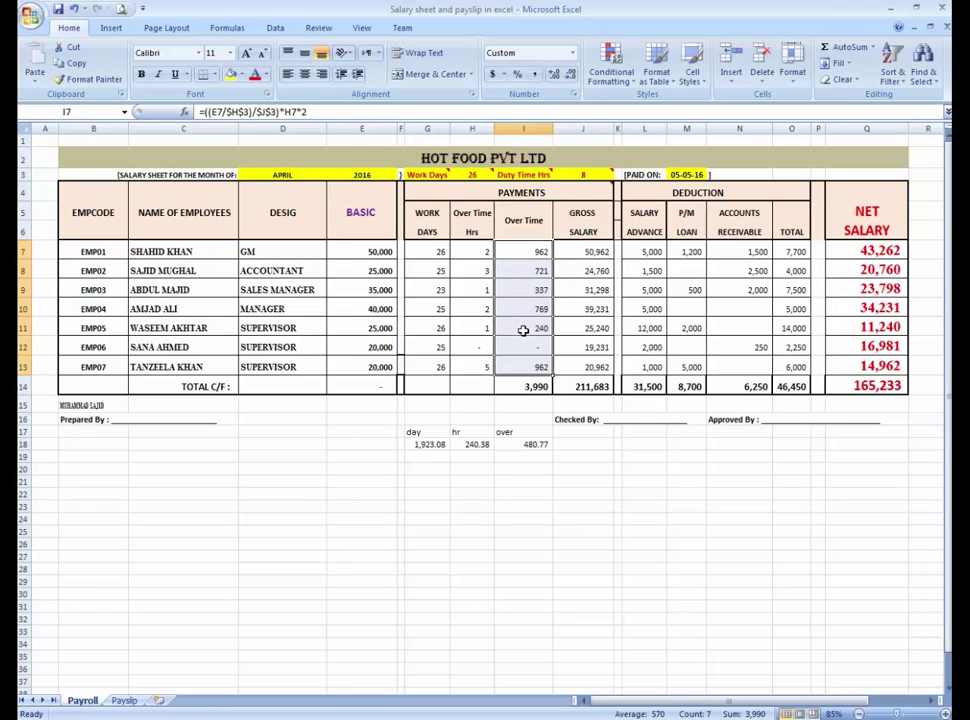
key(Return)
key(Return)
key(Return)
key(Up)
key(Up)
key(Up)
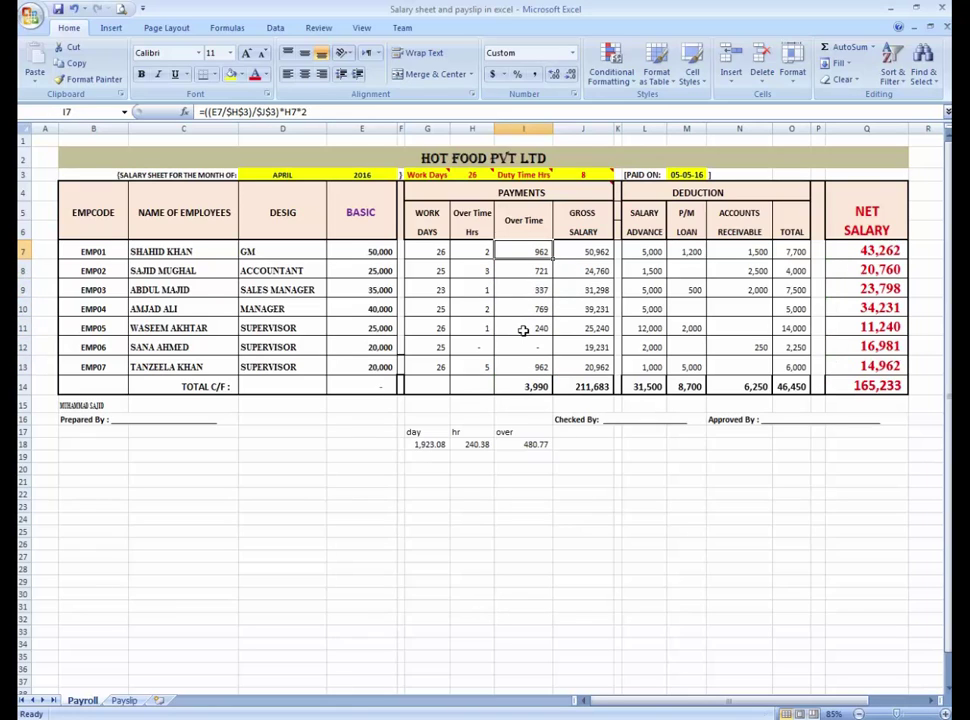
click(565, 471)
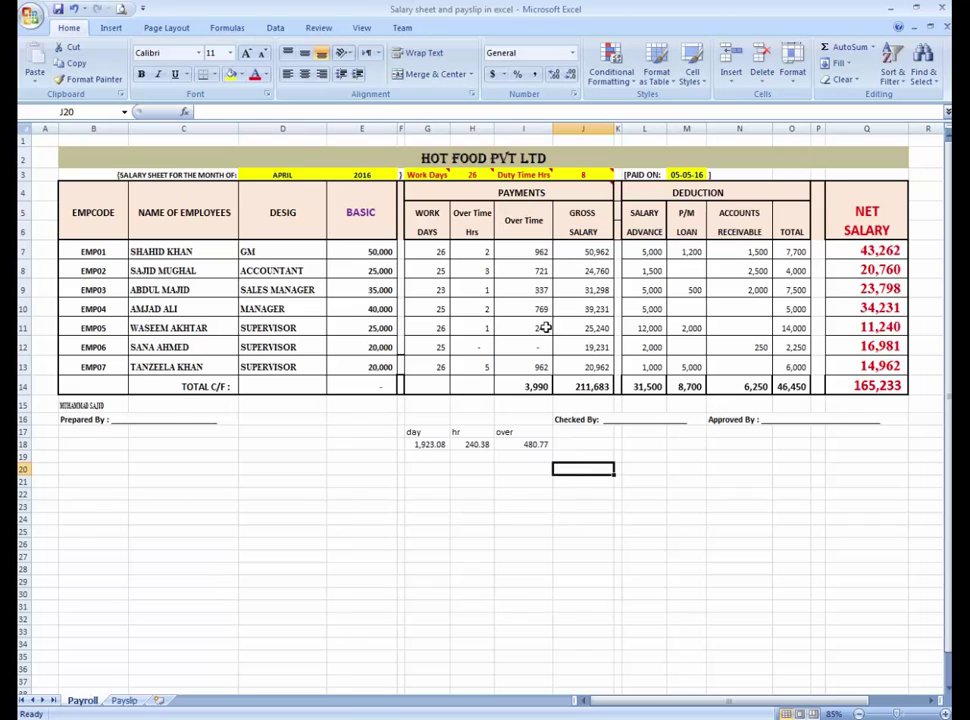
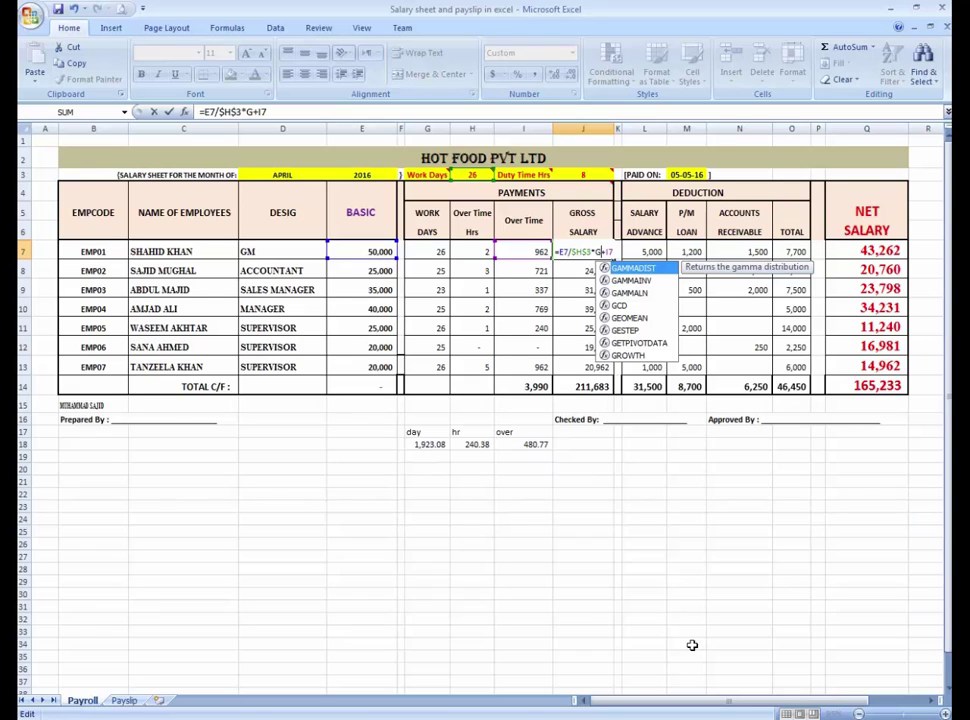
- Clear the gross salary formulas of all employees in J7:J13
key(ctrl+Return)
key(Delete)
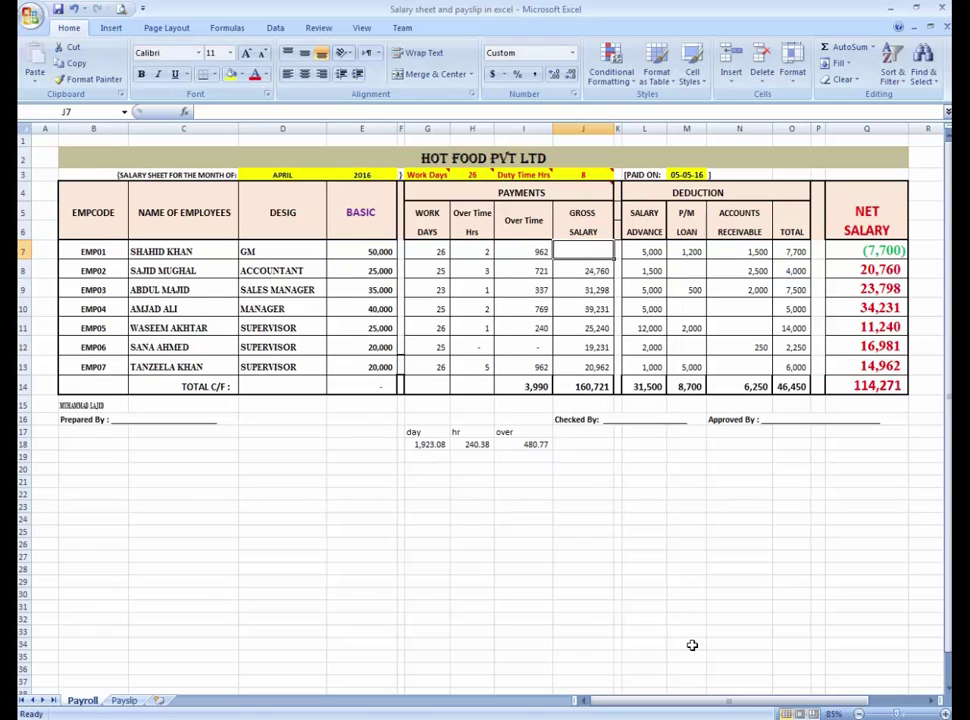
key(shift+Down)
key(shift+Down)
key(shift+Down)
key(shift+Down)
key(shift+Down)
key(shift+Down)
key(Delete)
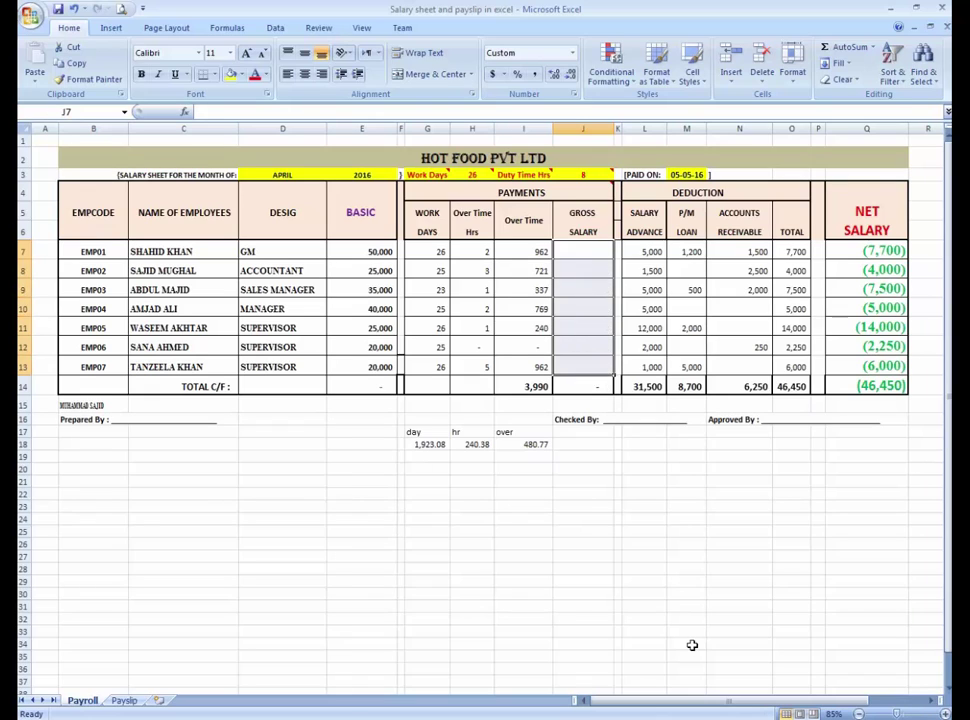
- Enter the gross salary formula =E7/$H$3*G7+I7 in J7, combining pay for the days worked with overtime
text(=)
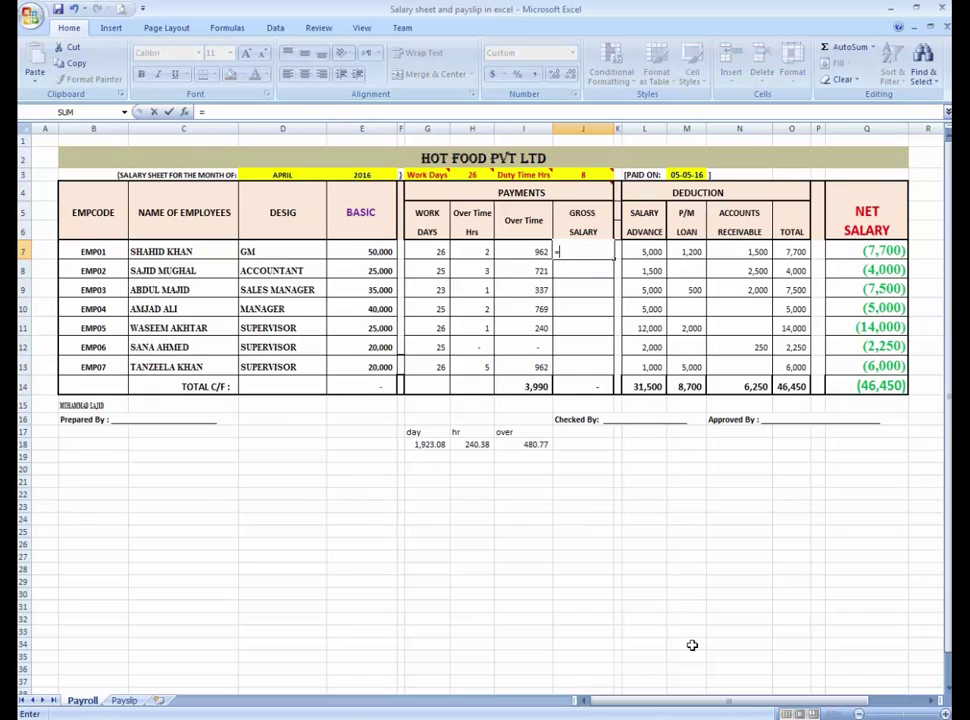
click(369, 251)
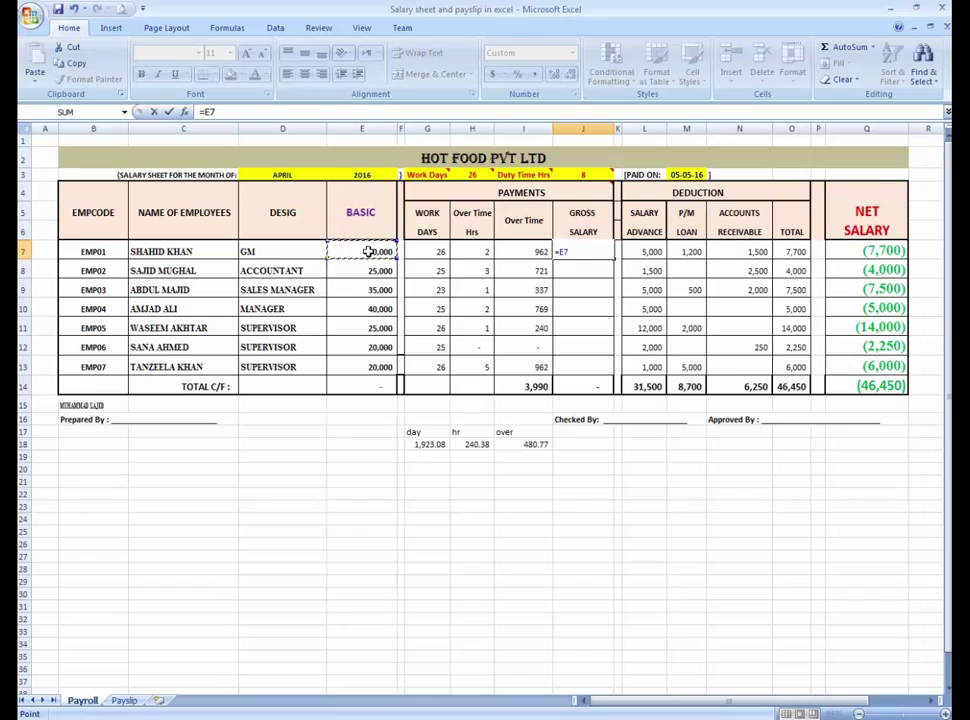
text(/)
click(472, 174)
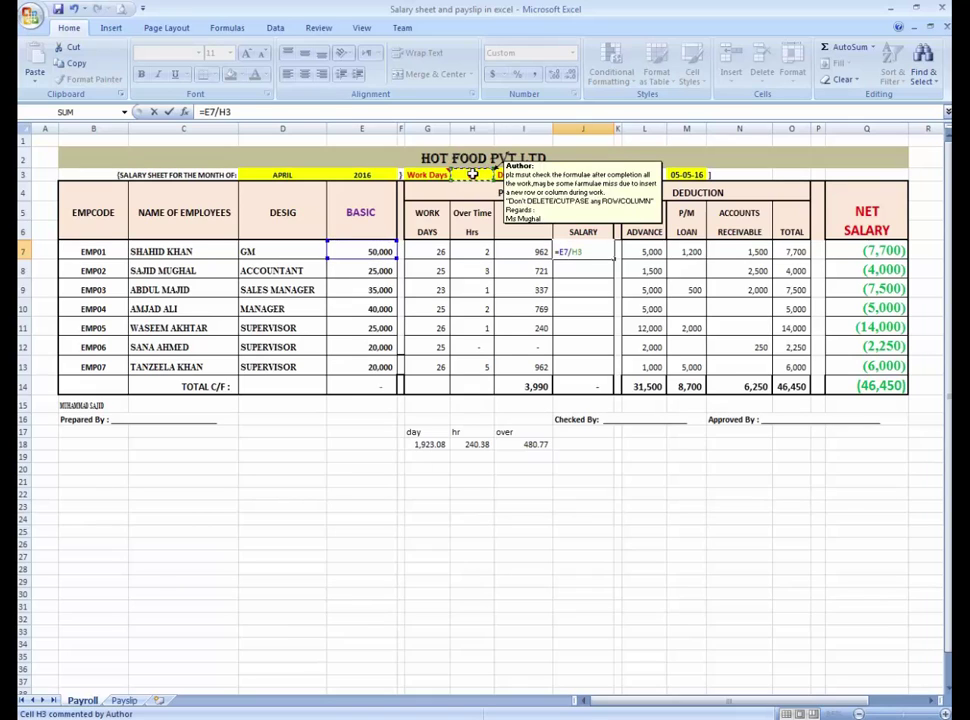
key(F4)
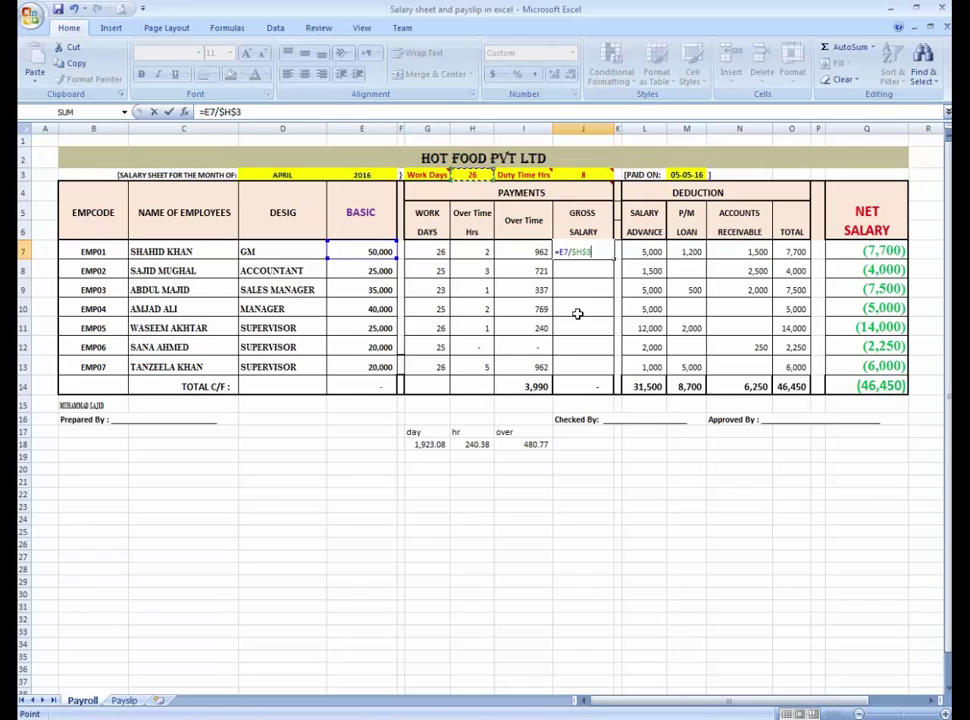
text(*)
click(431, 248)
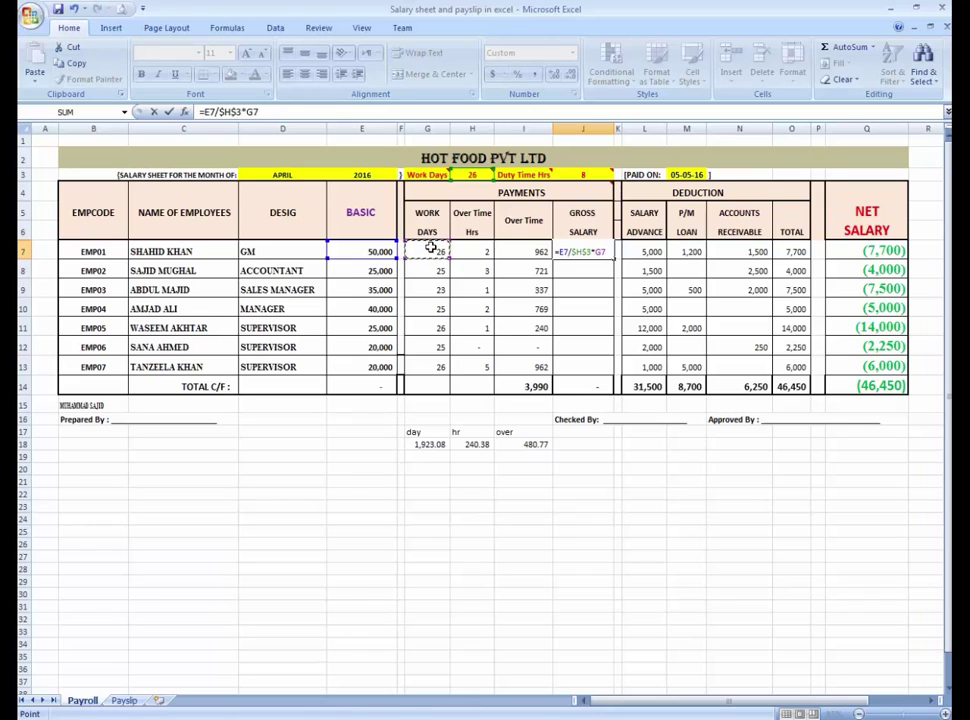
text(+)
click(526, 252)
key(Return)
- Fill the gross salary formula from J7 down to J13 for all employees
key(Up)
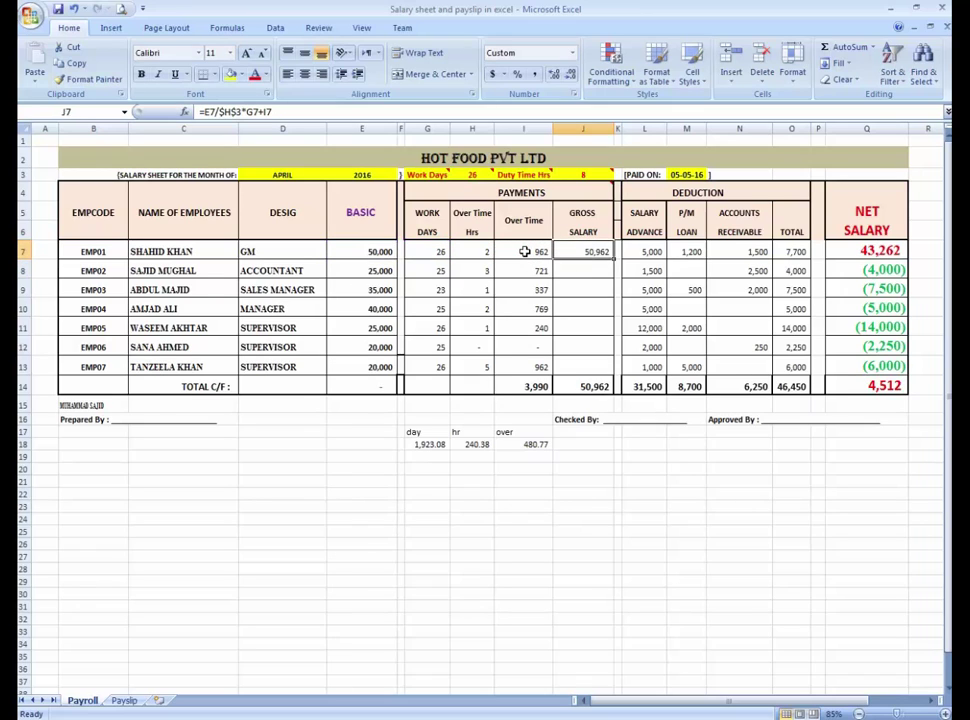
key(shift+Down)
key(shift+Down)
key(shift+Down)
key(shift+Down)
key(shift+Down)
key(shift+Down)
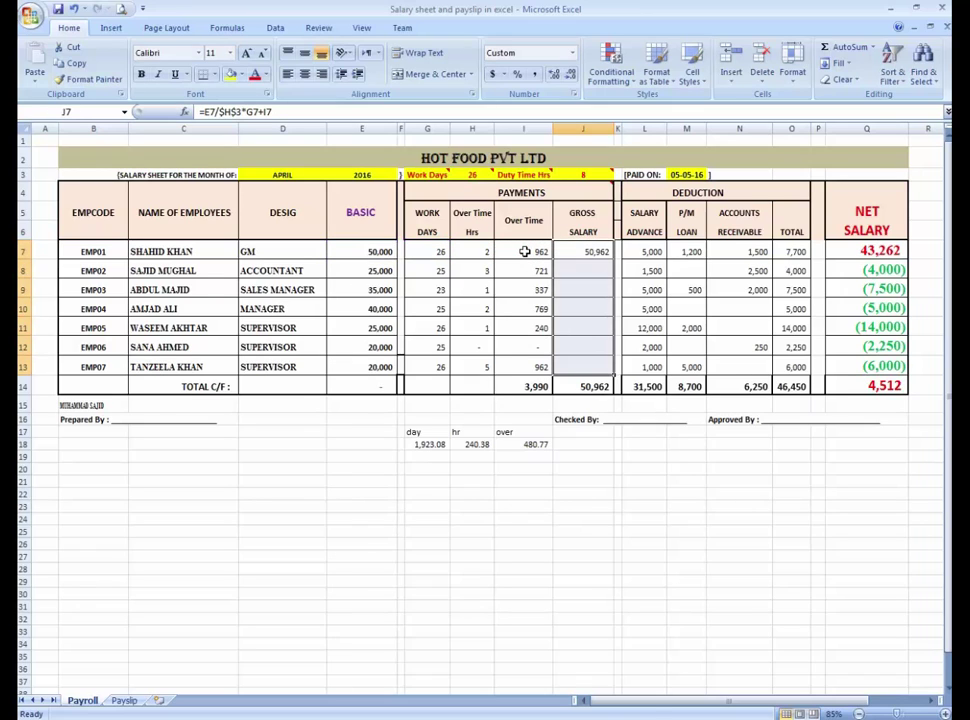
key(ctrl+d)
key(Down)
key(Up)
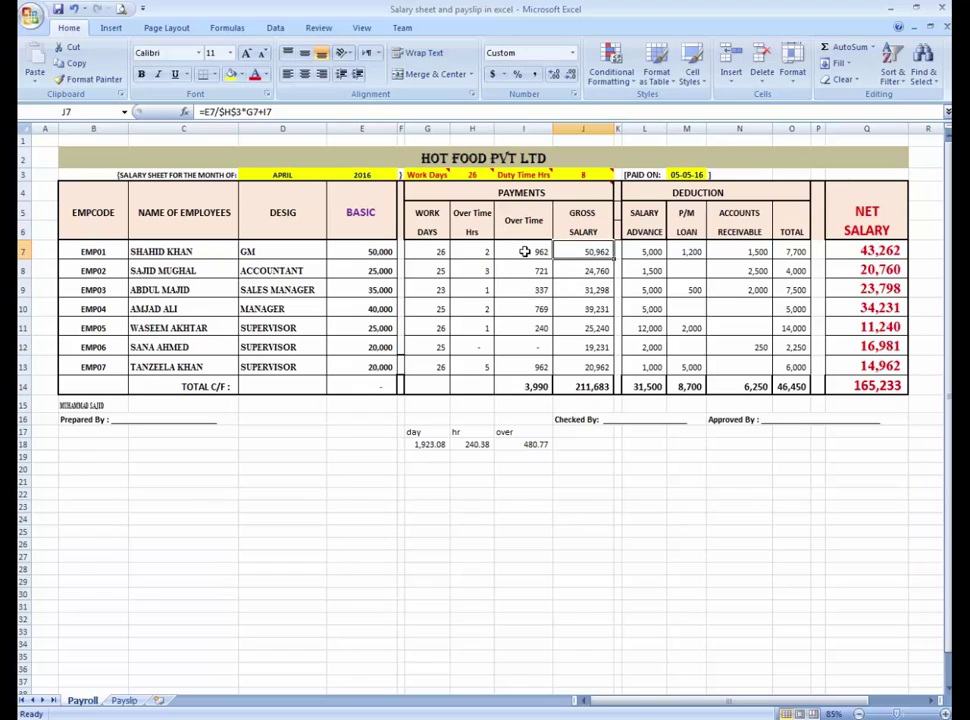
- Check the work days, overtime and gross salary cells of the first two employees in rows 7 and 8
click(572, 493)
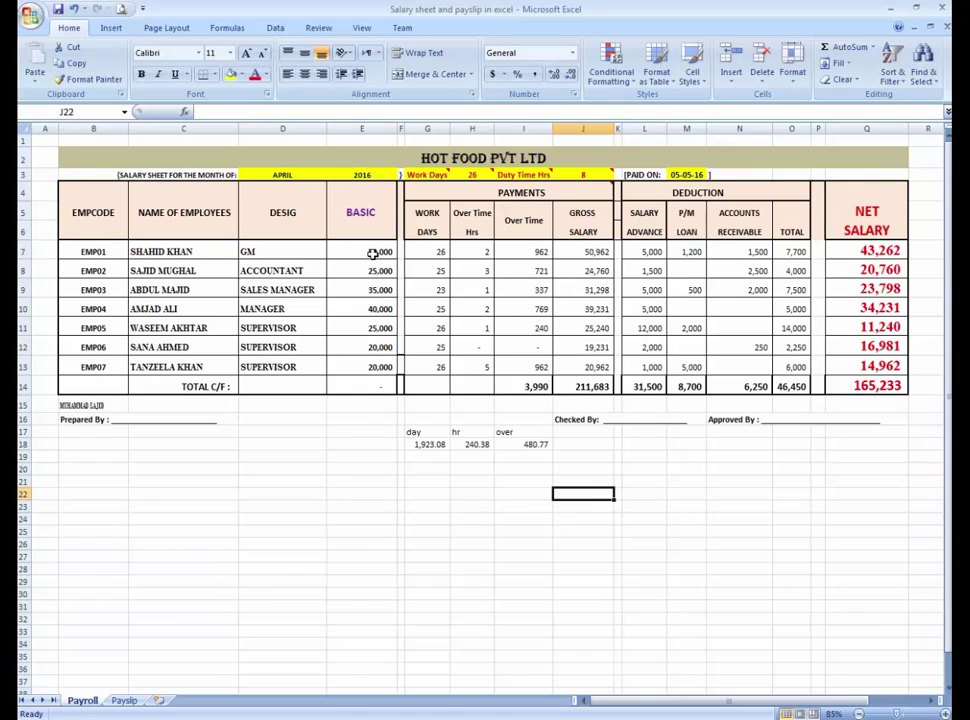
click(537, 251)
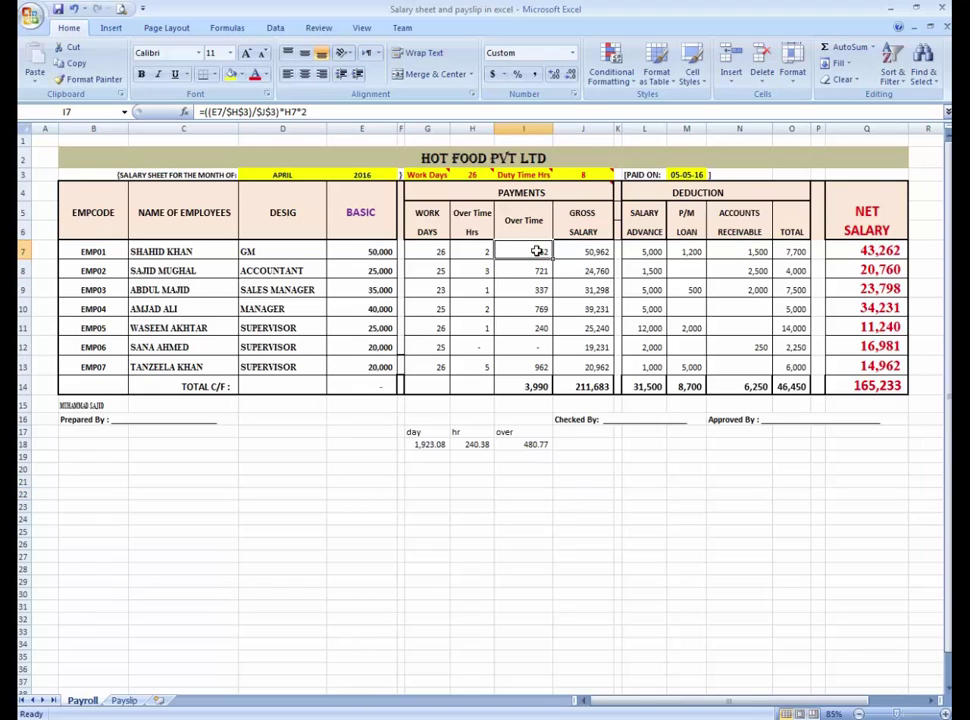
click(590, 253)
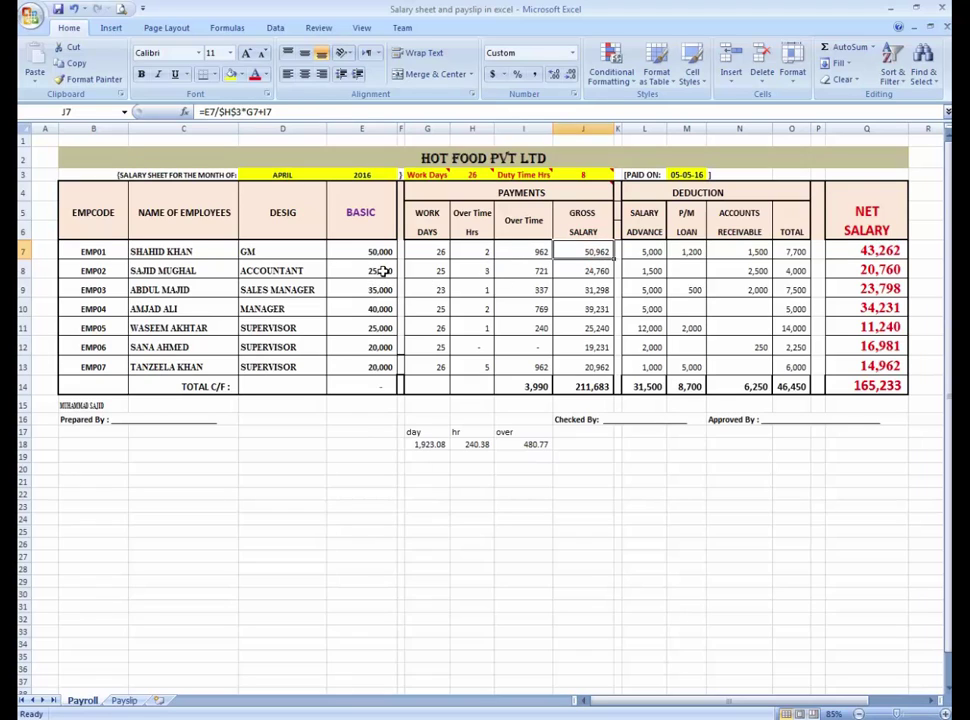
click(442, 272)
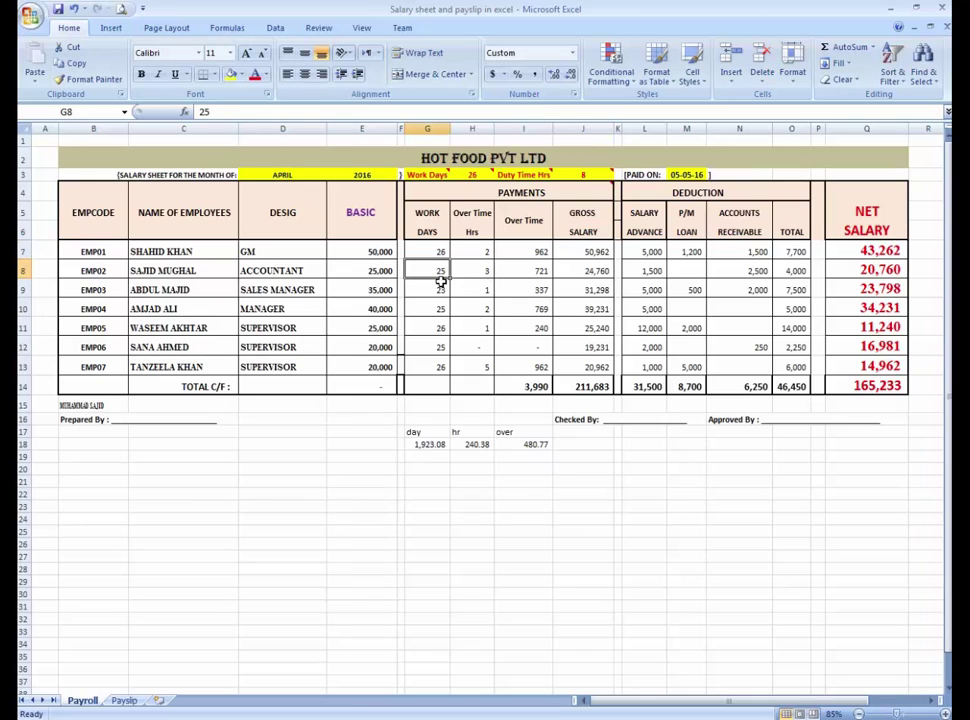
click(484, 268)
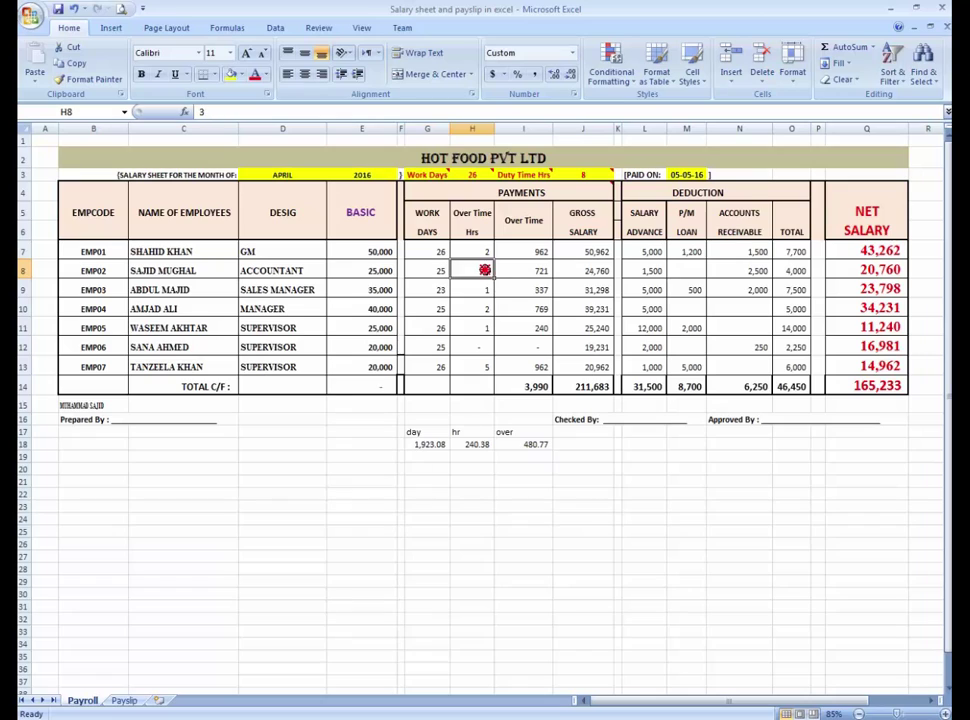
click(538, 272)
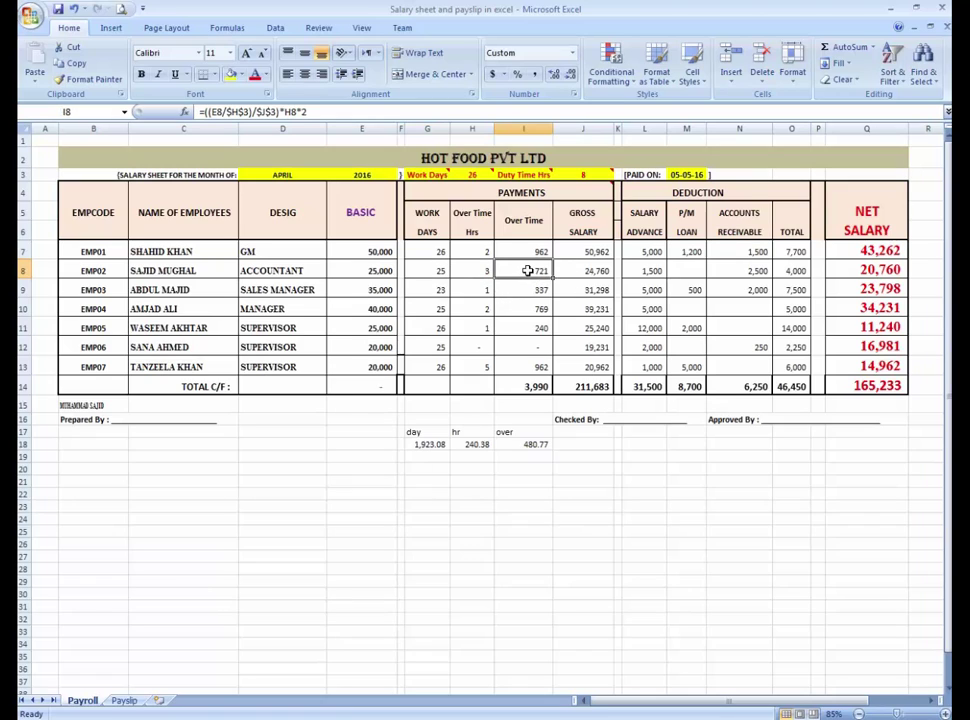
click(594, 272)
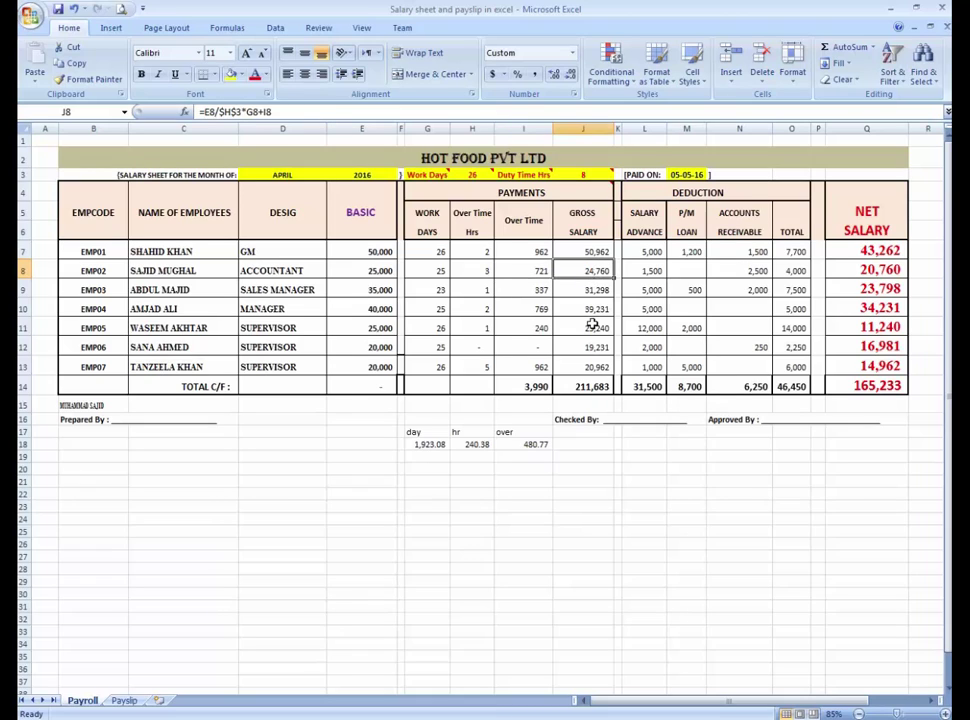
click(628, 456)
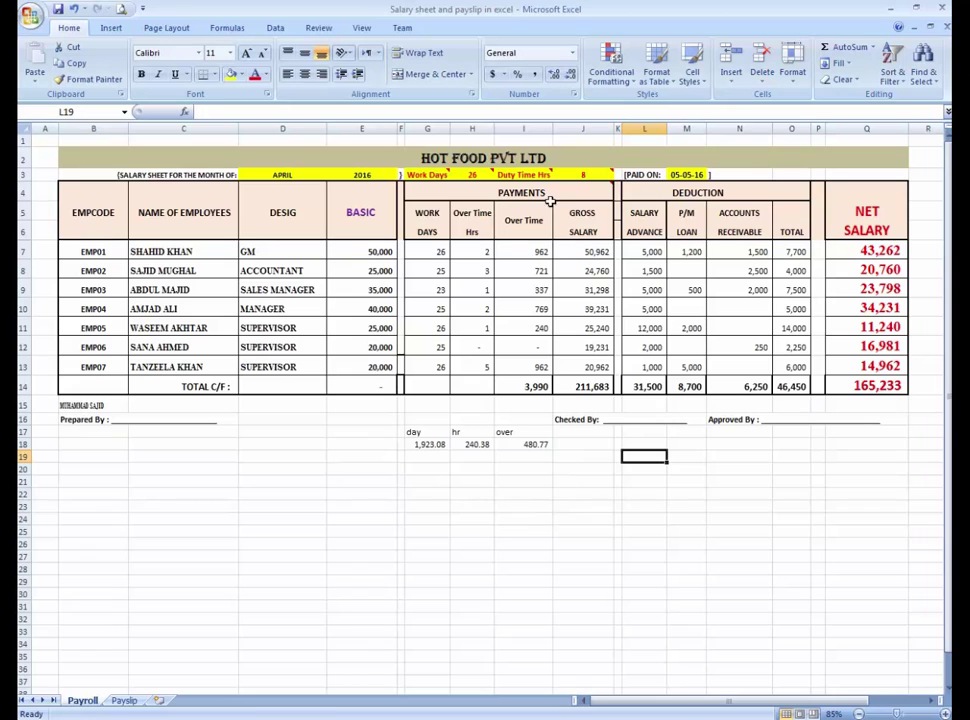
- Inspect the cell references of the overtime formulas in I7 through I11, ending back at I7
click(528, 253)
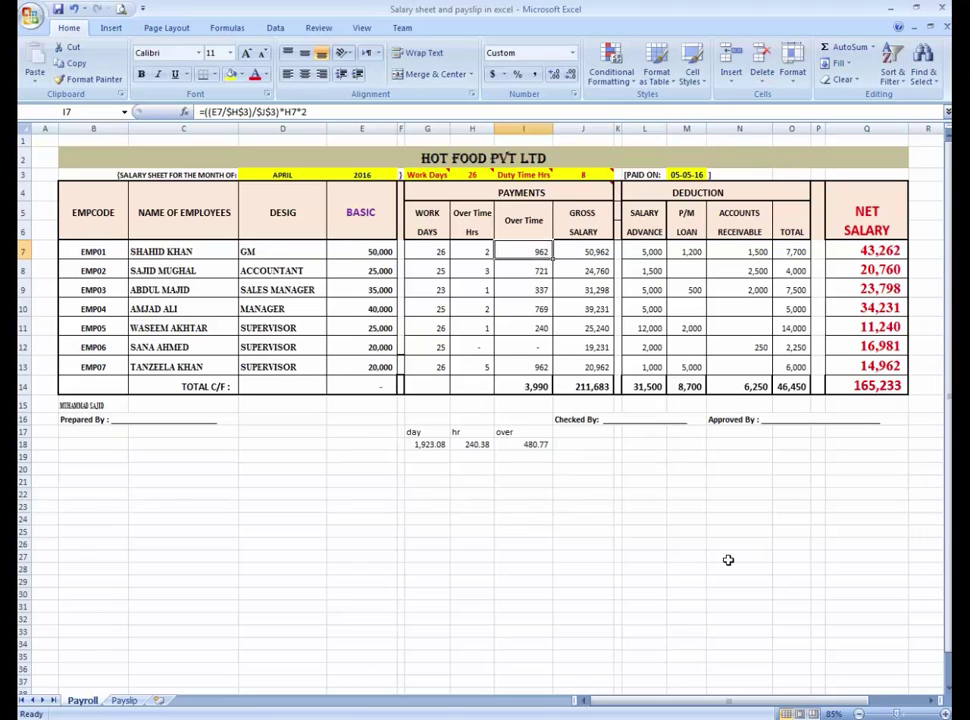
key(F2)
key(Return)
key(F2)
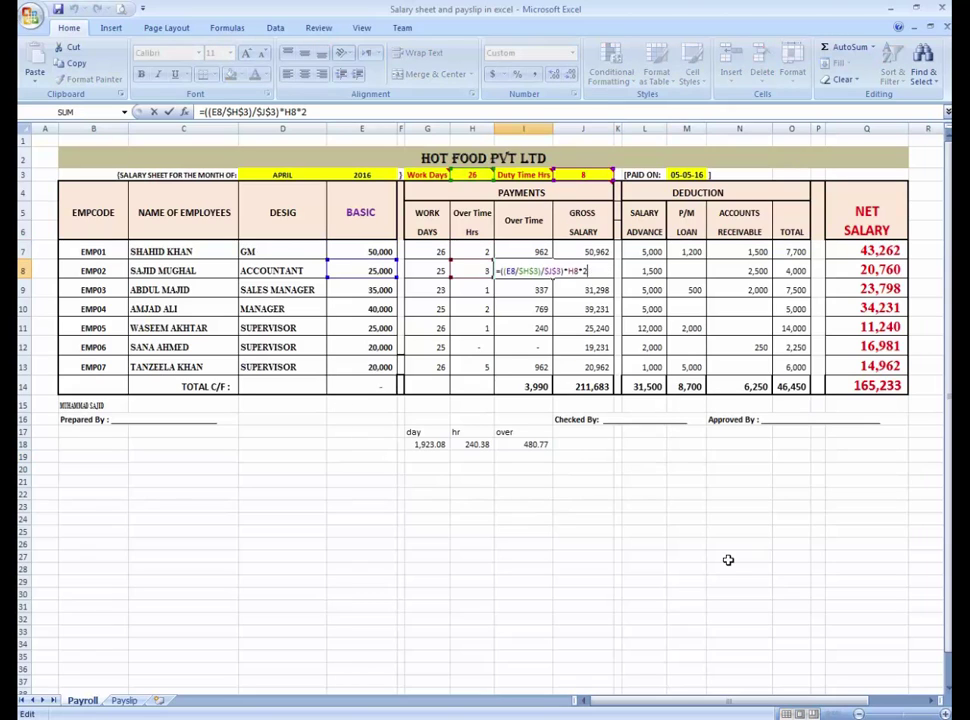
key(Return)
key(F2)
key(Return)
key(F2)
key(Return)
key(F2)
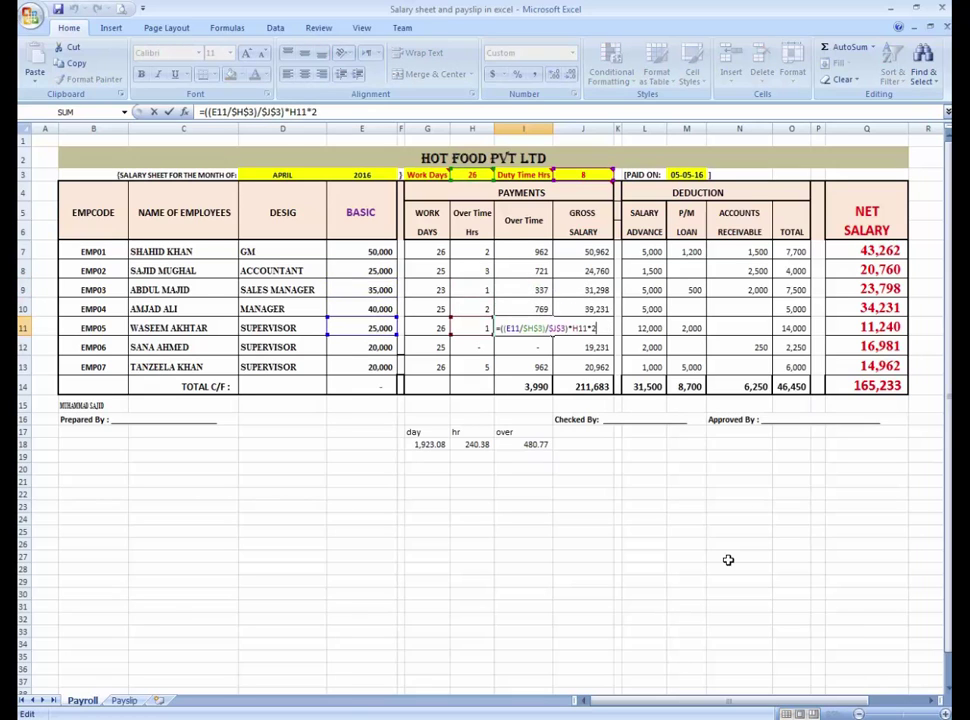
key(Return)
key(Up)
key(Up)
key(Up)
key(Up)
key(Up)
key(F2)
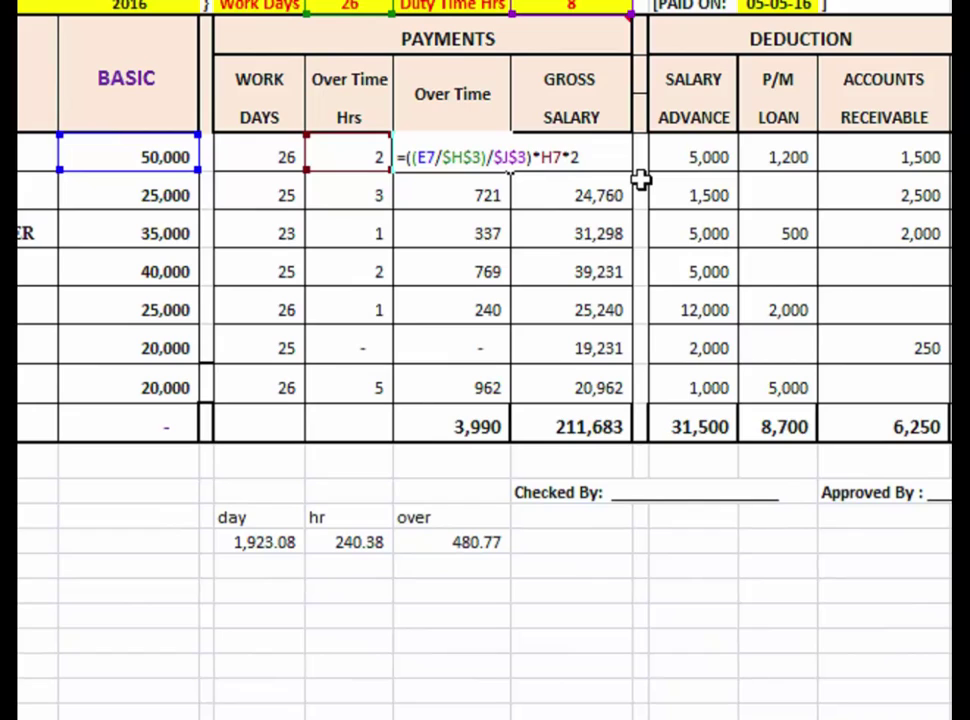
key(Tab)
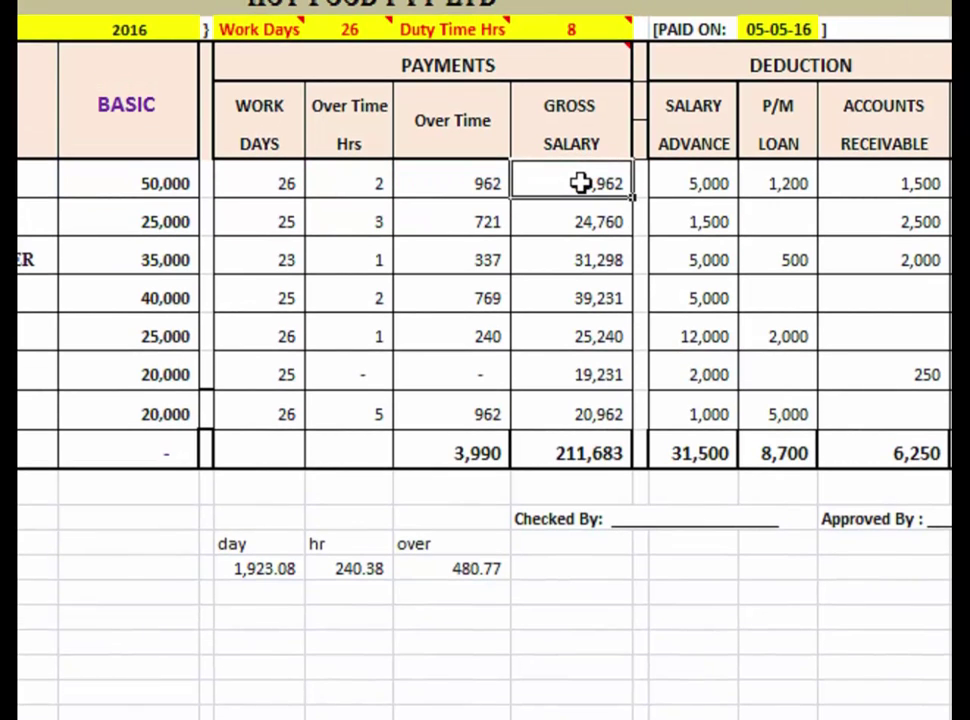
text(SALARY)
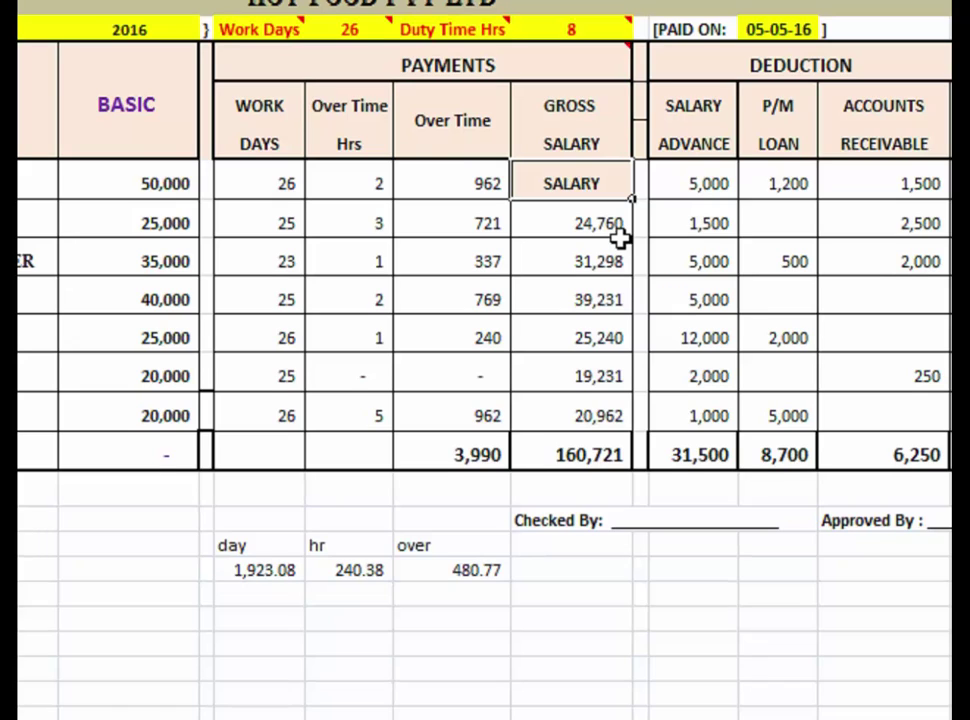
key(ctrl+z)
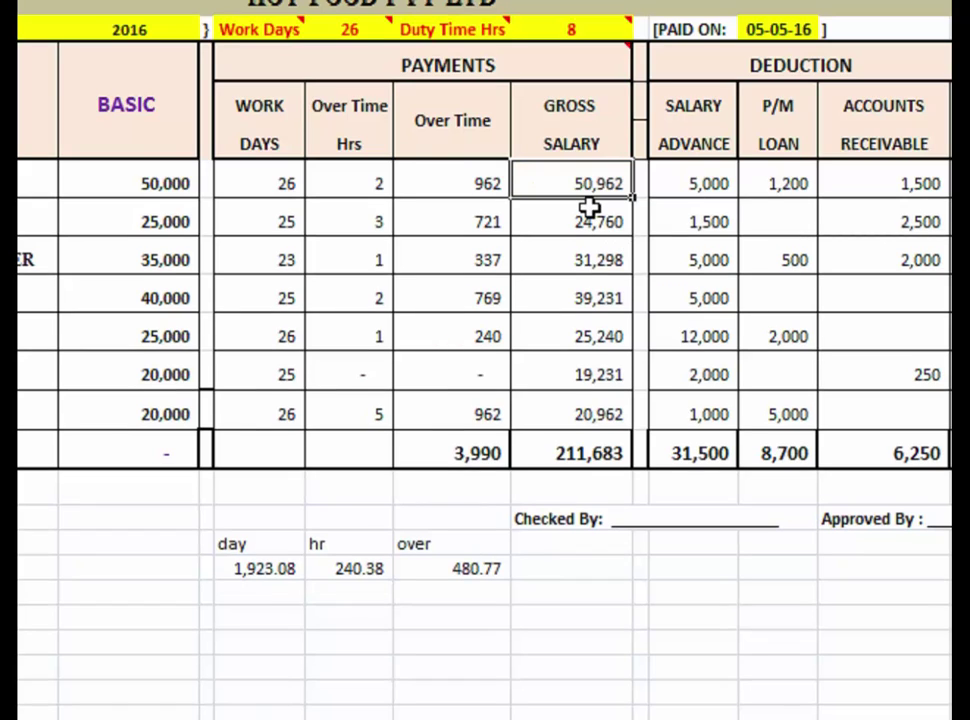
key(F2)
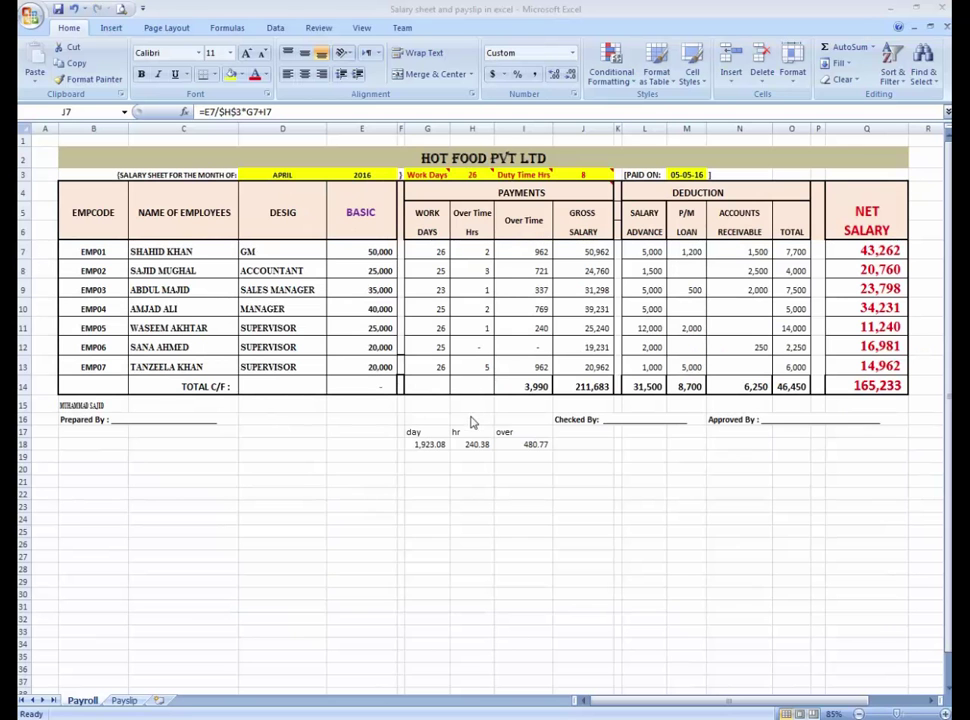
- Delete the helper day, hour and overtime calculations below the salary table, clearing G17:I20
click(228, 543)
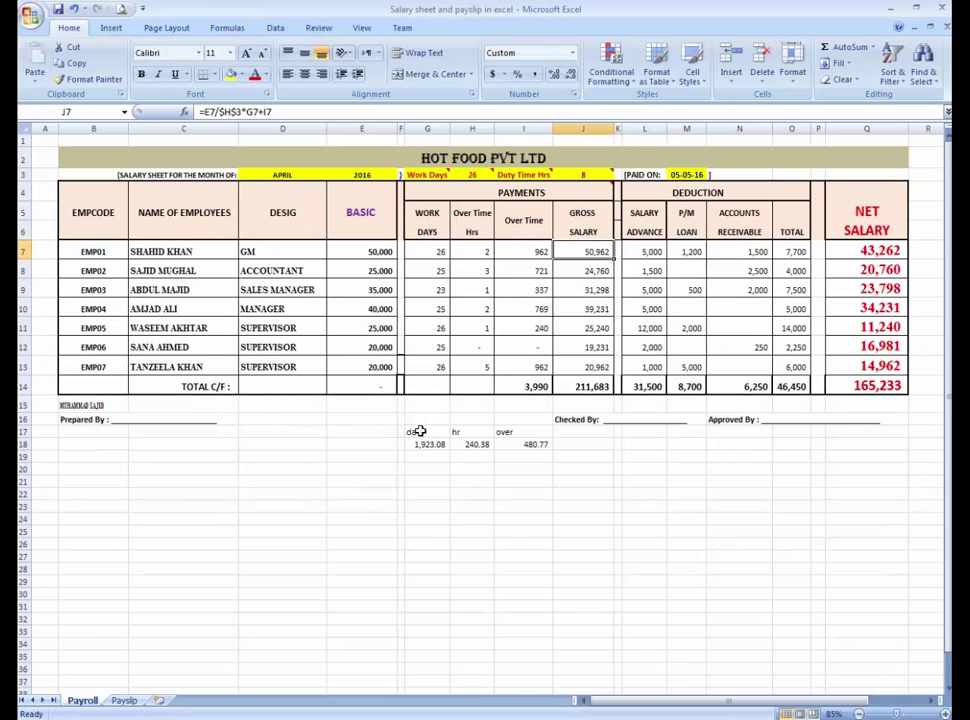
drag(409, 431, 546, 479)
key(Delete)
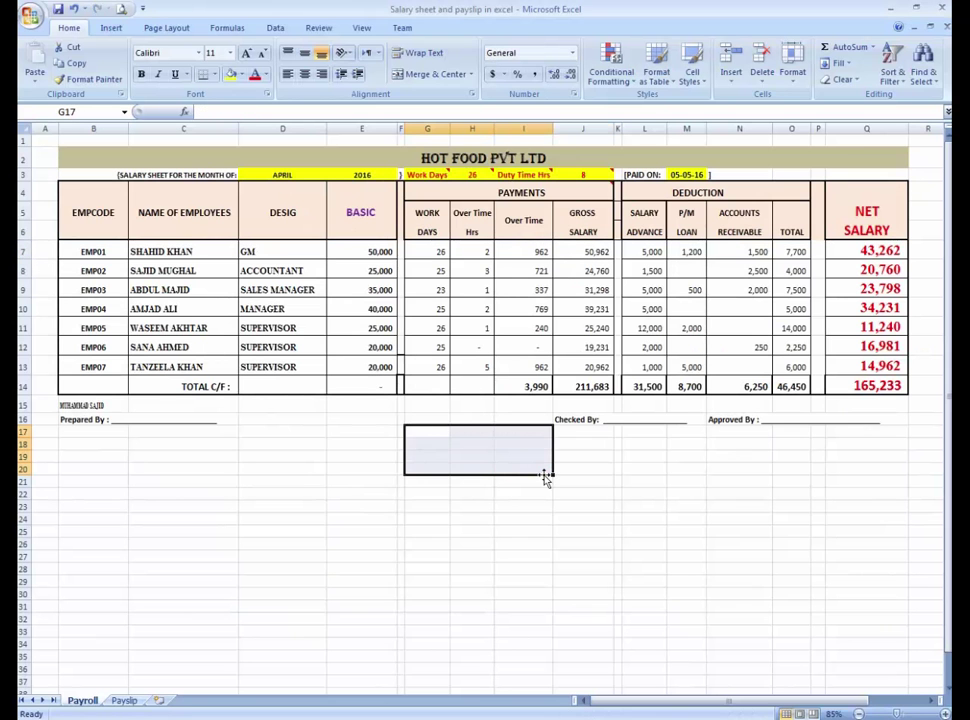
- Set the duty time hours in J3 to 10 and check the overtime amount in I8
click(600, 306)
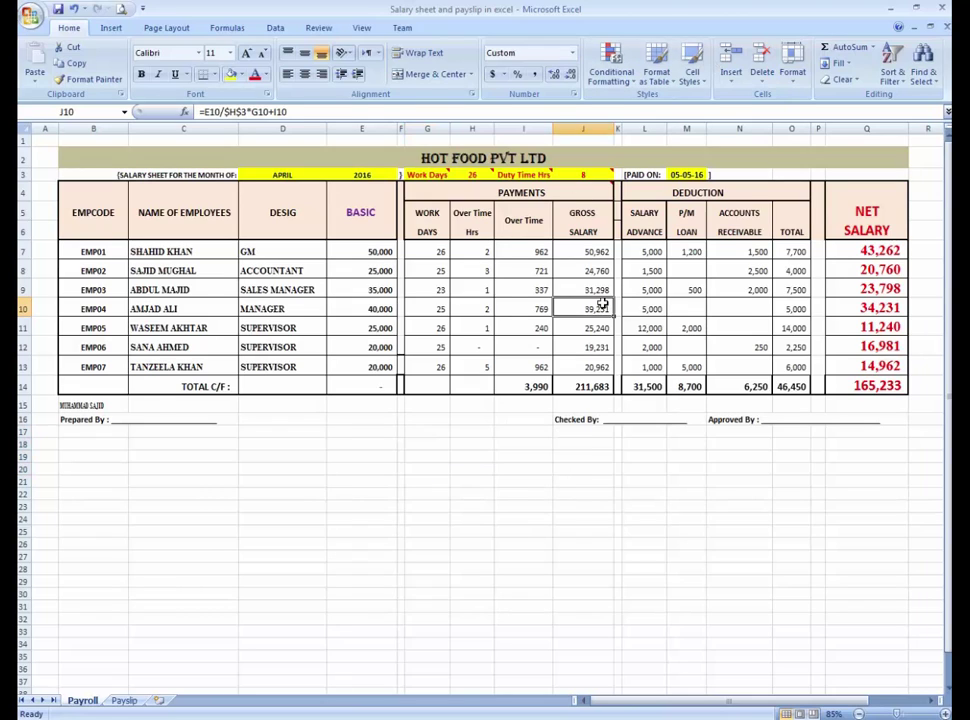
key(Up)
key(Up)
key(Up)
key(Up)
key(Up)
key(Up)
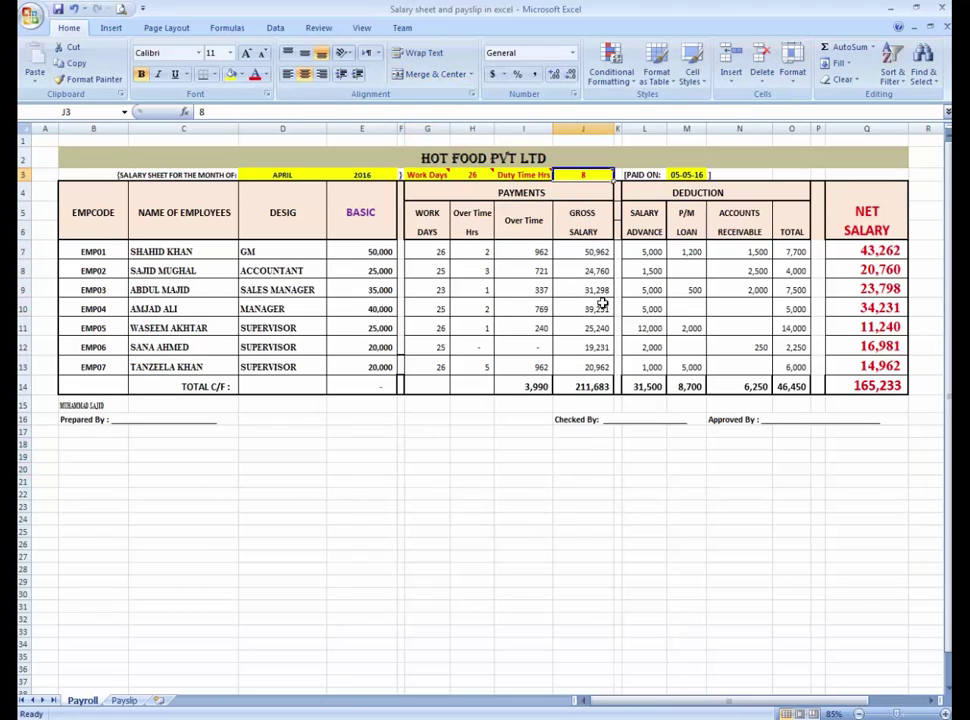
key(Down)
key(Up)
text(10)
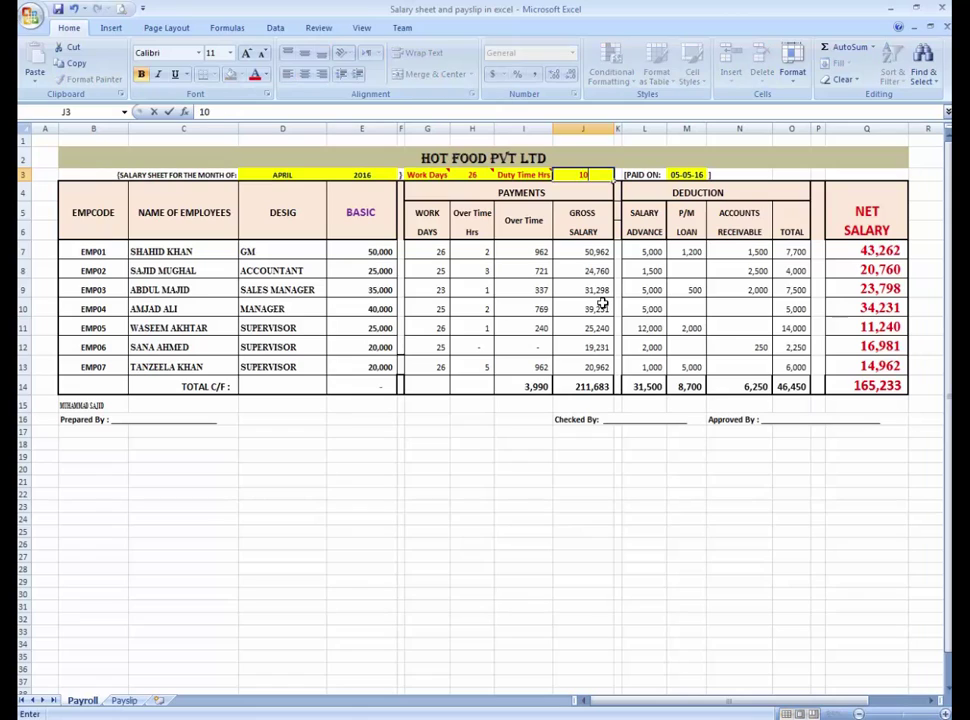
key(Return)
key(Up)
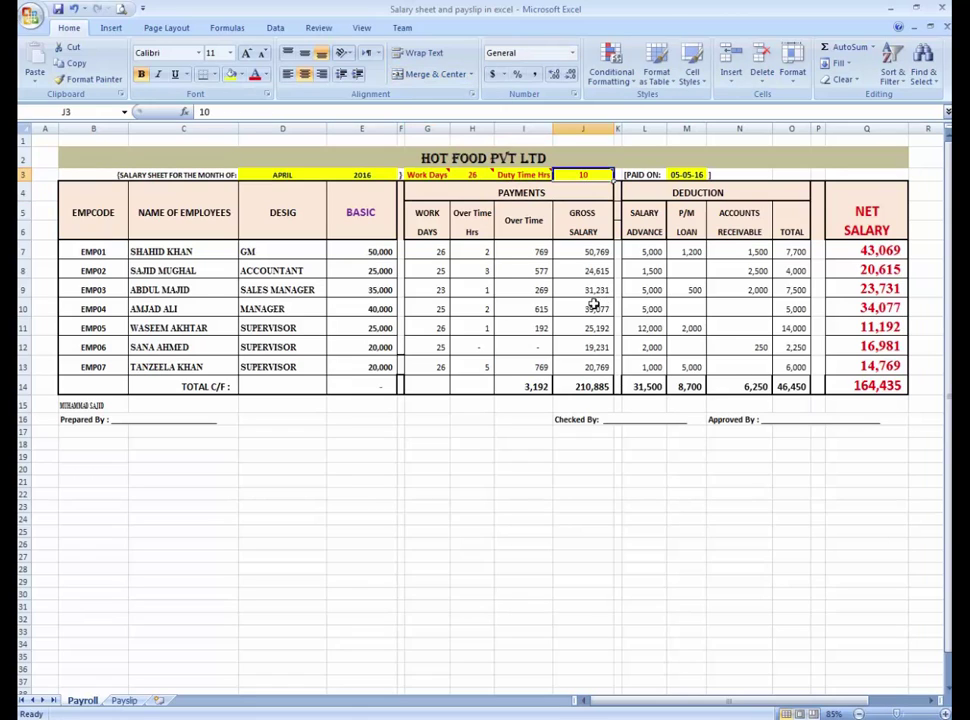
click(535, 270)
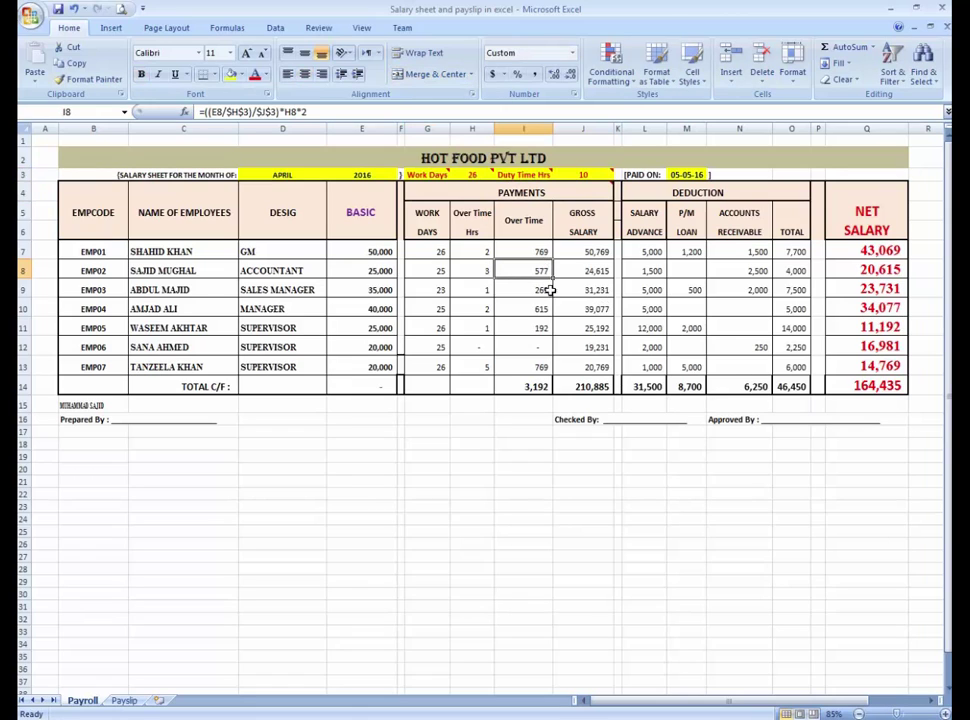
- Change the duty time hours in J3 to 12 to test the overtime calculation
click(583, 174)
key(Down)
key(Up)
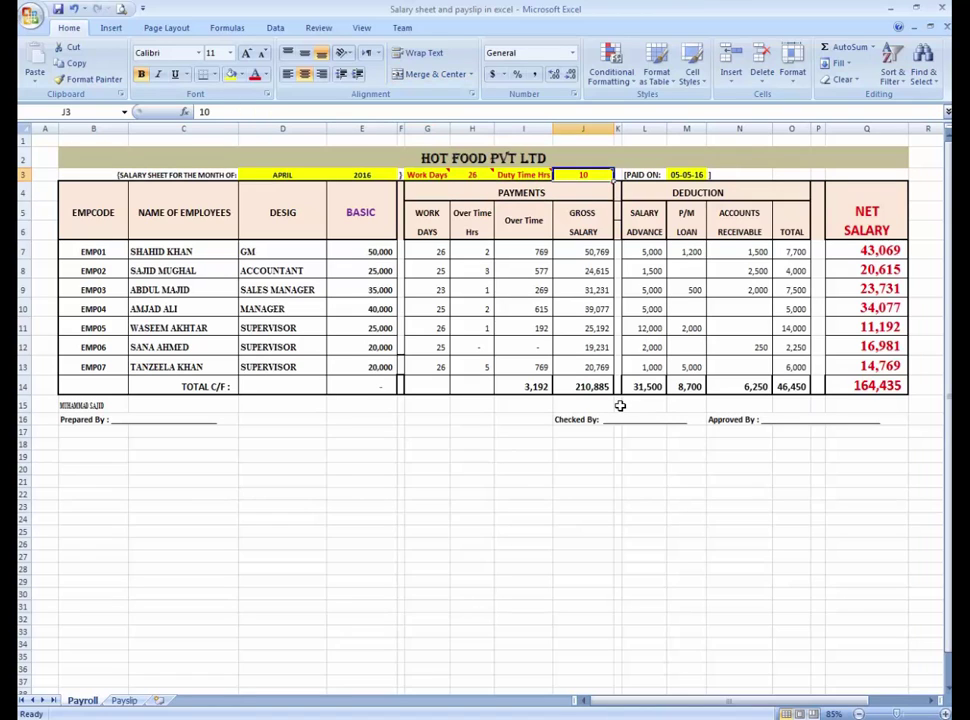
text(12)
key(Return)
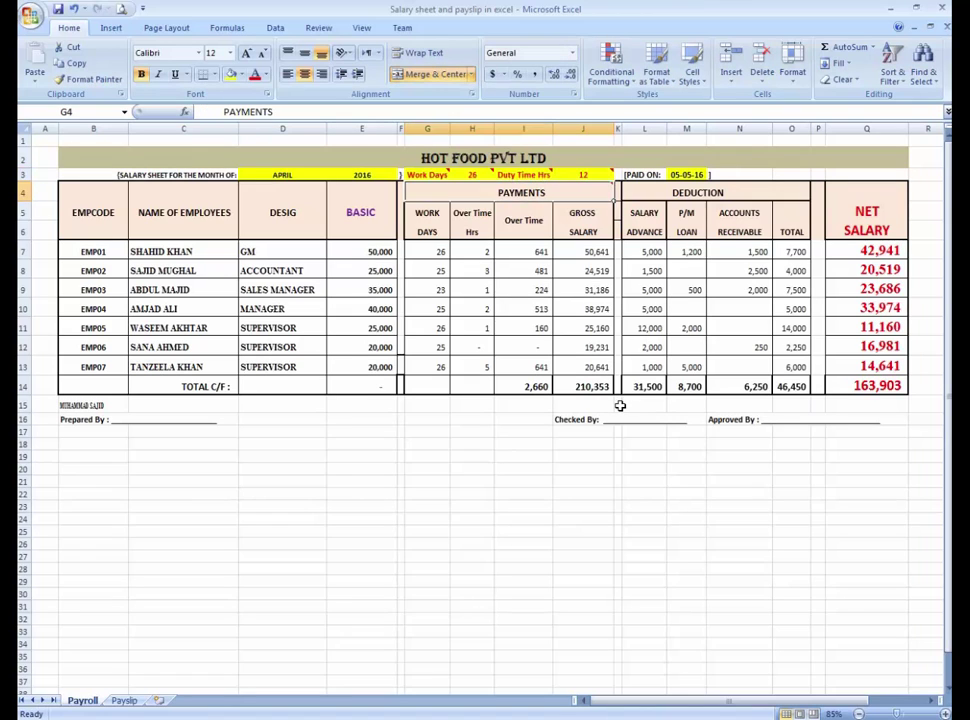
- Set the duty time hours in J3 back to 8
key(Up)
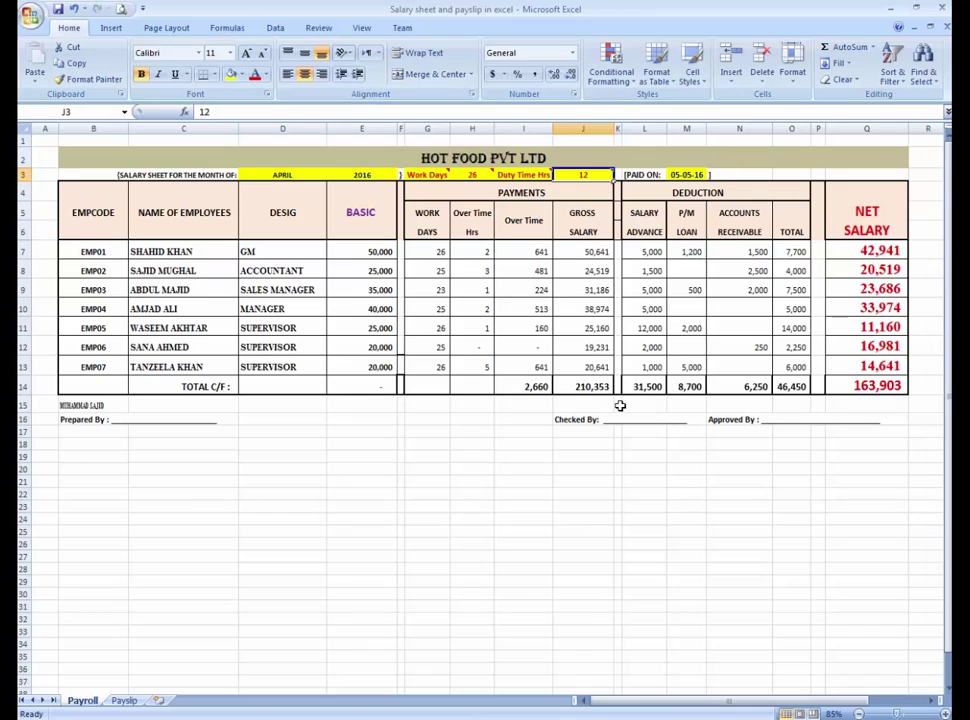
text(8)
key(Return)
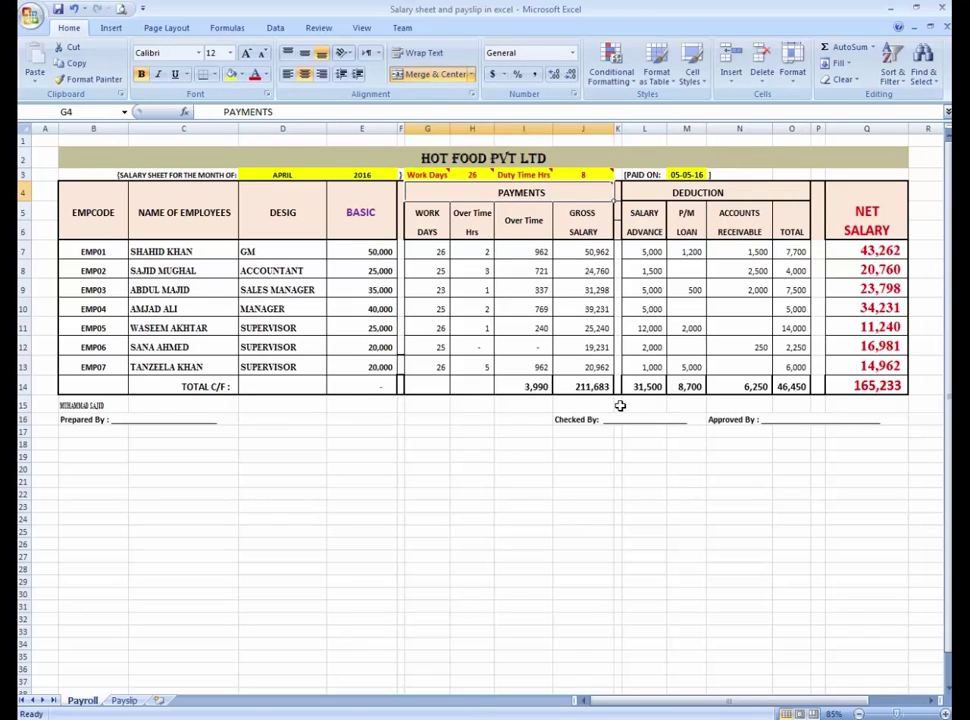
- Review the payslips on the Payslip sheet and examine the salary wages/allowance lookup for EMP01 in F10
click(539, 283)
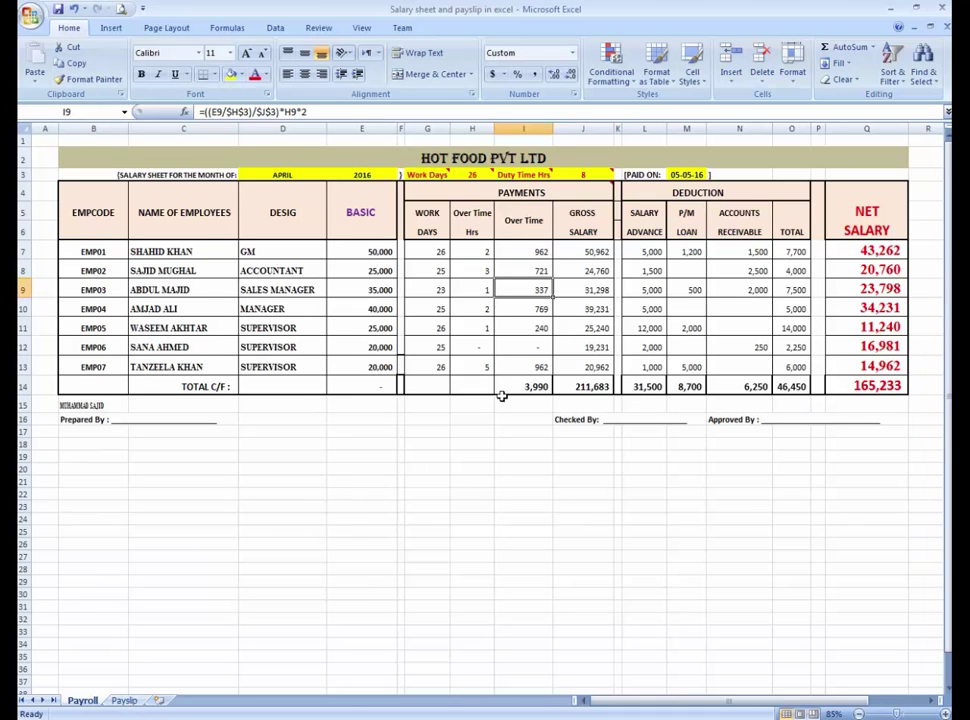
click(124, 701)
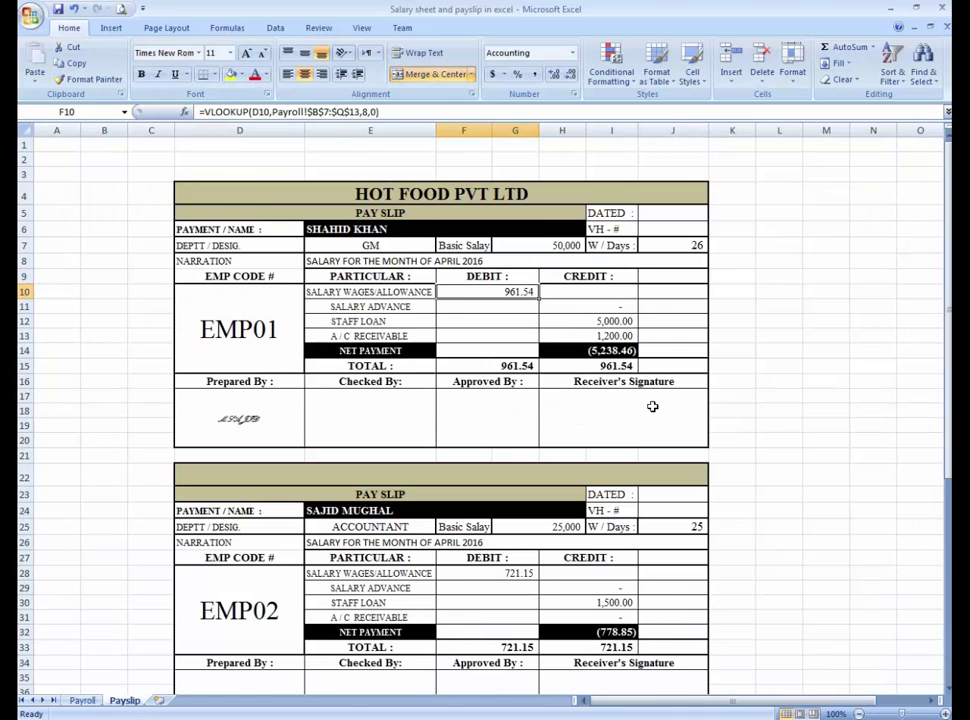
scroll(682, 424, down, 5)
scroll(683, 426, up, 5)
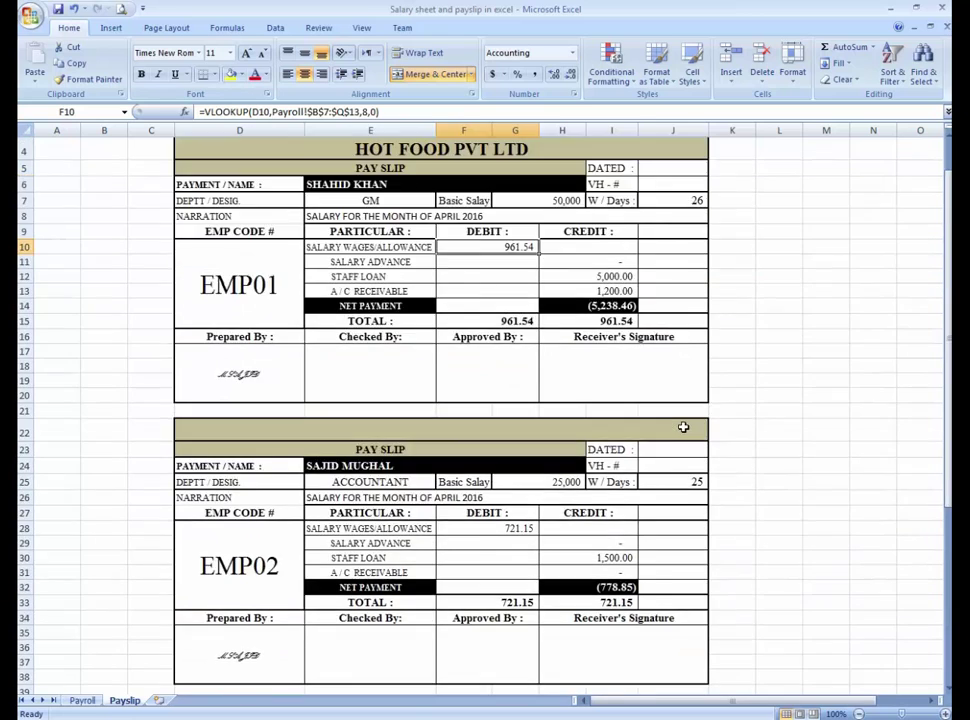
click(389, 296)
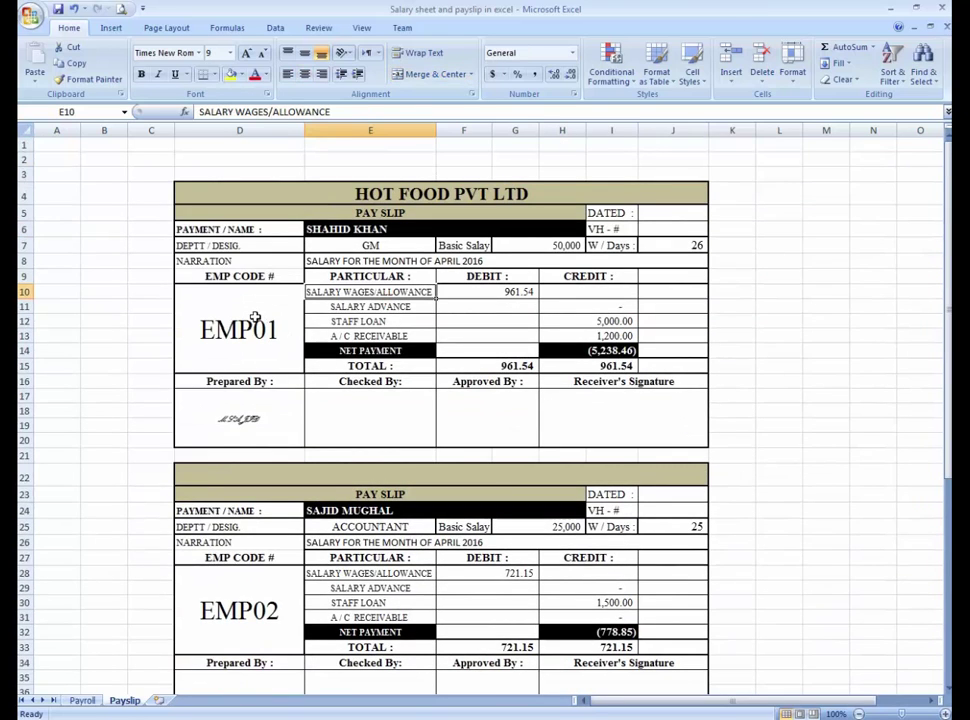
click(222, 322)
click(340, 294)
click(505, 296)
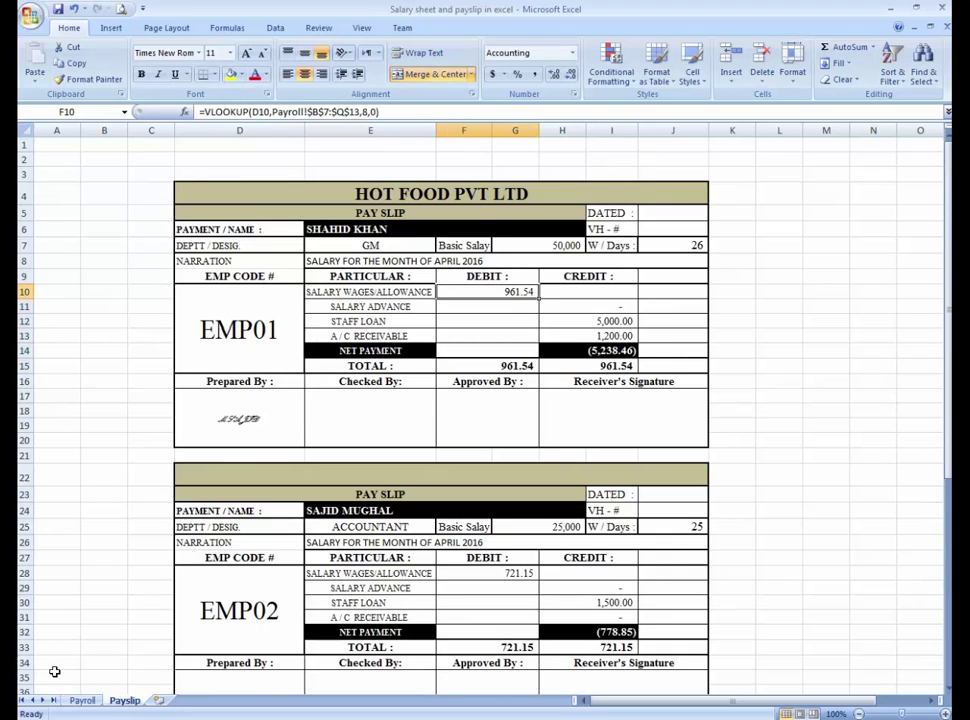
- Count the Payroll columns along row 7 from EMPCODE to GROSS SALARY to find the gross salary's lookup position
click(84, 700)
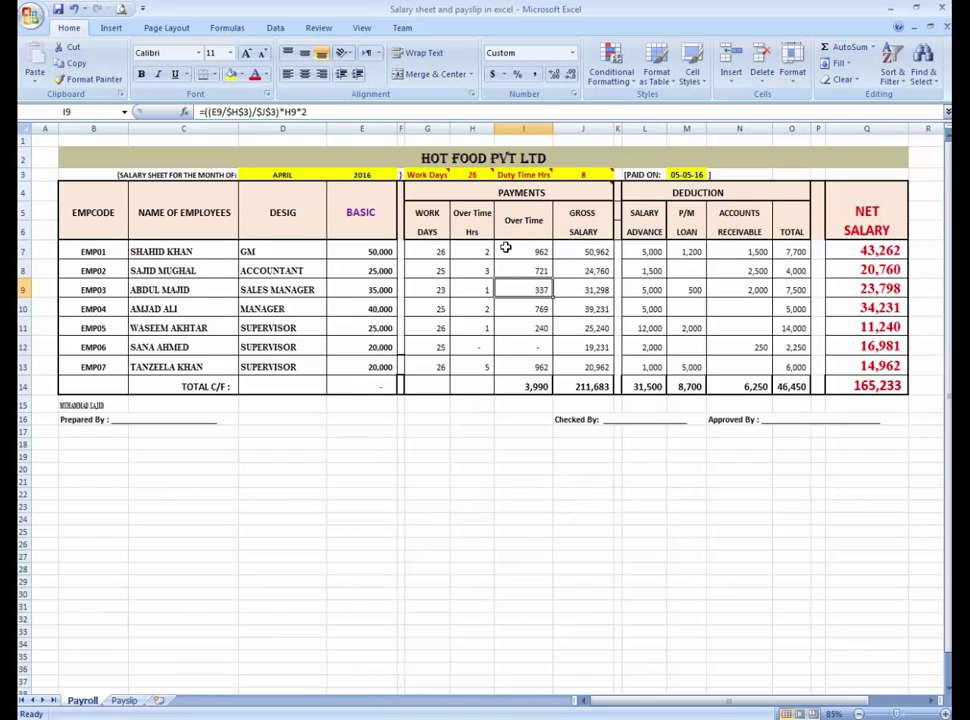
click(93, 252)
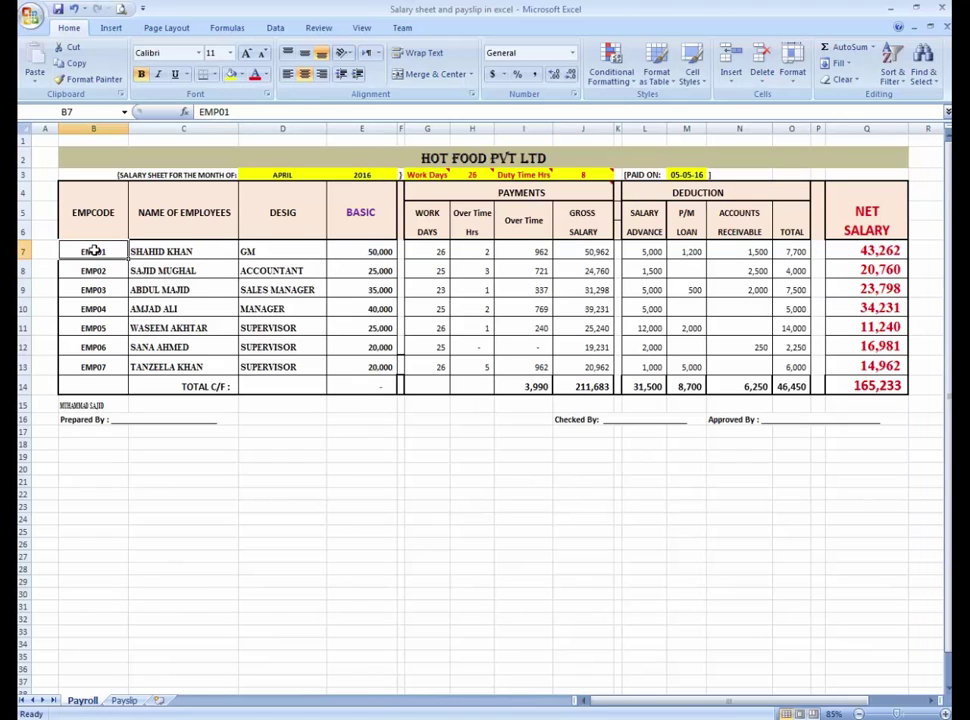
click(205, 251)
click(255, 253)
click(370, 252)
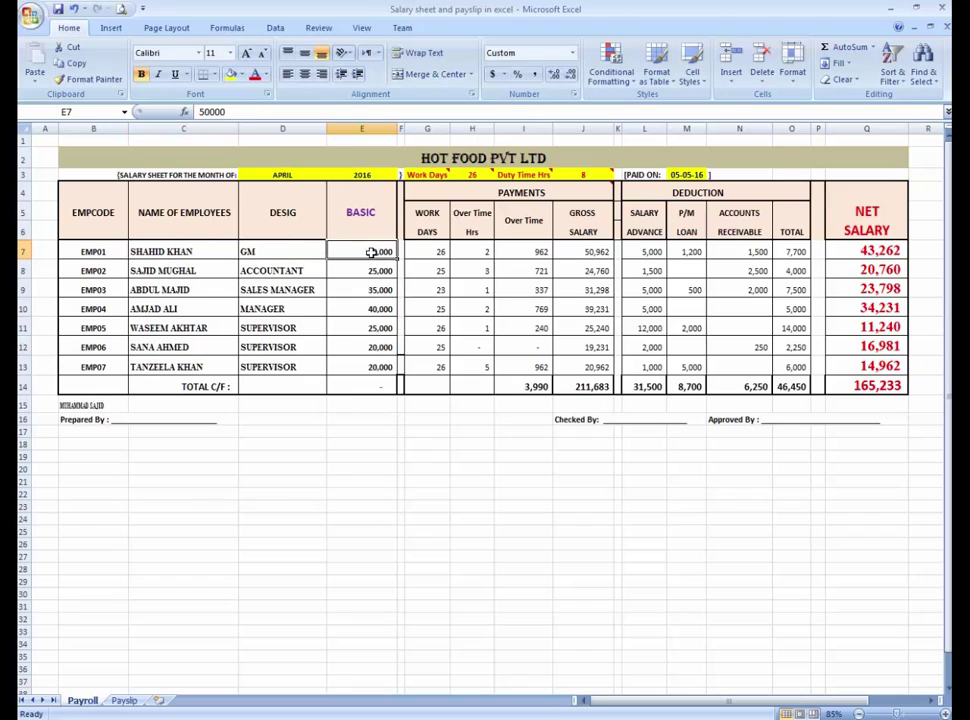
click(430, 253)
click(478, 253)
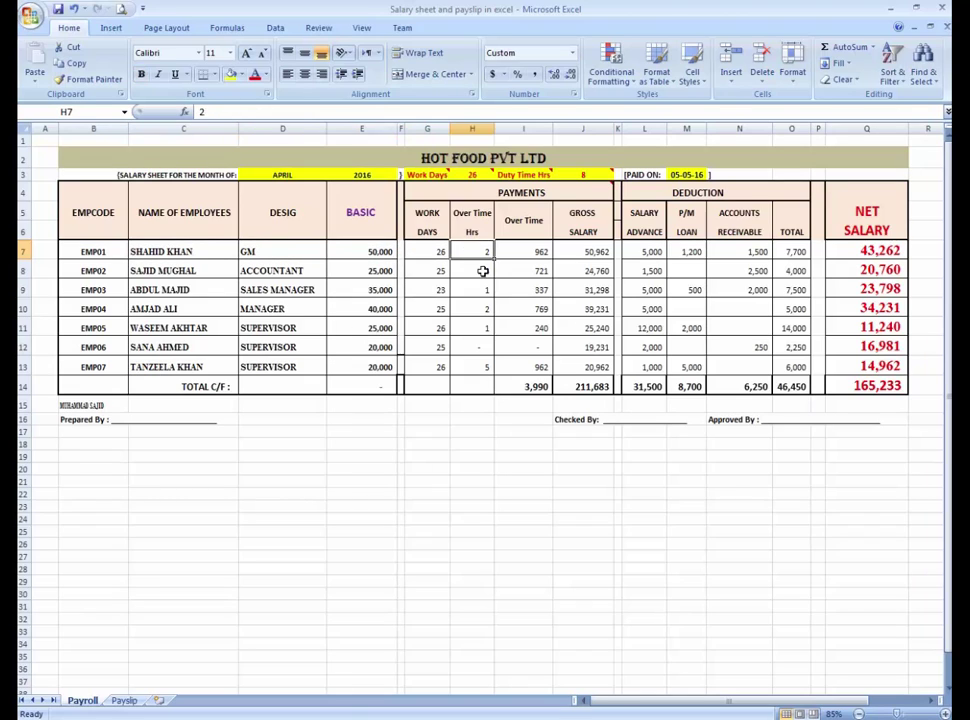
click(530, 251)
click(589, 253)
- Change the column index of the VLOOKUP in Payslip F10 to return the gross salary from the Payroll sheet
click(124, 700)
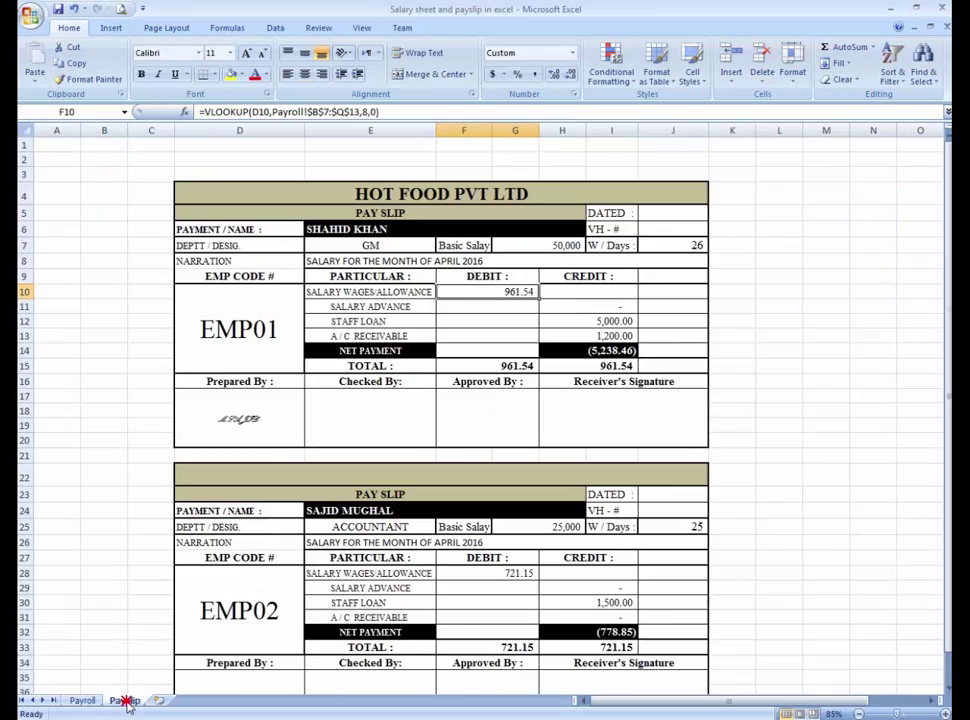
key(F2)
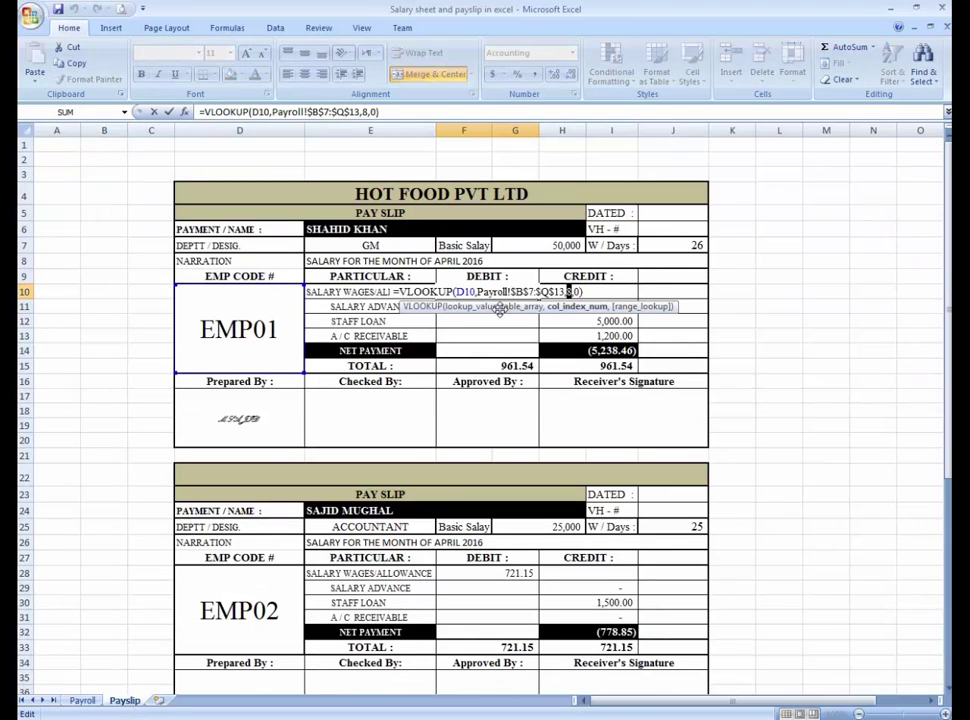
key(Return)
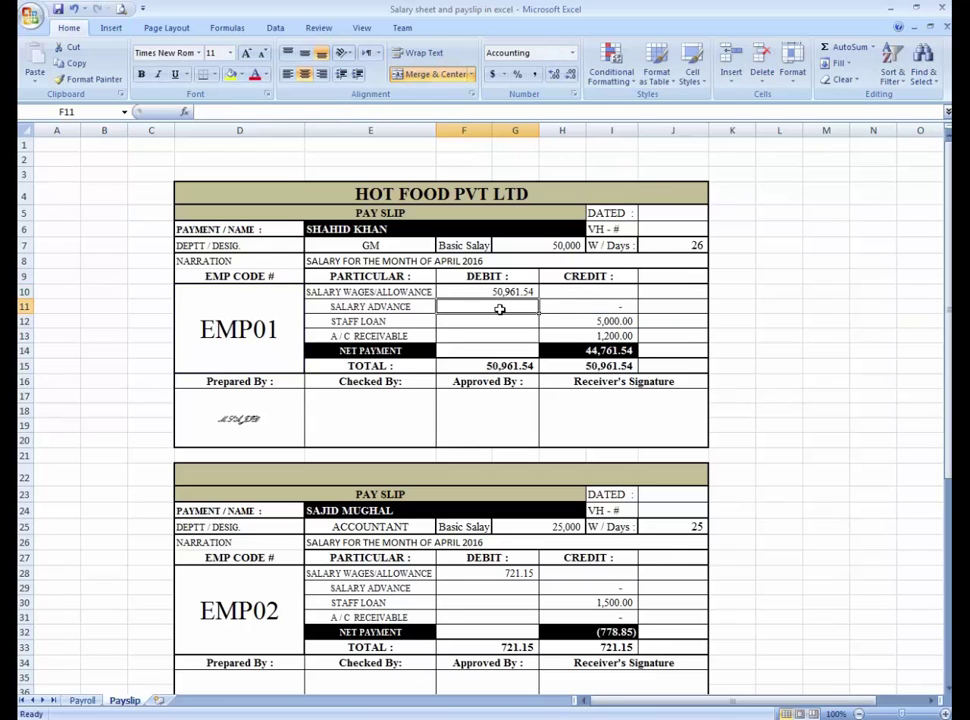
- Check the Payroll deduction columns and change the column index in Payslip H11 to return the salary advance
key(Right)
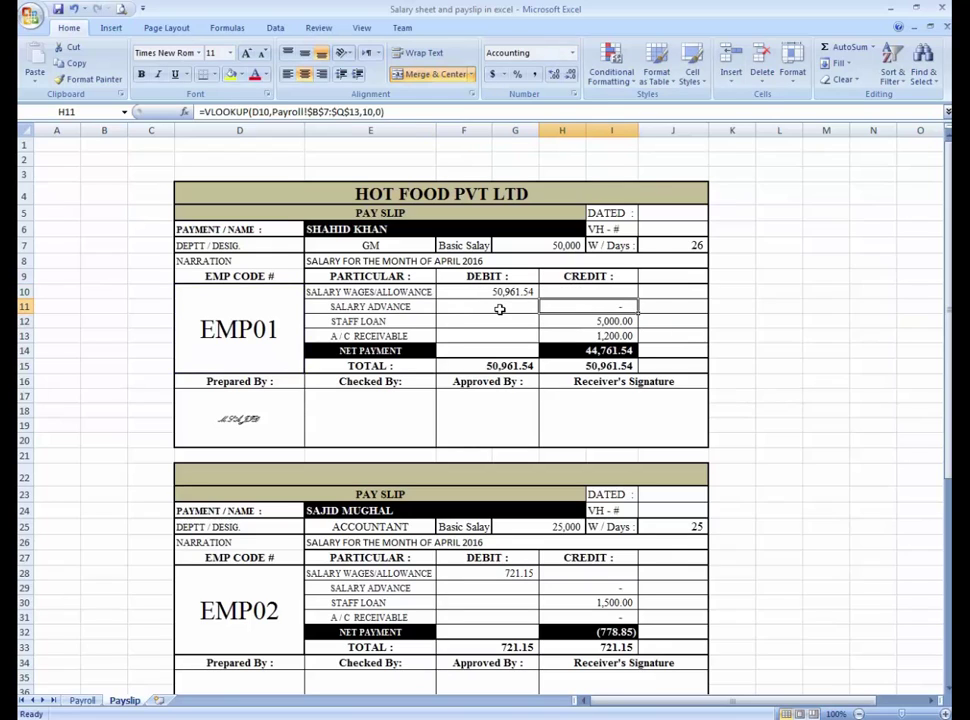
click(82, 700)
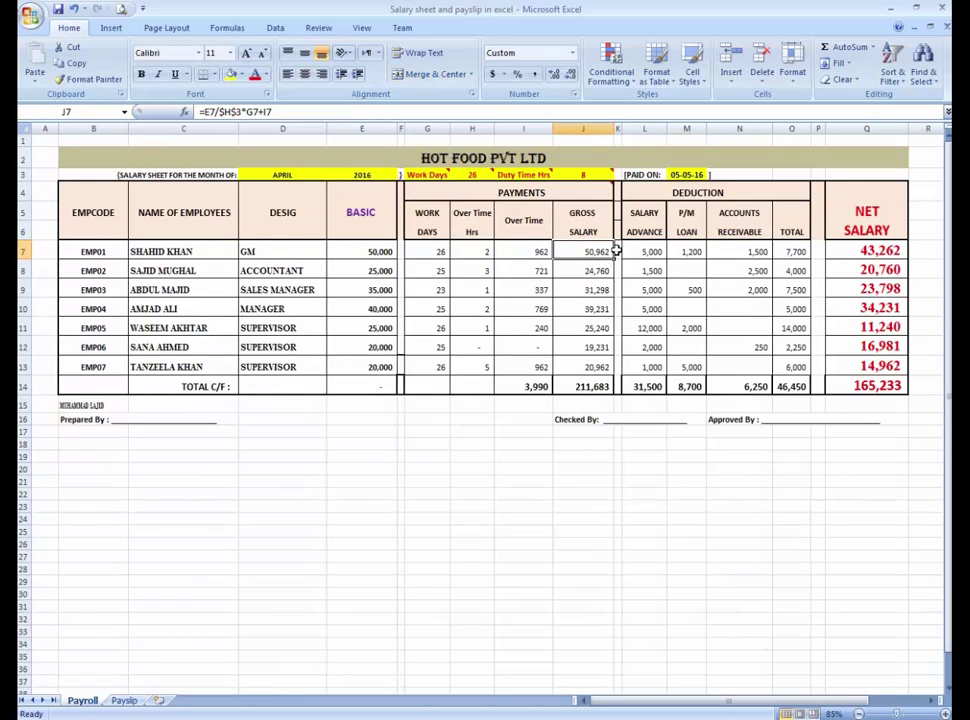
click(124, 700)
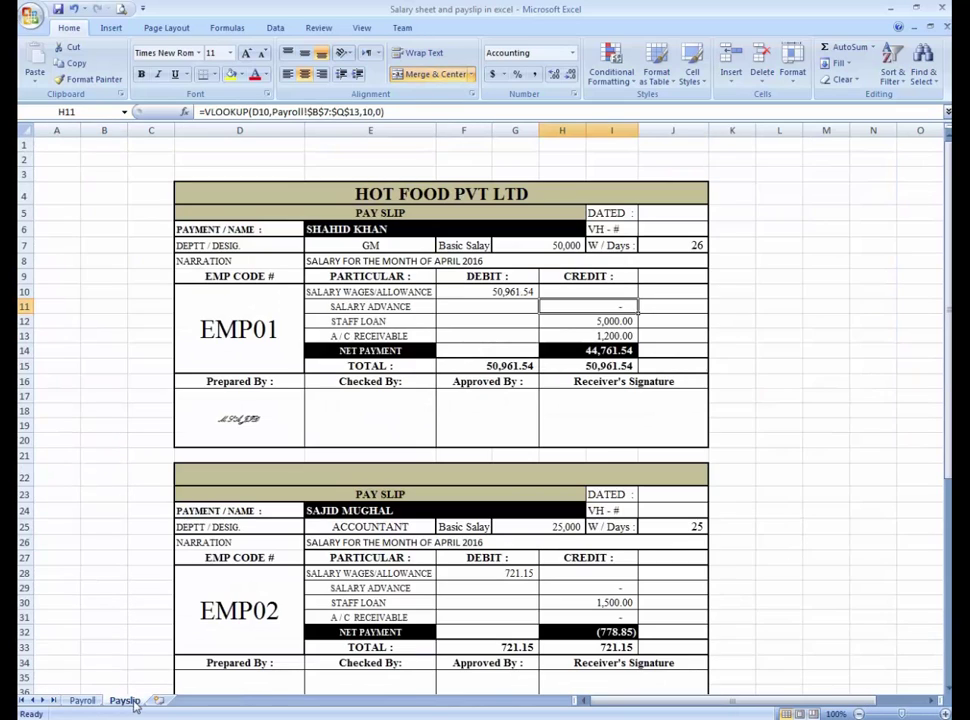
key(F2)
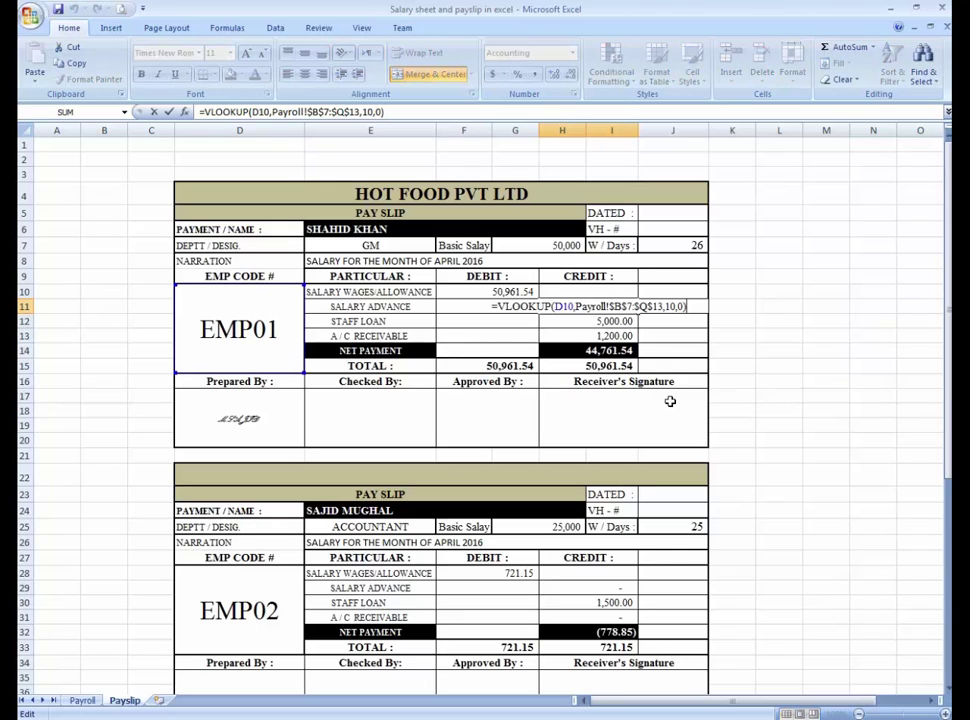
key(Return)
- Set the VLOOKUP column index for the staff loan in H12 to 12
key(F2)
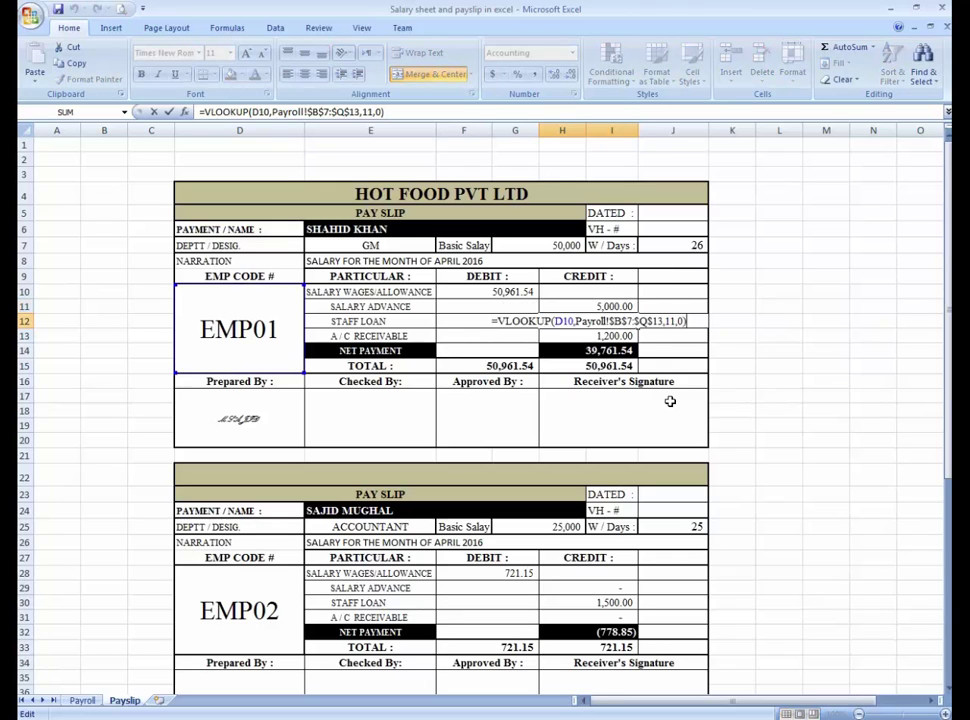
key(Left)
key(Left)
key(Left)
key(Left)
key(Delete)
text(2)
key(Return)
- Set the VLOOKUP column index for the A/C receivable in H13 to 13
key(F2)
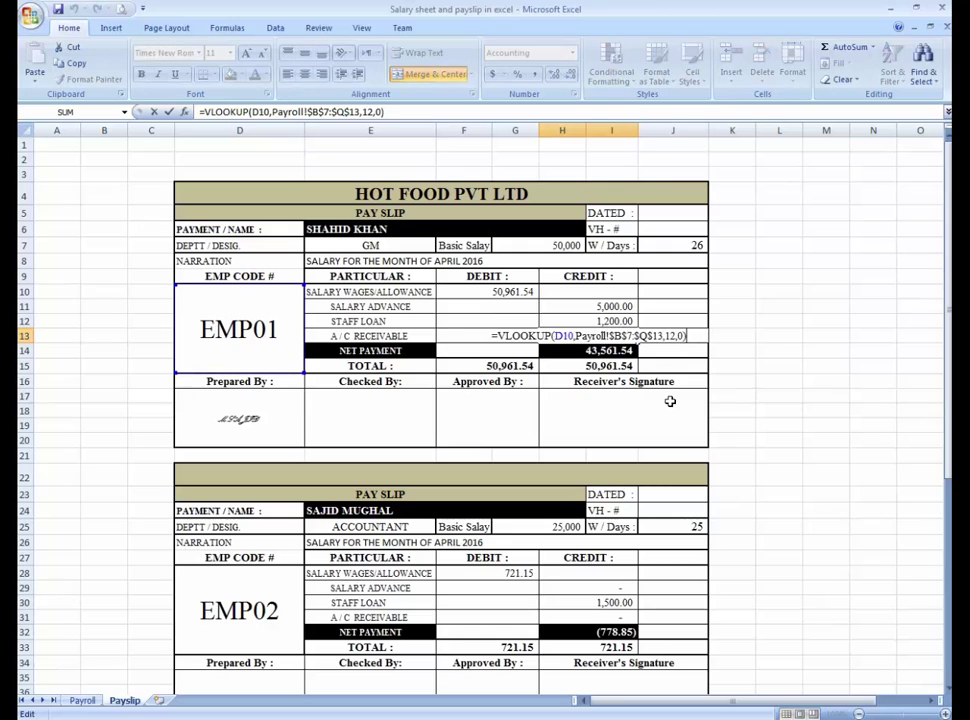
key(Left)
key(Left)
key(Left)
key(BackSpace)
text(3)
key(Return)
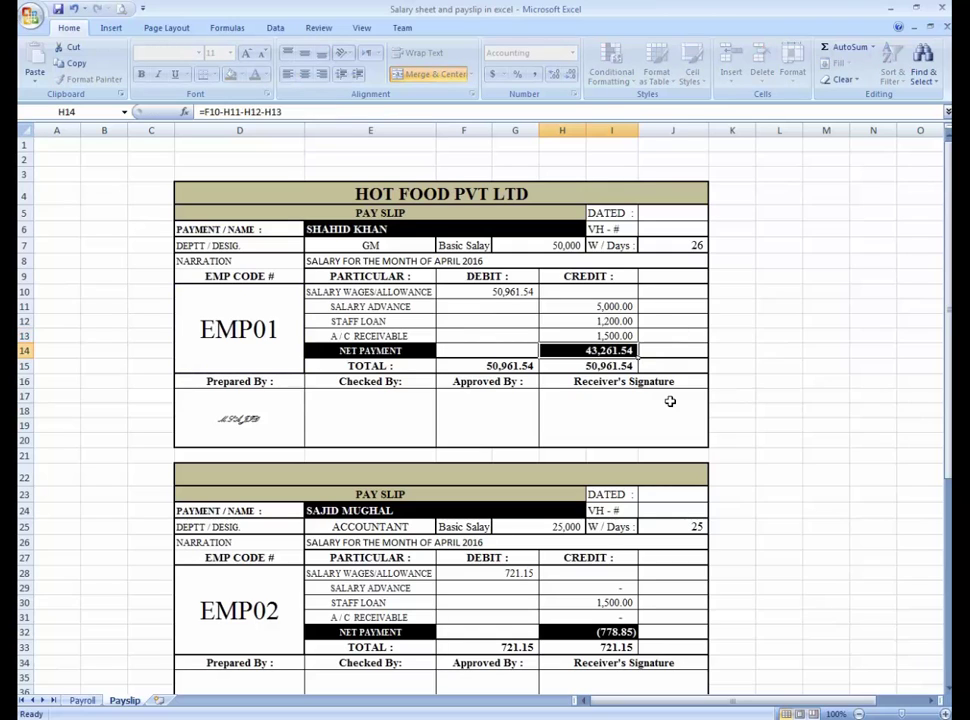
- Copy the corrected EMP01 payslip block D4:J20 and paste it over the second payslip starting at D22
key(Up)
key(Up)
key(Up)
key(Up)
key(Up)
key(Up)
key(Up)
key(Up)
key(Up)
key(Up)
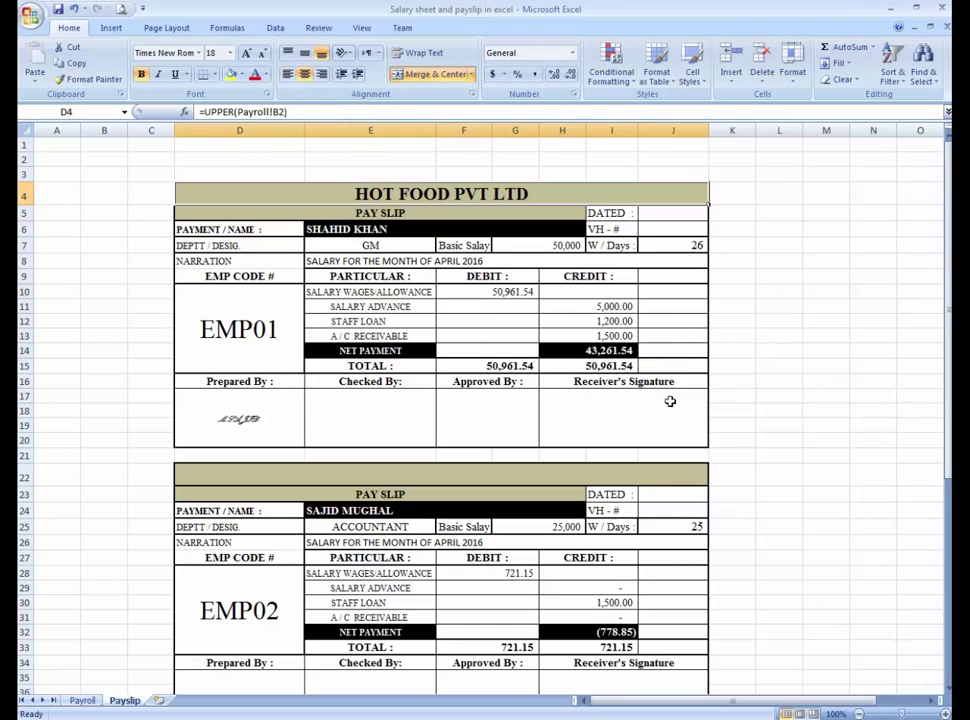
key(shift+Down)
key(ctrl+shift+Down)
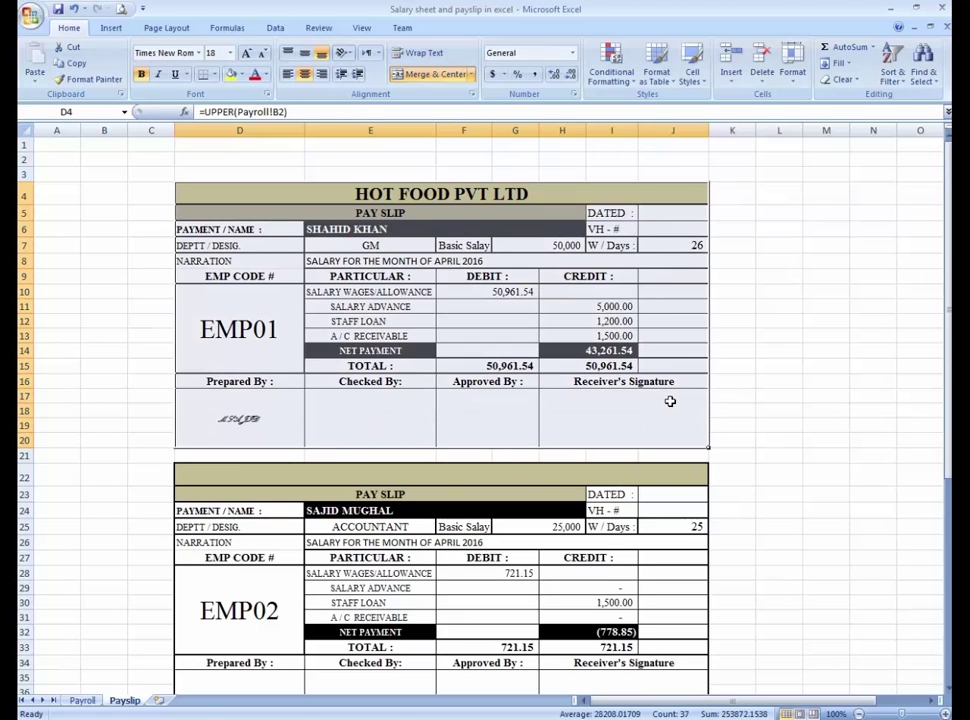
key(ctrl+c)
key(Down)
click(670, 401)
key(Down)
key(Down)
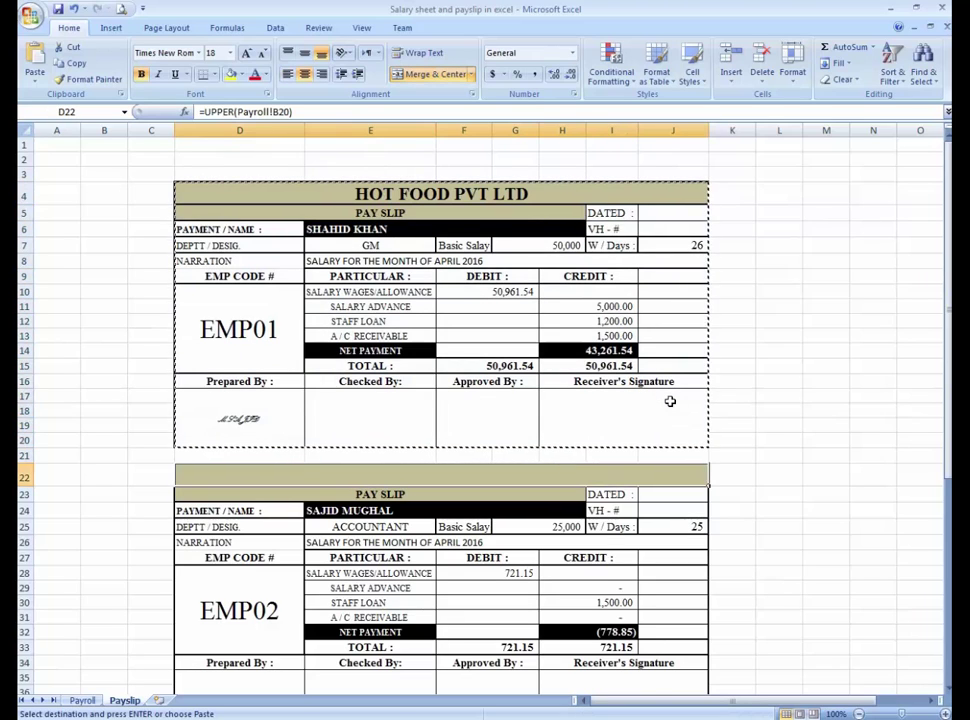
key(ctrl+v)
- Paste the copied payslip block over the third payslip starting at D40 and end the copy mode
scroll(612, 527, down, 1)
scroll(612, 527, down, 6)
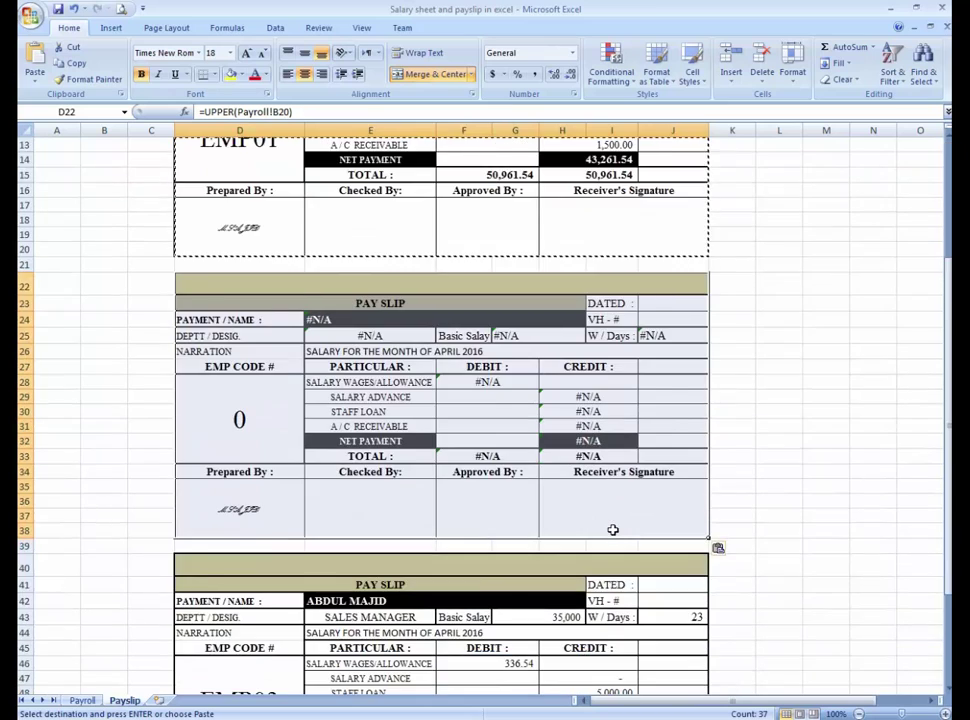
click(438, 438)
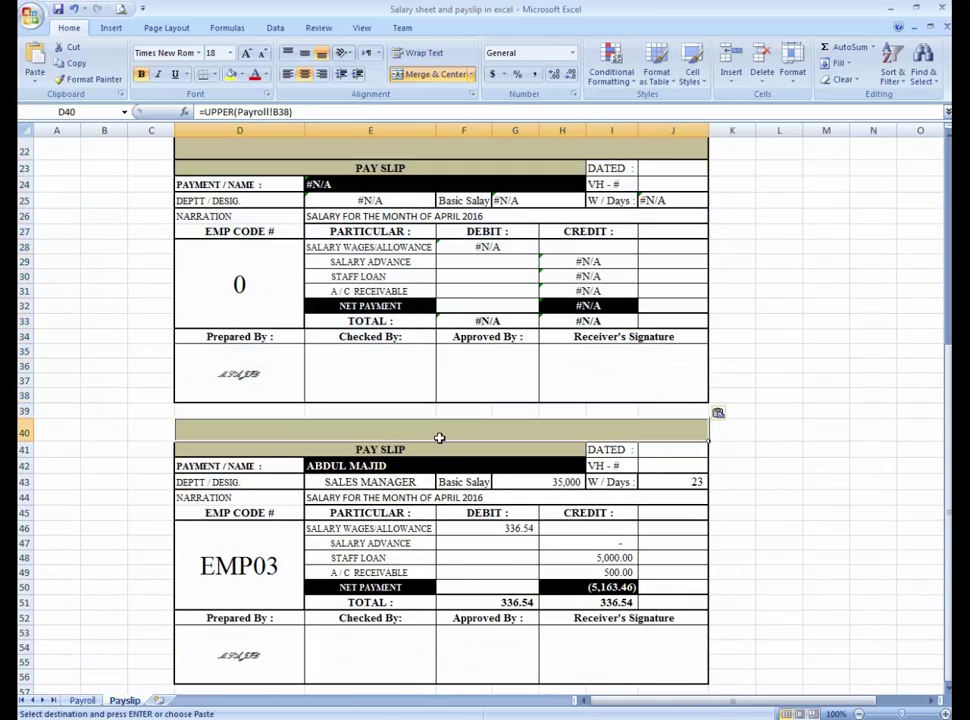
key(ctrl+v)
scroll(481, 489, down, 4)
scroll(485, 490, up, 3)
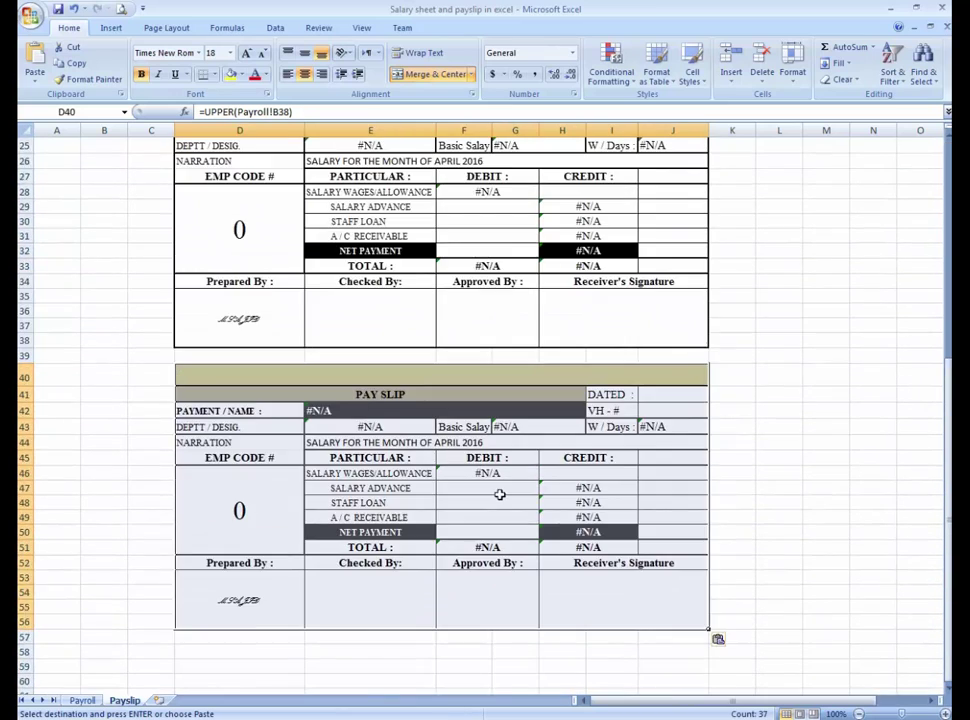
scroll(500, 494, up, 8)
key(Escape)
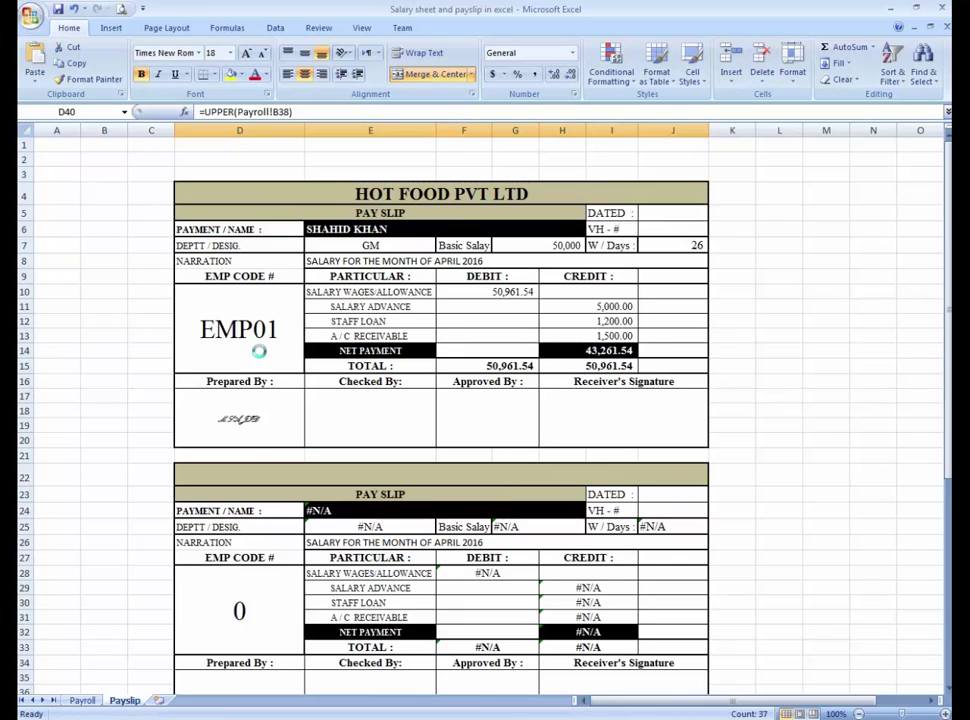
- Enter EMP02 as the employee code of the second payslip in D28
click(255, 345)
scroll(270, 505, down, 1)
click(264, 557)
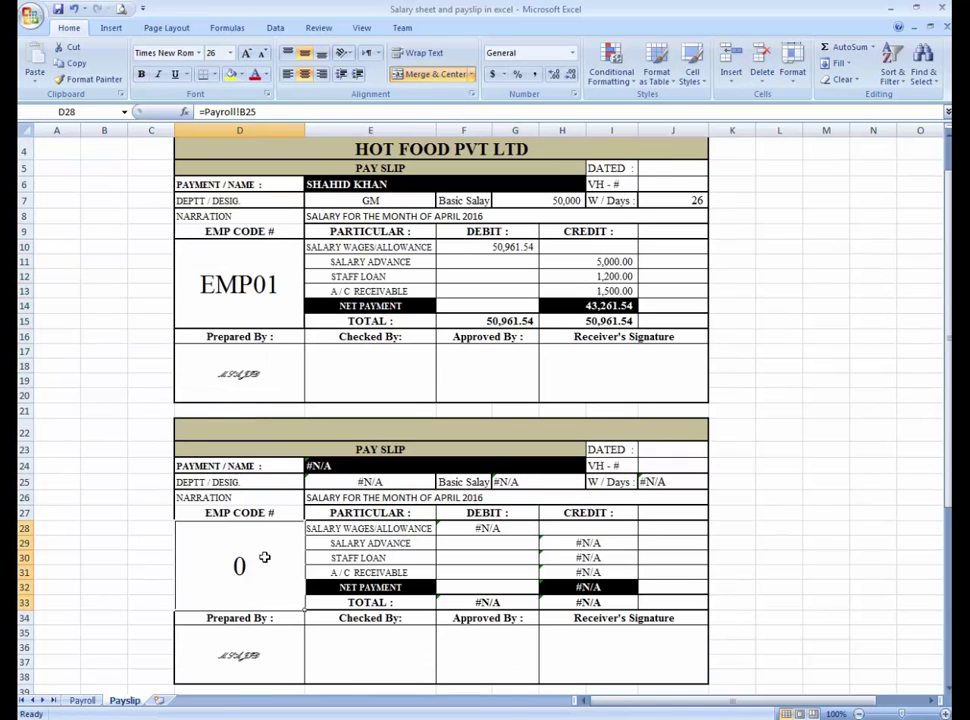
text(em)
key(BackSpace)
key(BackSpace)
key(BackSpace)
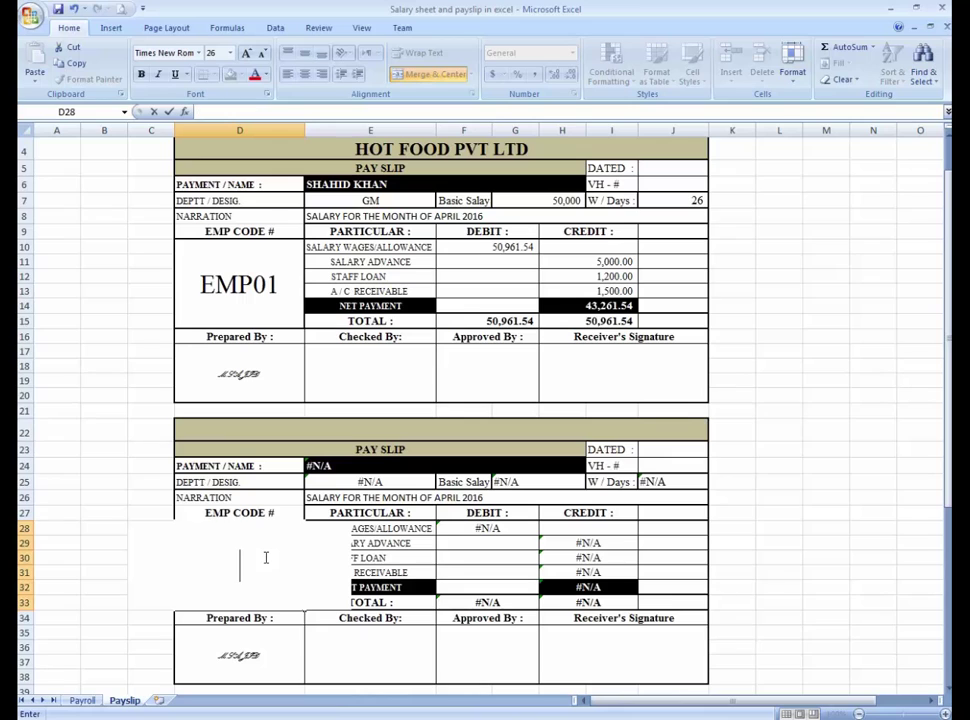
text(emp)
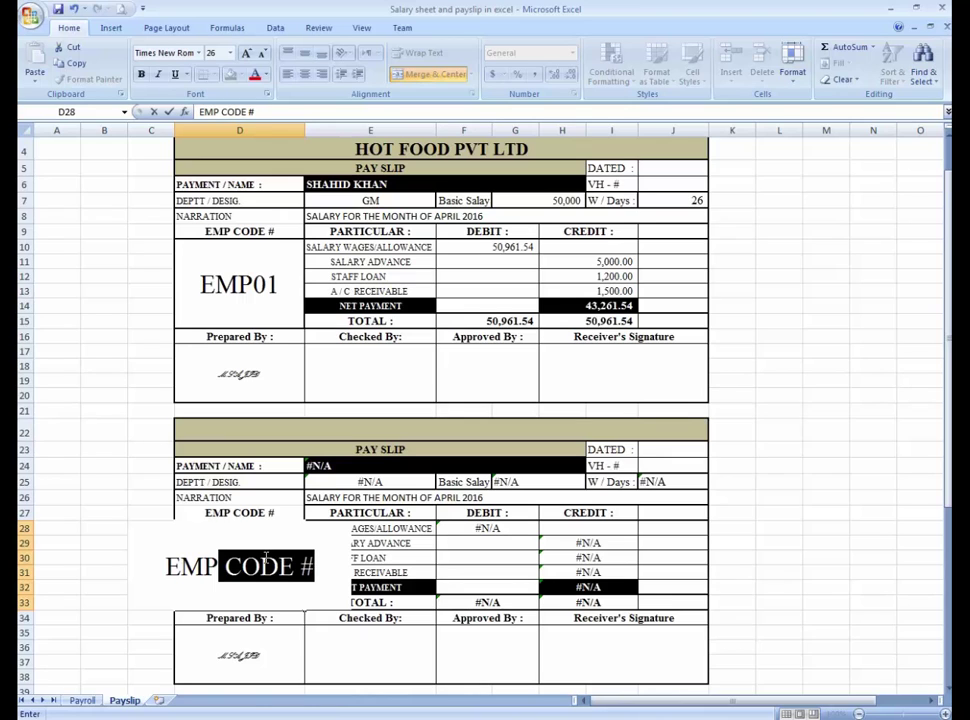
text(02)
key(Return)
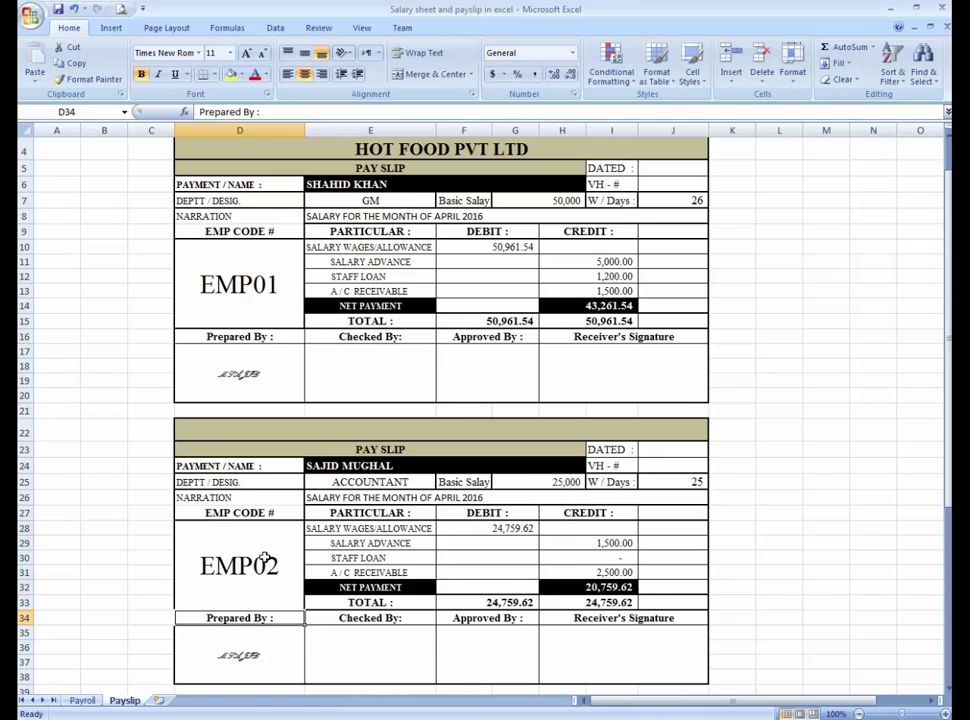
- Enter EMP03 as the employee code of the third payslip in D46
scroll(265, 560, down, 4)
click(252, 645)
text(em)
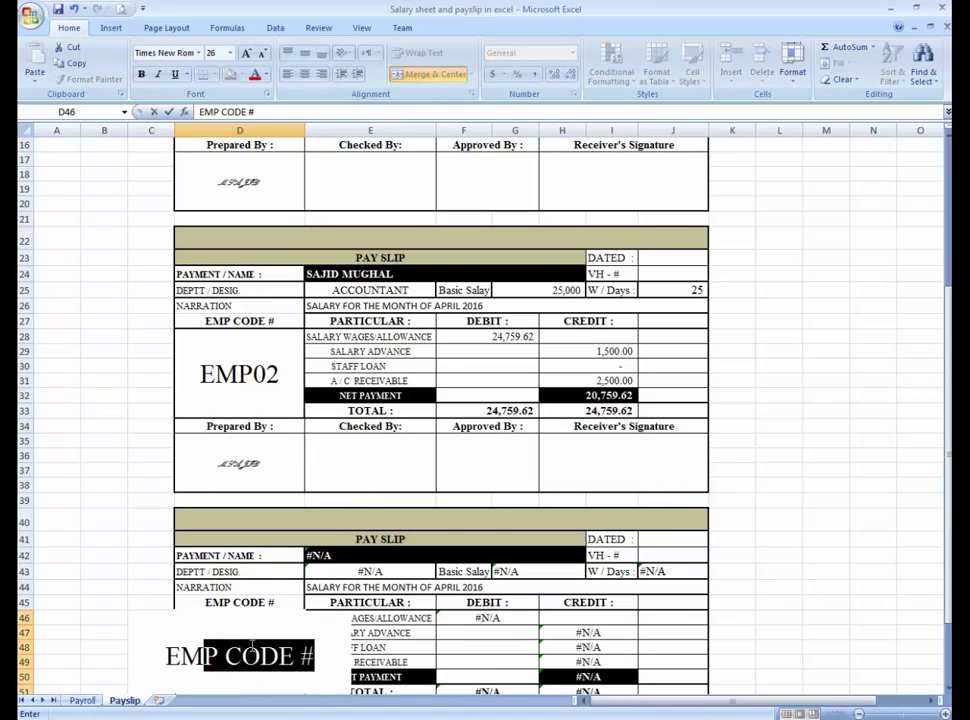
text(p03)
key(Return)
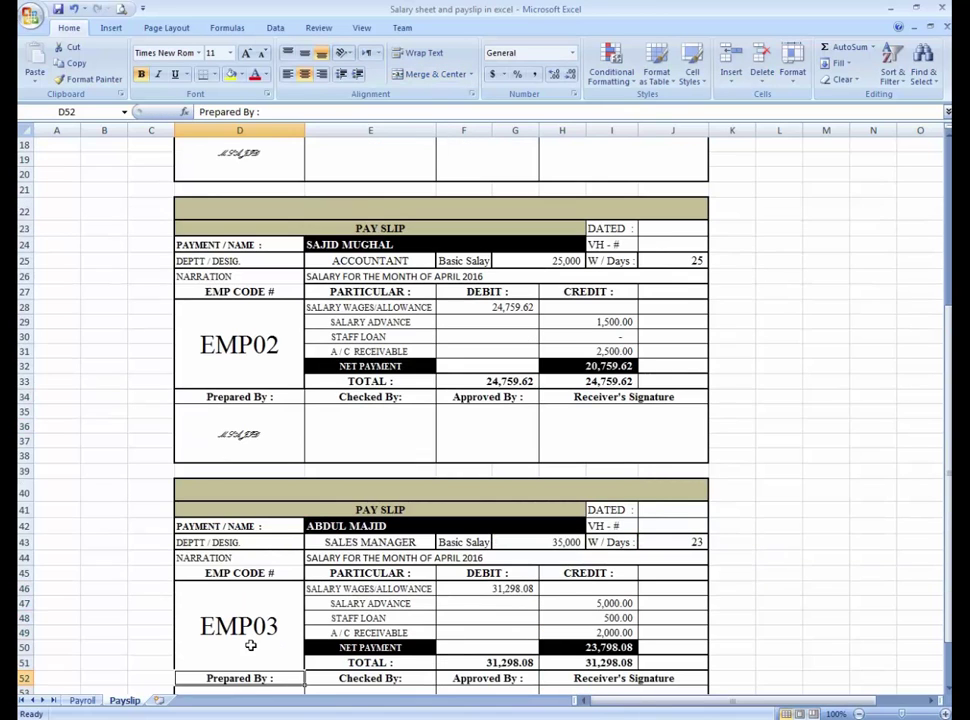
- Compare the net payments on the EMP01 and EMP02 payslips with the net salaries in Payroll Q7 and Q8
scroll(714, 440, down, 1)
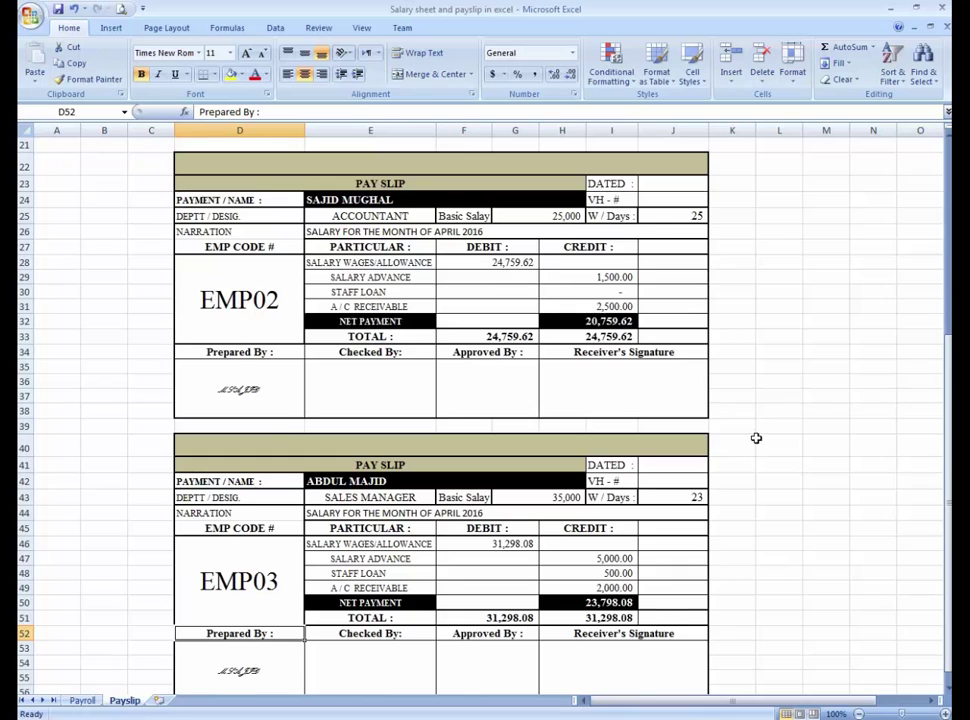
scroll(756, 440, up, 6)
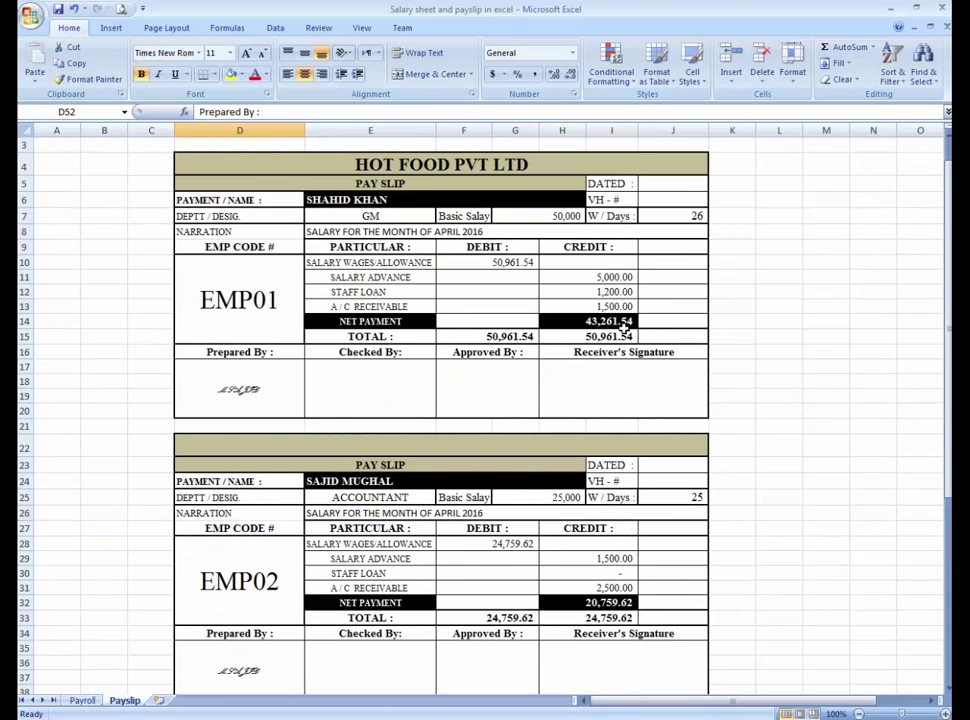
click(78, 700)
click(874, 250)
scroll(834, 372, down, 3)
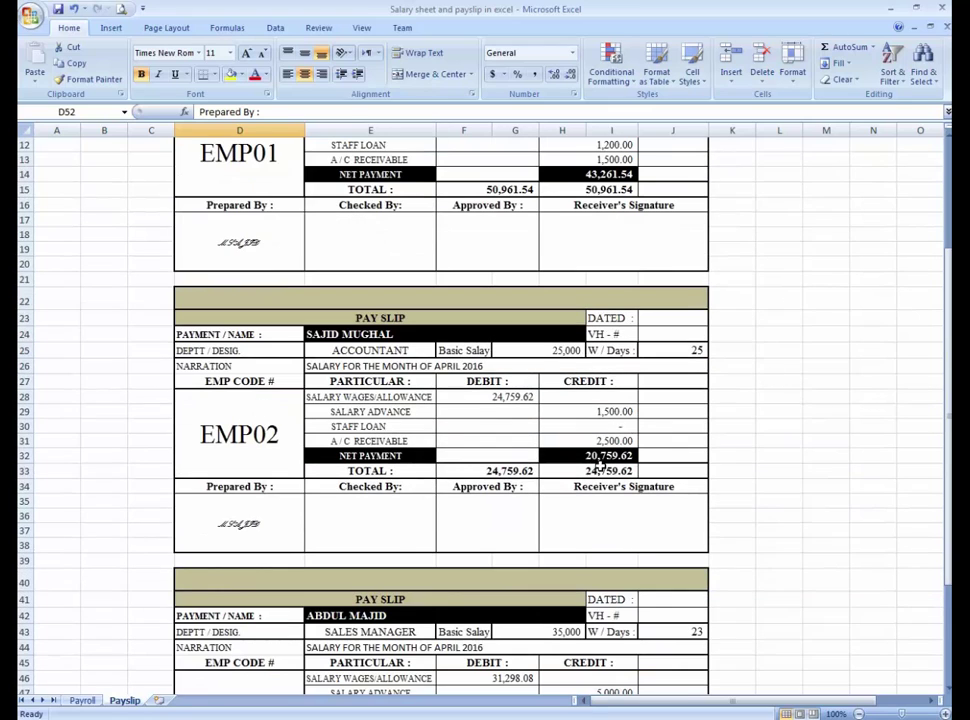
click(84, 702)
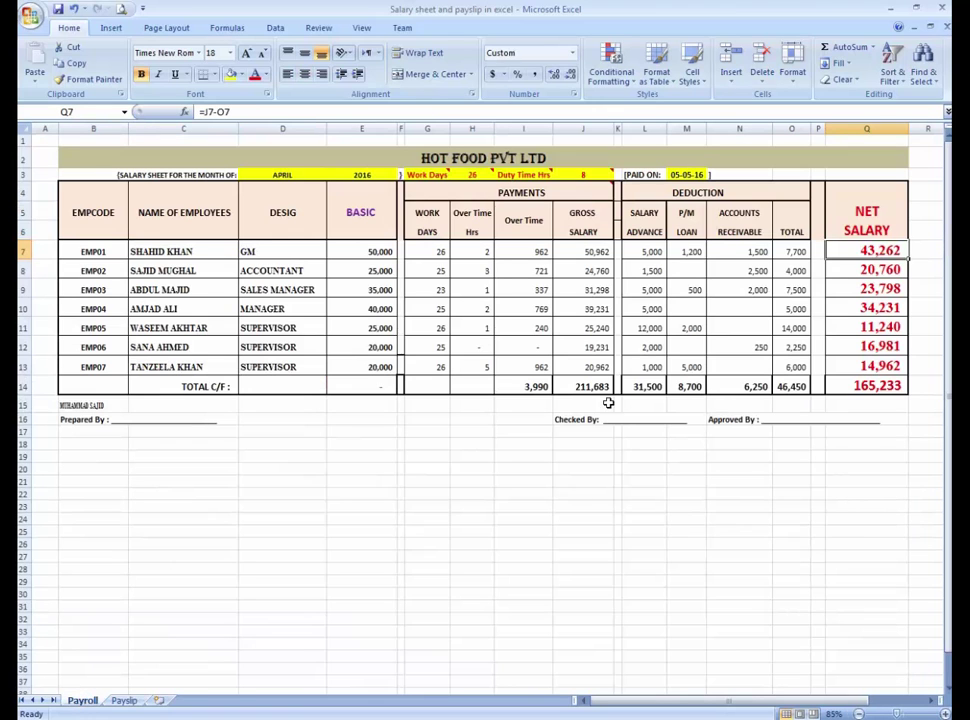
click(873, 272)
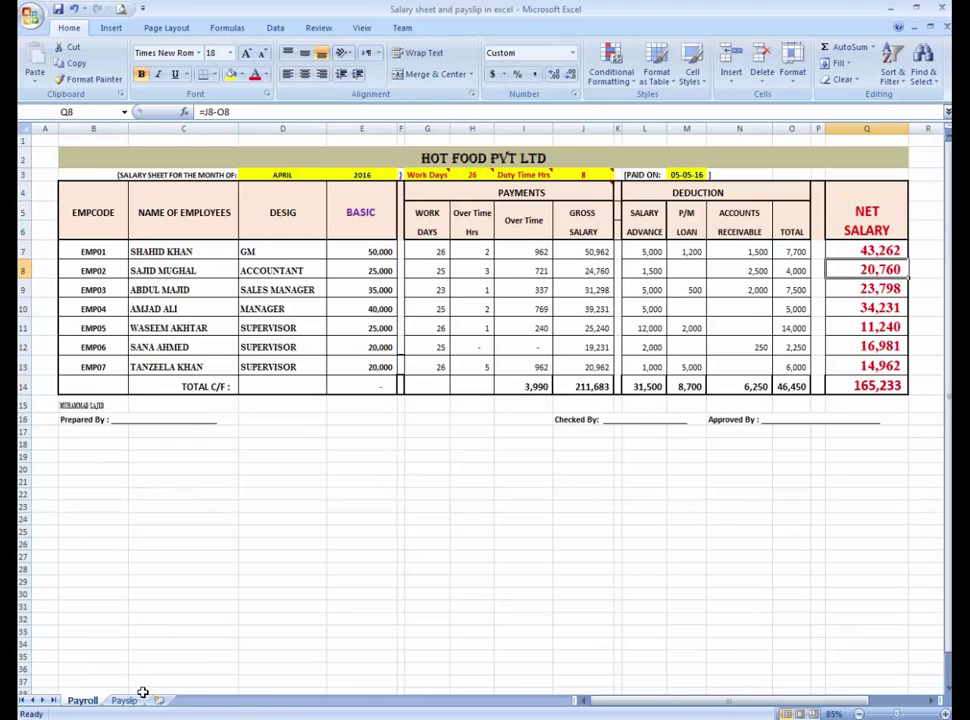
scroll(513, 404, down, 1)
scroll(540, 418, up, 1)
scroll(555, 419, down, 1)
scroll(555, 440, up, 1)
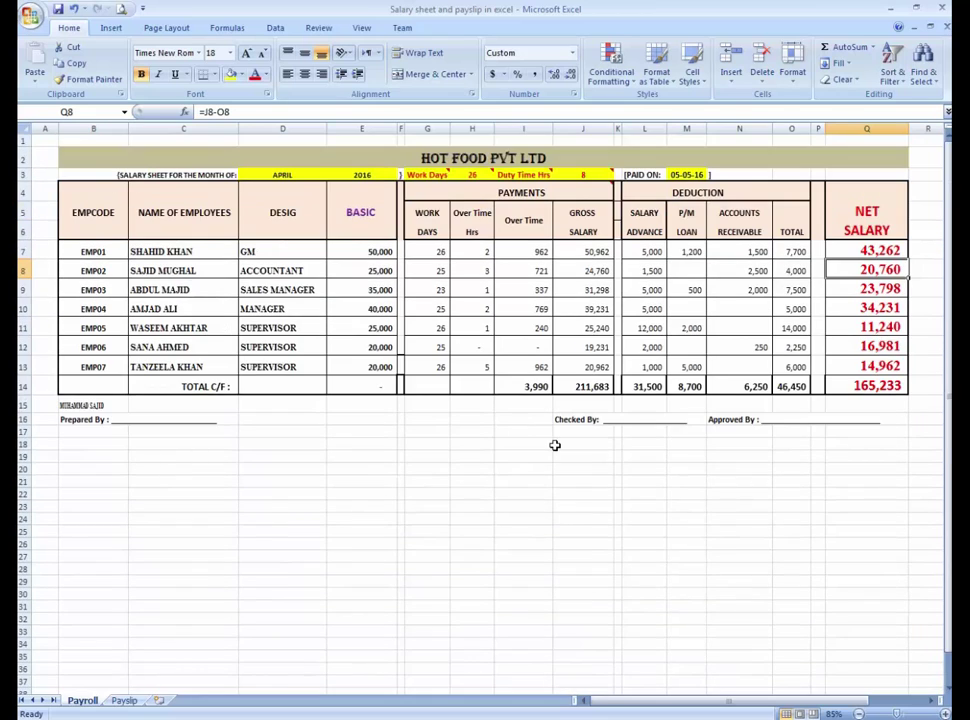